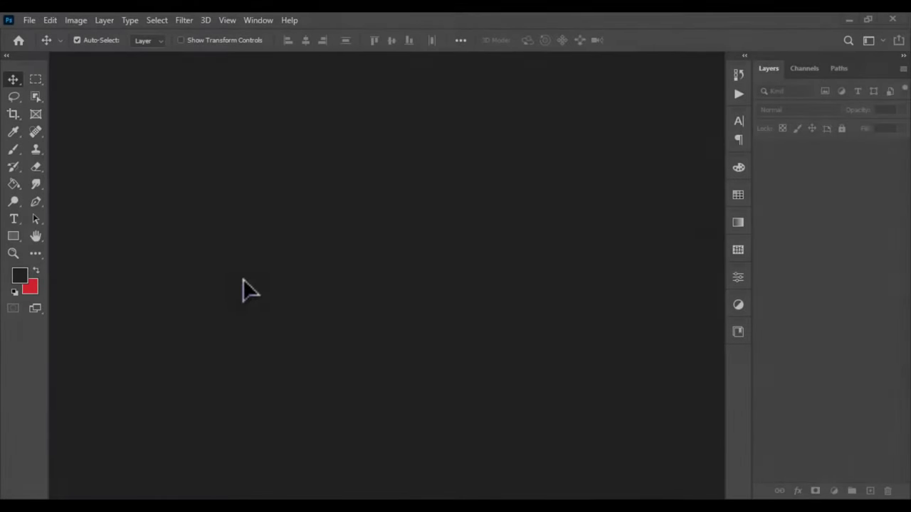
# - Start a new Photoshop document from the File menu
pyautogui.click(26, 19)
pyautogui.click(39, 33)
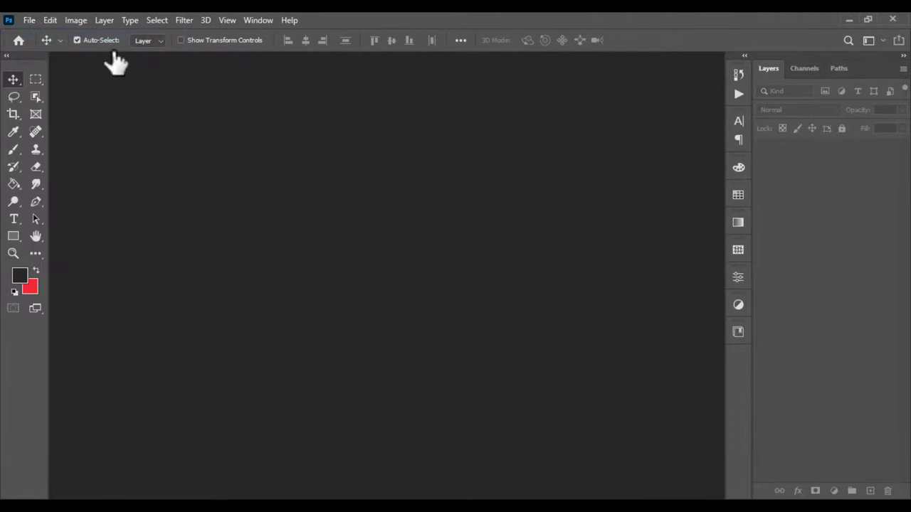
# - Name the document 'Pizza Social Media Ad Design' and set it to 1080 × 1080 px at 300 ppi
pyautogui.moveTo(661, 108); pyautogui.dragTo(630, 102)
pyautogui.write('Pizza Social Media Ad Design')
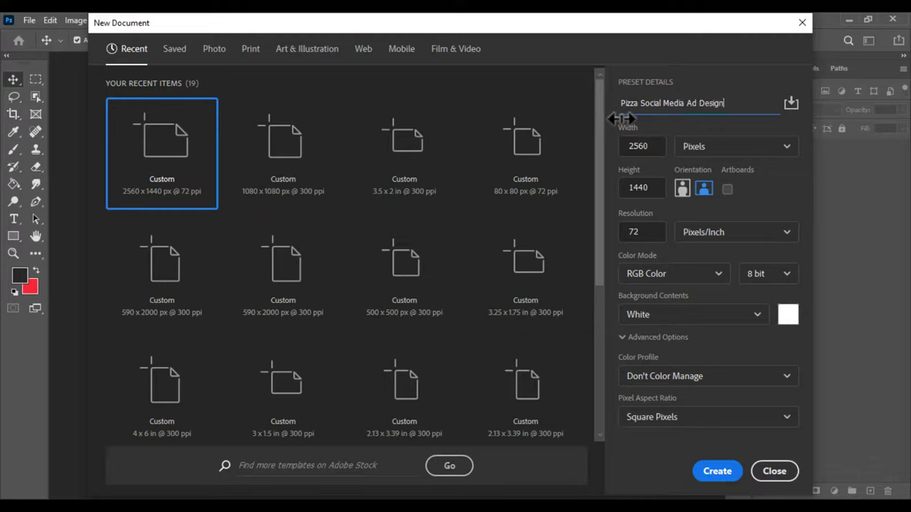
pyautogui.click(703, 146)
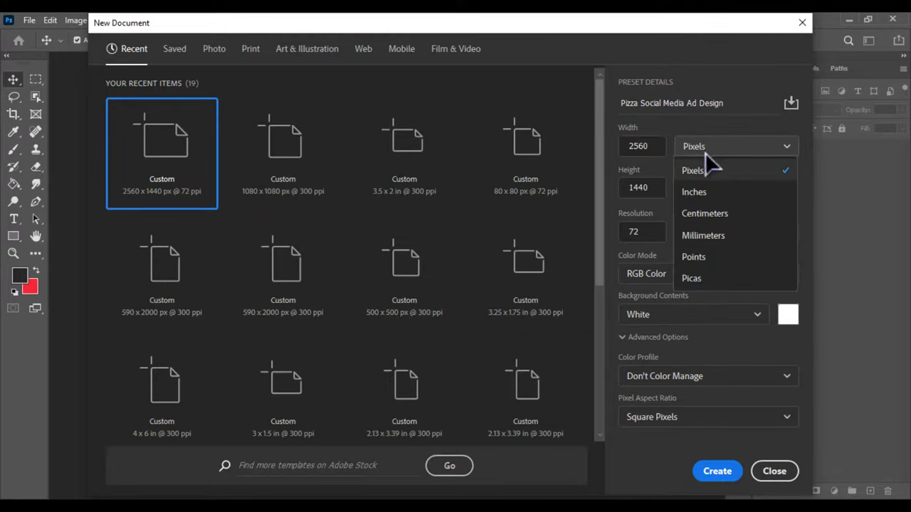
pyautogui.click(703, 189)
pyautogui.doubleClick(651, 146)
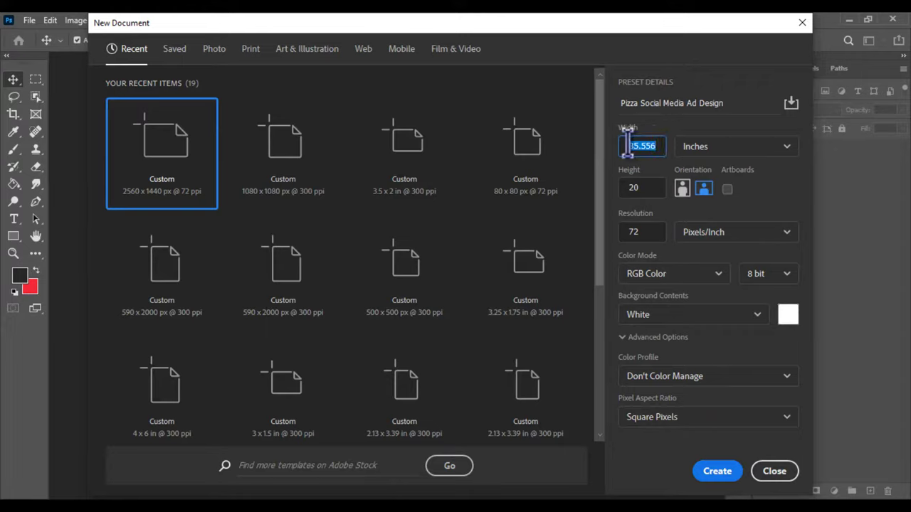
pyautogui.click(702, 148)
pyautogui.click(697, 173)
pyautogui.doubleClick(631, 146)
pyautogui.write('1')
pyautogui.write('080')
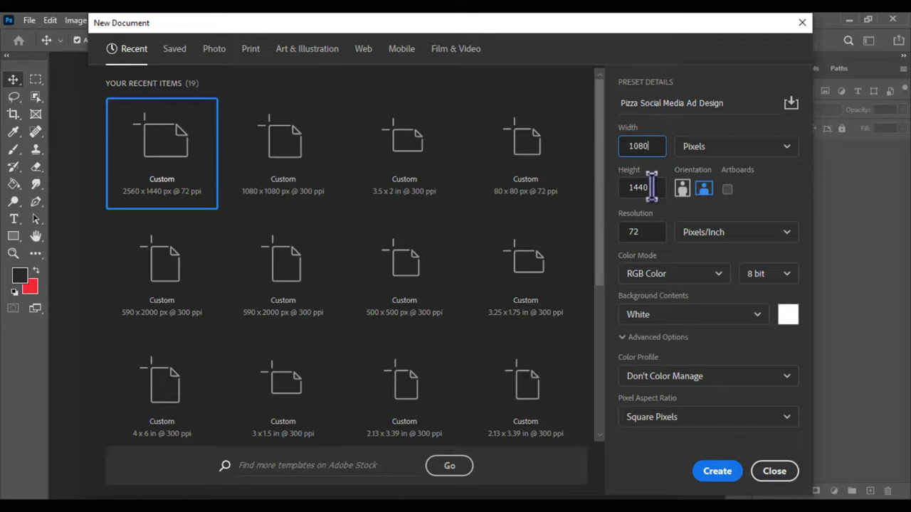
pyautogui.doubleClick(647, 186)
pyautogui.write('1080')
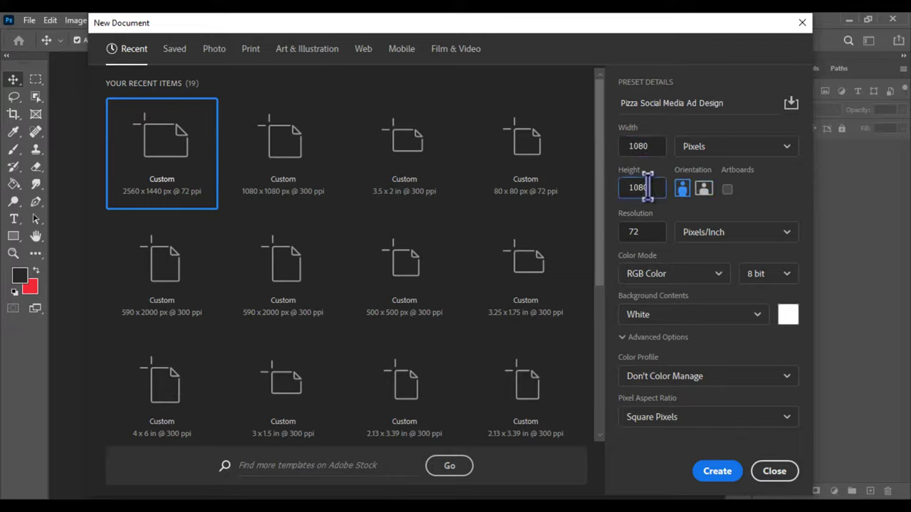
pyautogui.doubleClick(651, 231)
pyautogui.write('300')
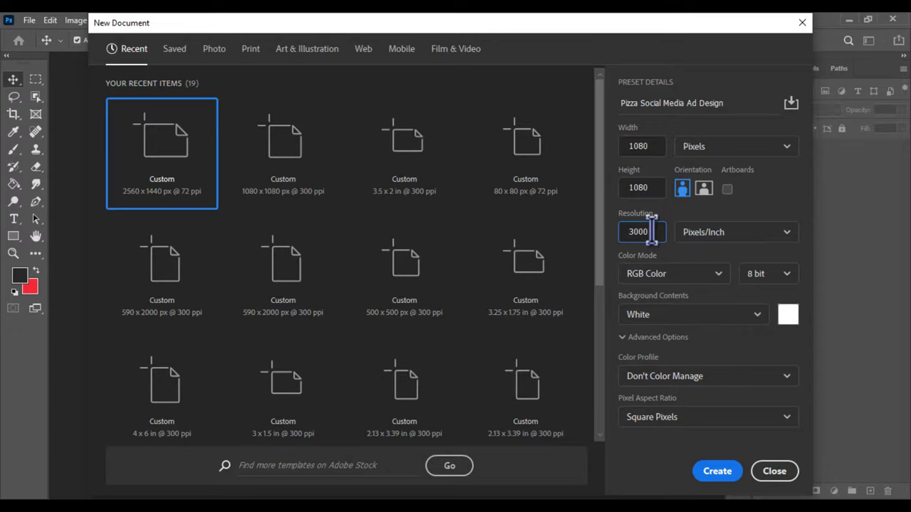
# - Create the document and cover the canvas with a #282828 dark grey rectangle
pyautogui.click(710, 474)
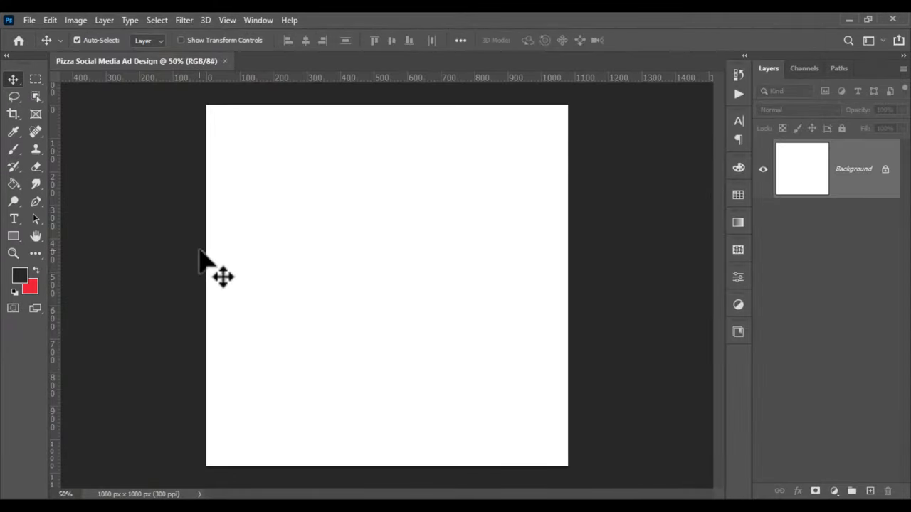
pyautogui.scroll(-1, 201, 255)
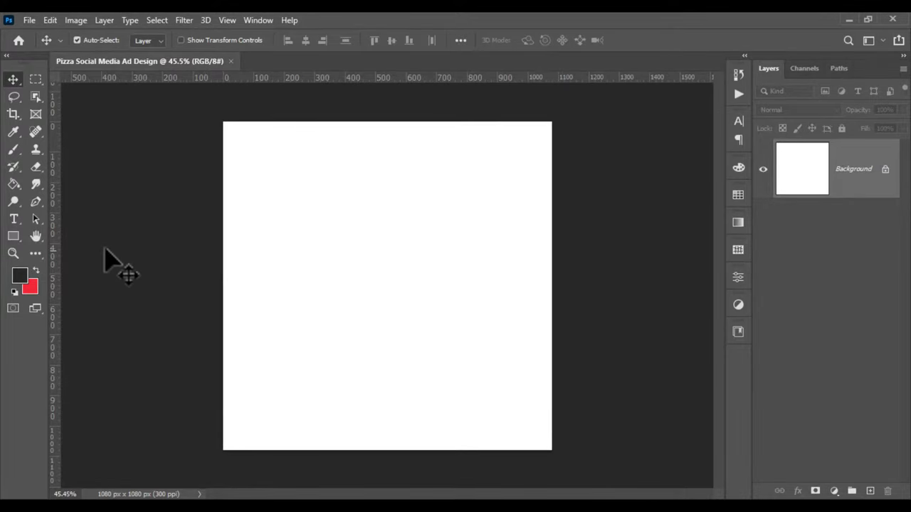
pyautogui.click(14, 236)
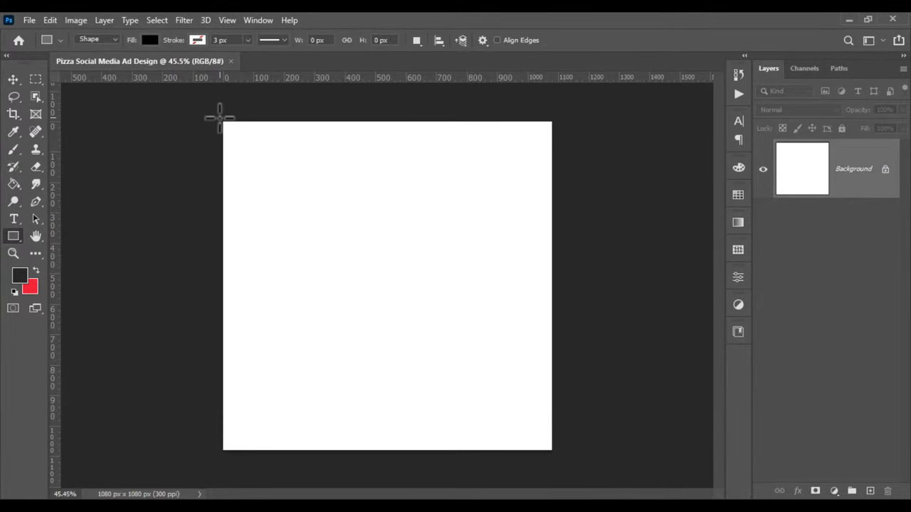
pyautogui.moveTo(222, 120); pyautogui.dragTo(553, 451)
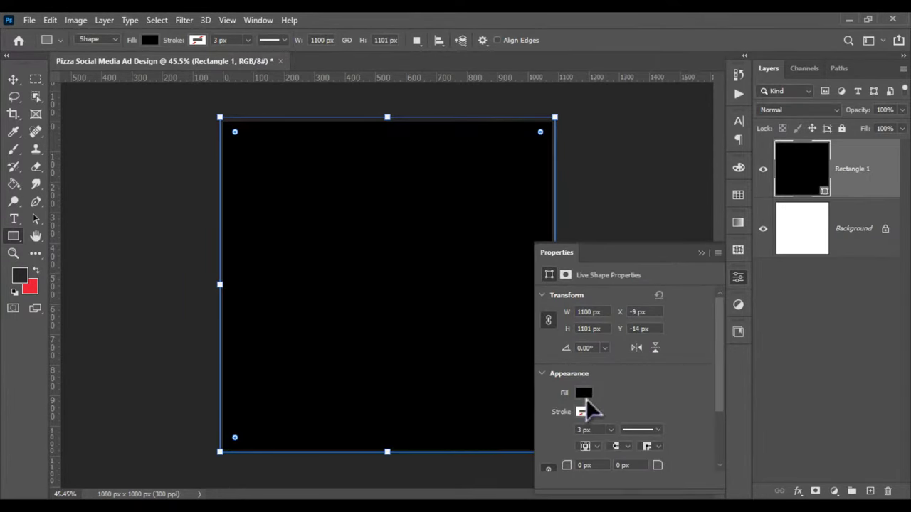
pyautogui.doubleClick(801, 186)
pyautogui.click(25, 270)
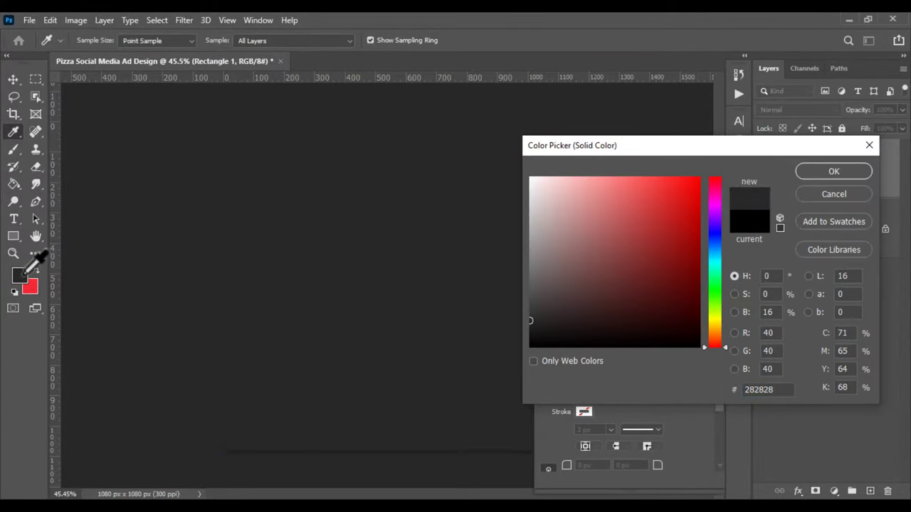
pyautogui.moveTo(779, 390); pyautogui.dragTo(741, 391)
pyautogui.click(833, 171)
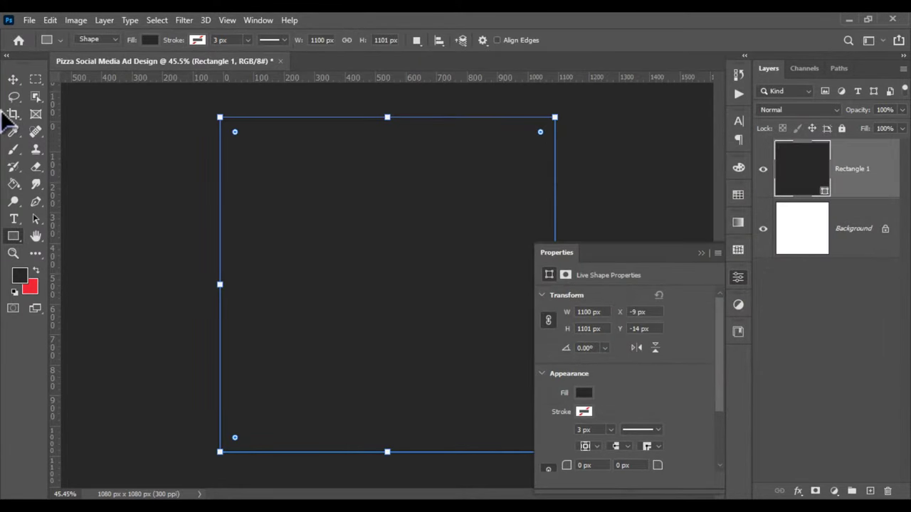
# - Set the pasteboard around the canvas to Medium Gray
pyautogui.click(12, 79)
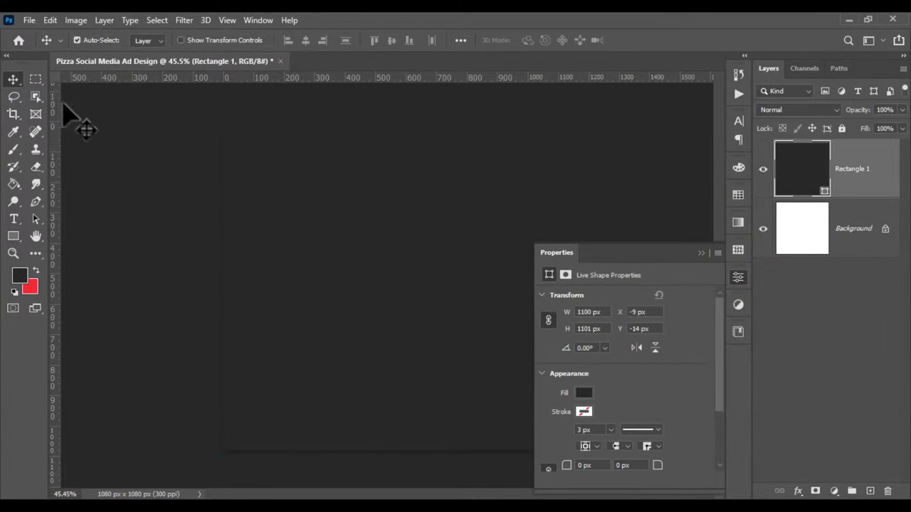
pyautogui.rightClick(123, 124)
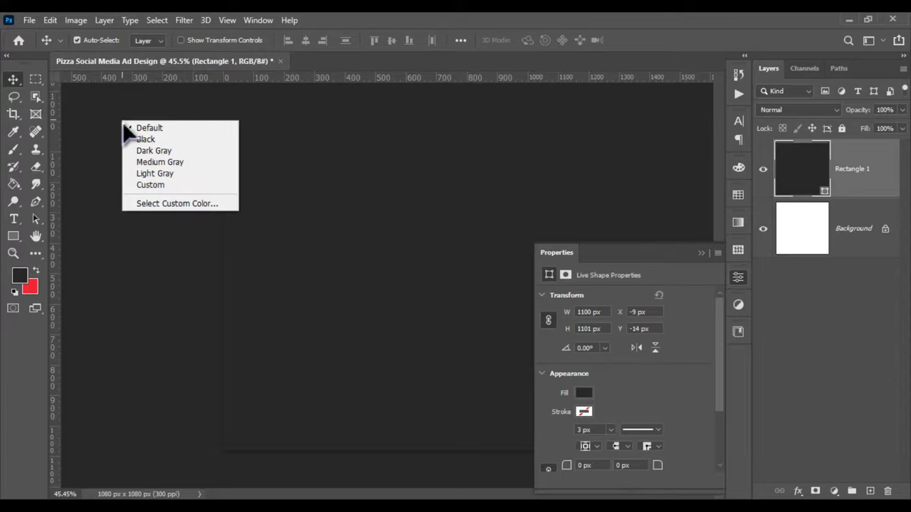
pyautogui.click(149, 152)
pyautogui.rightClick(149, 156)
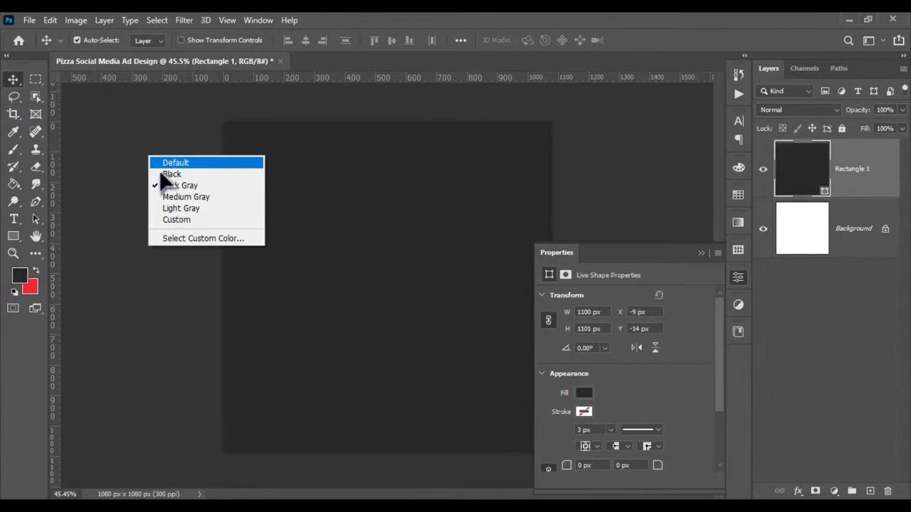
pyautogui.click(180, 197)
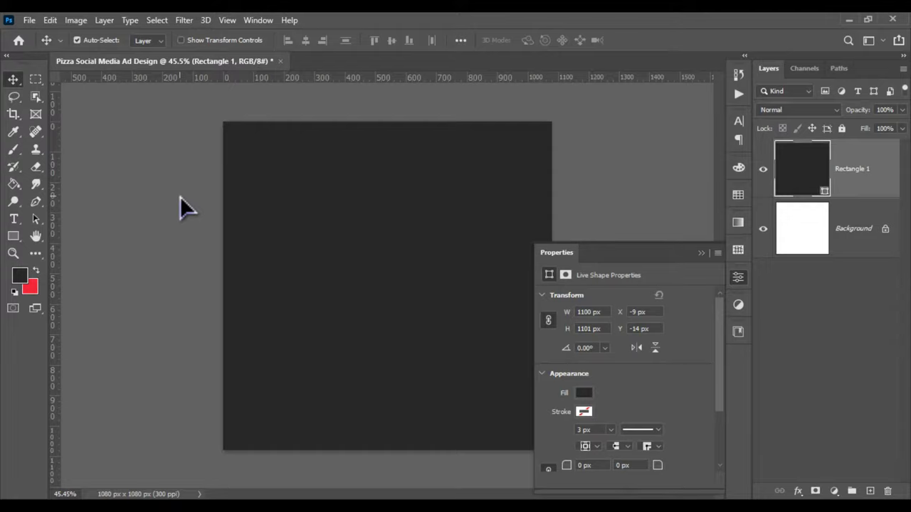
pyautogui.click(700, 253)
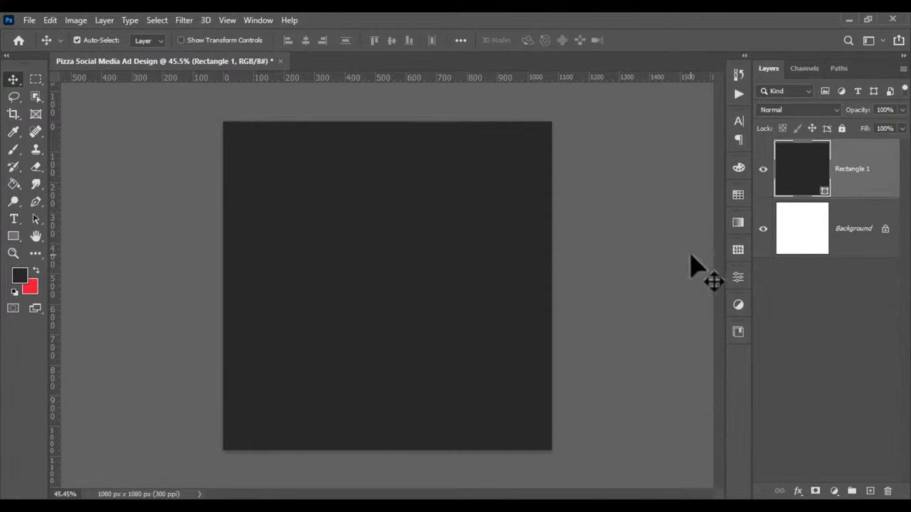
pyautogui.click(13, 236)
# - Draw a red #f32836 rectangle across the bottom of the canvas
pyautogui.click(898, 371)
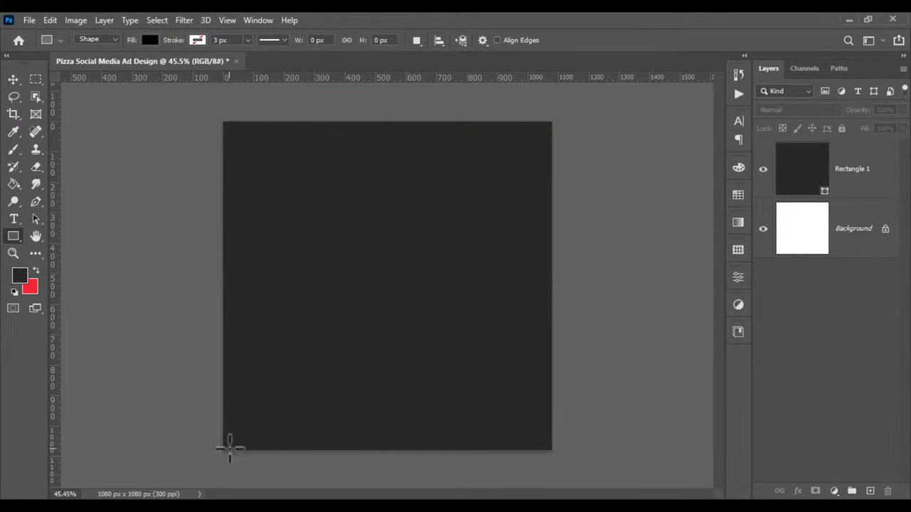
pyautogui.moveTo(213, 457)
pyautogui.mouseDown()
pyautogui.moveTo(447, 407)
pyautogui.moveTo(558, 329)
pyautogui.mouseUp()
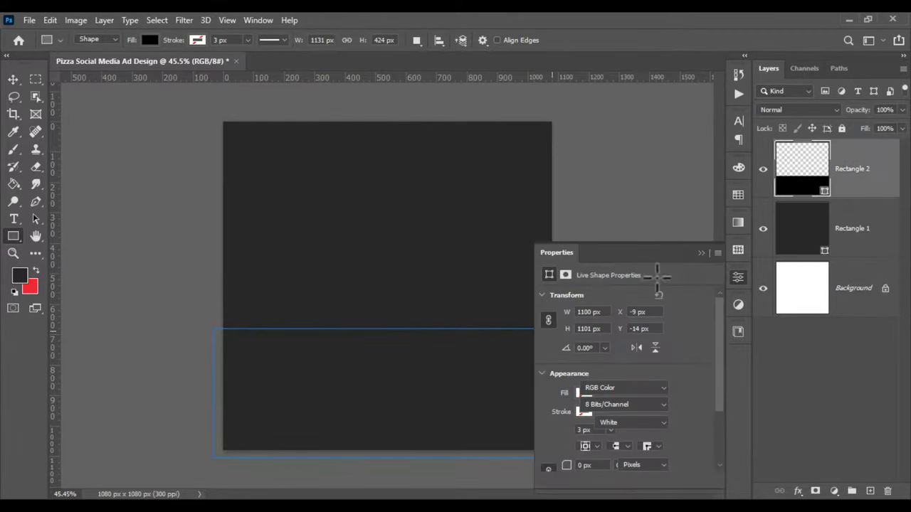
pyautogui.doubleClick(790, 191)
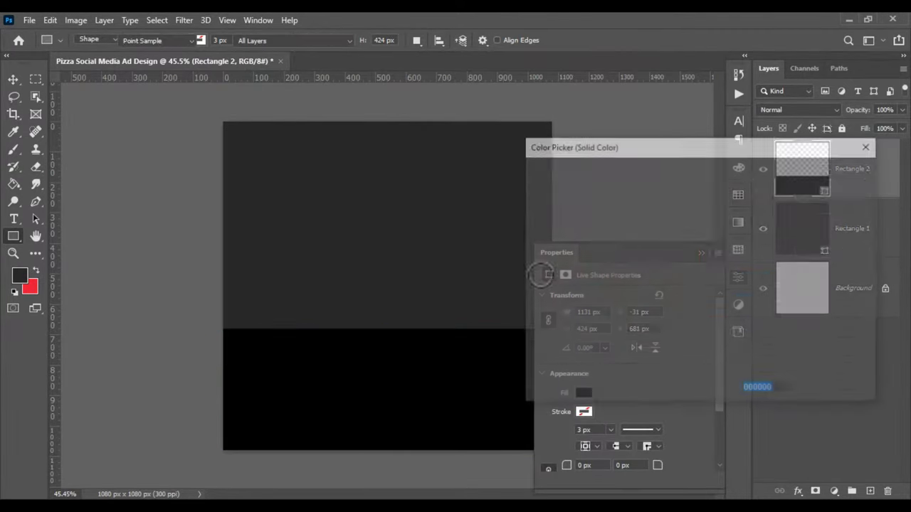
pyautogui.click(39, 283)
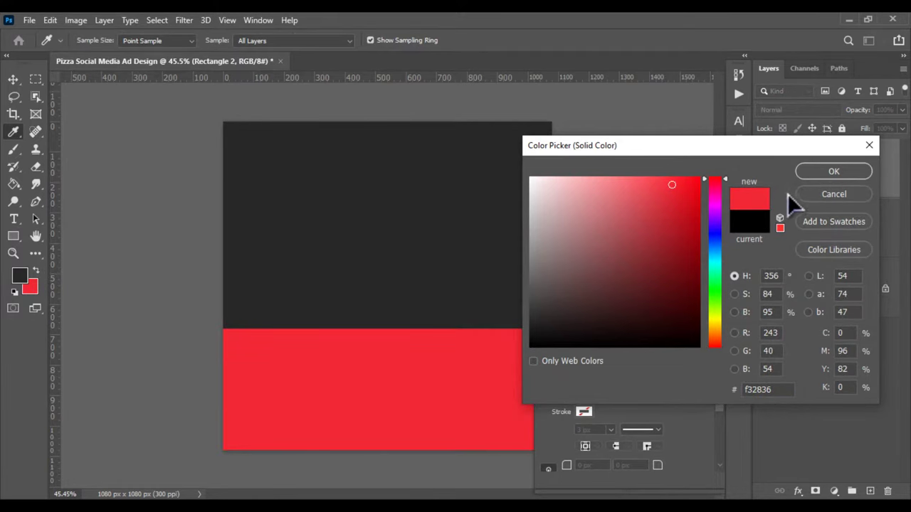
pyautogui.click(818, 171)
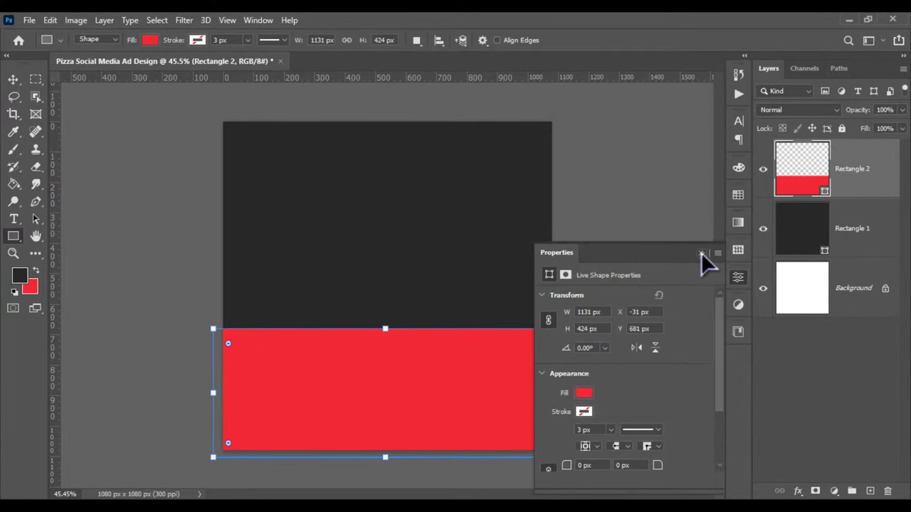
pyautogui.click(702, 252)
# - Warp Rectangle 2's top edge into a smooth S-shaped wave and commit it
pyautogui.click(50, 20)
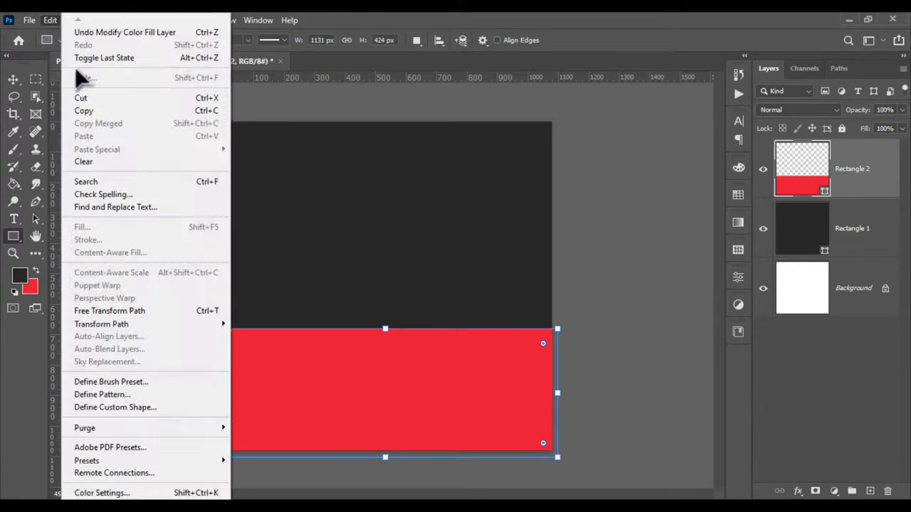
pyautogui.click(146, 311)
pyautogui.click(50, 20)
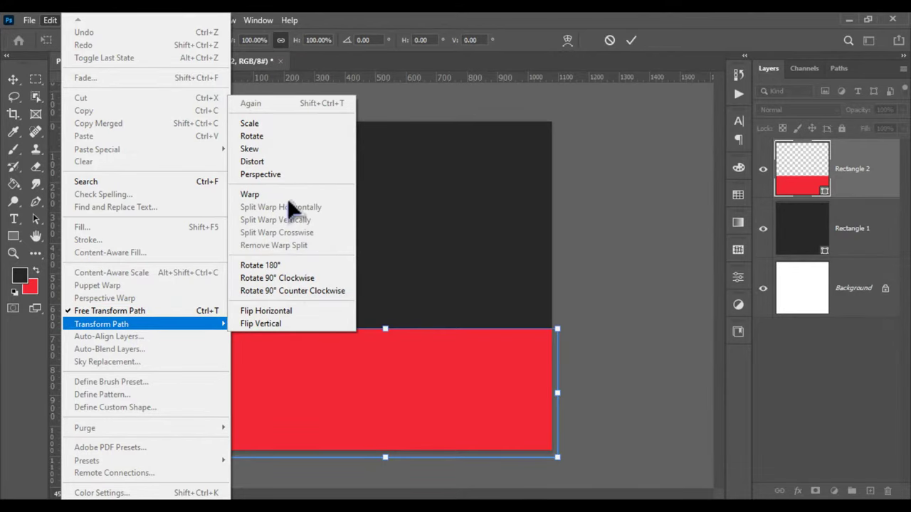
pyautogui.click(287, 196)
pyautogui.moveTo(443, 329); pyautogui.dragTo(465, 452)
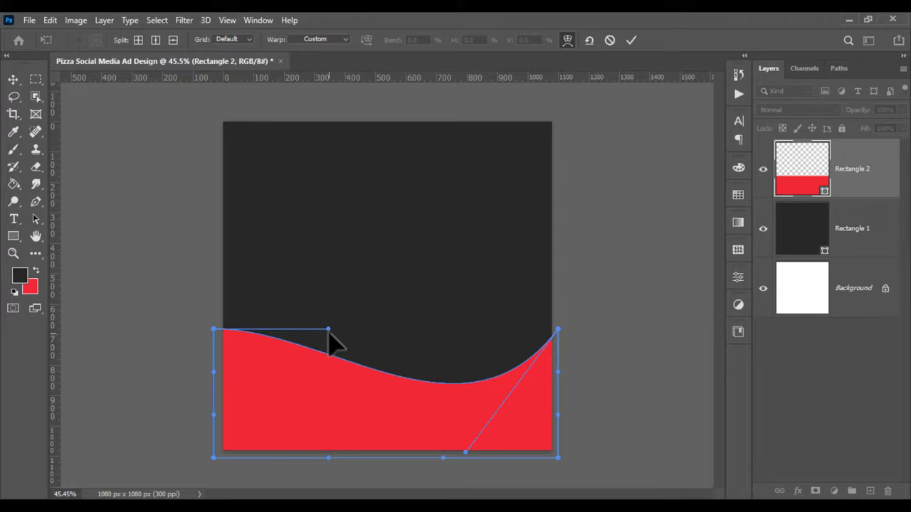
pyautogui.moveTo(328, 328); pyautogui.dragTo(290, 235)
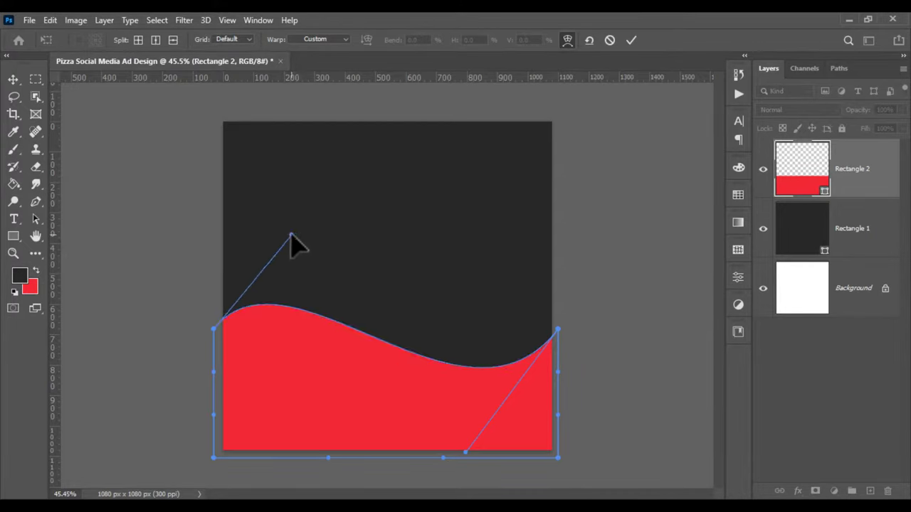
pyautogui.hotkey('ctrl', 'z')
pyautogui.hotkey('ctrl', 'z')
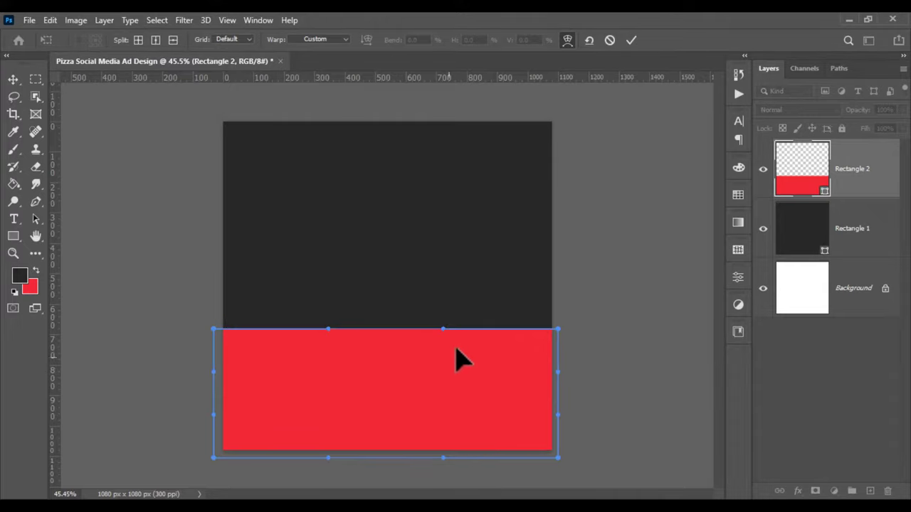
pyautogui.moveTo(440, 328)
pyautogui.mouseDown()
pyautogui.moveTo(451, 268)
pyautogui.moveTo(447, 216)
pyautogui.mouseUp()
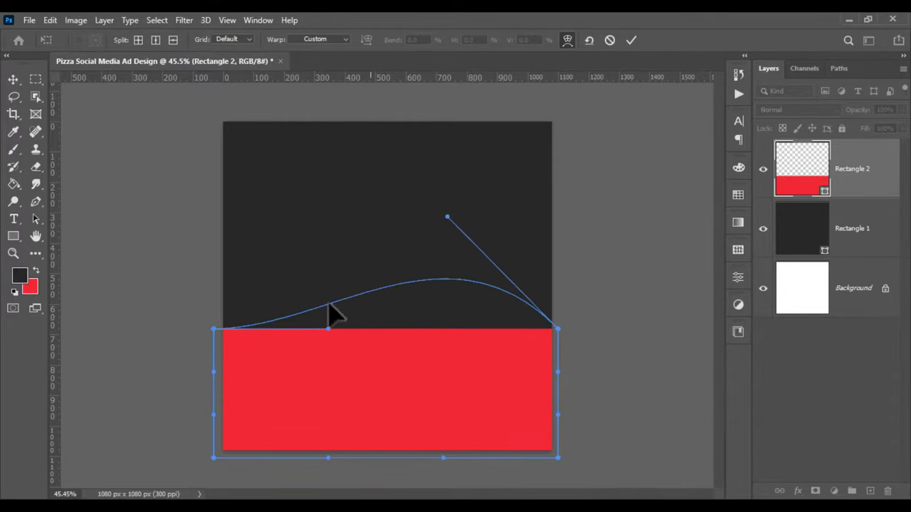
pyautogui.moveTo(329, 342); pyautogui.dragTo(360, 439)
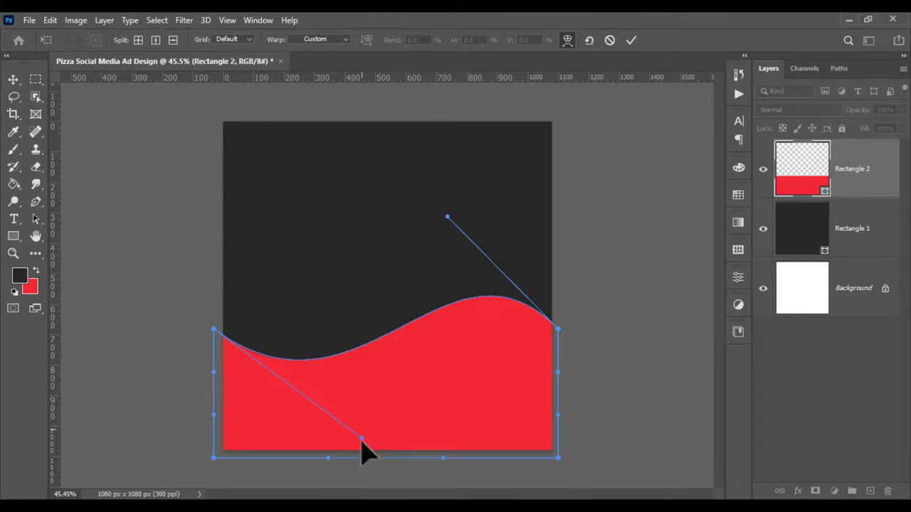
pyautogui.moveTo(360, 438); pyautogui.dragTo(362, 467)
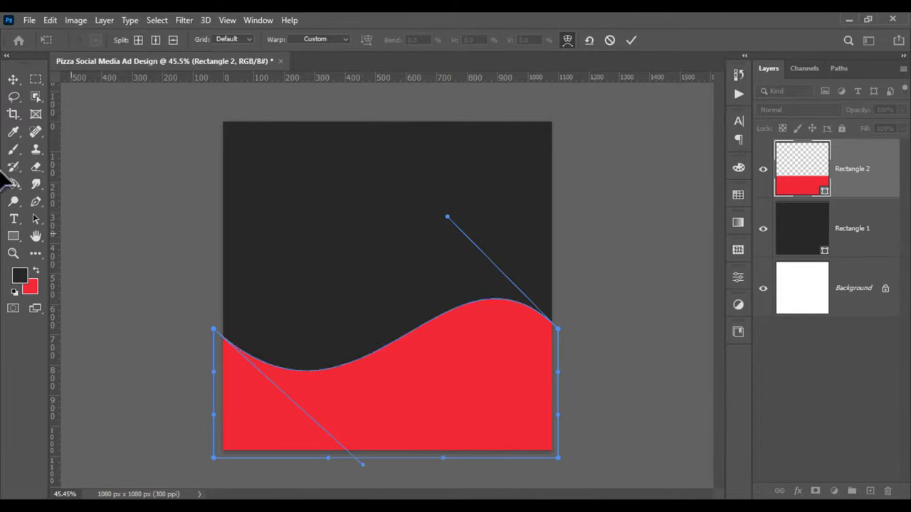
pyautogui.click(632, 40)
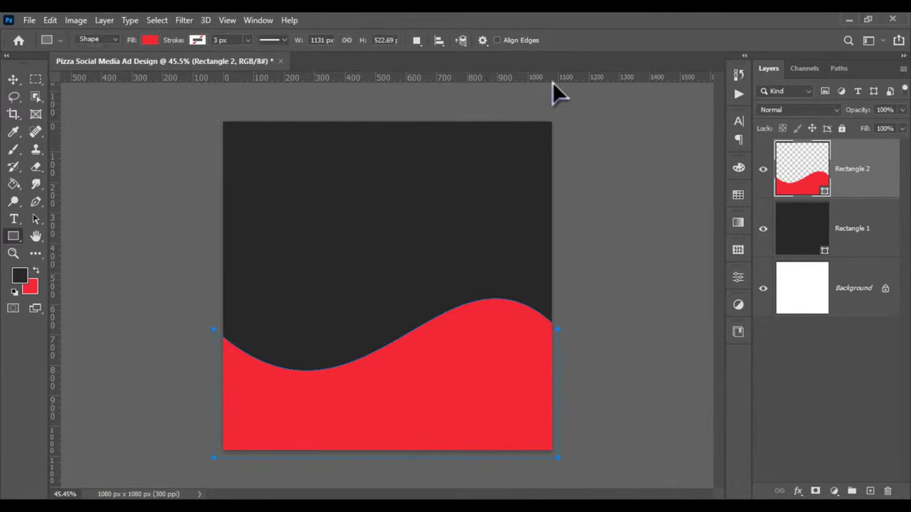
pyautogui.click(13, 79)
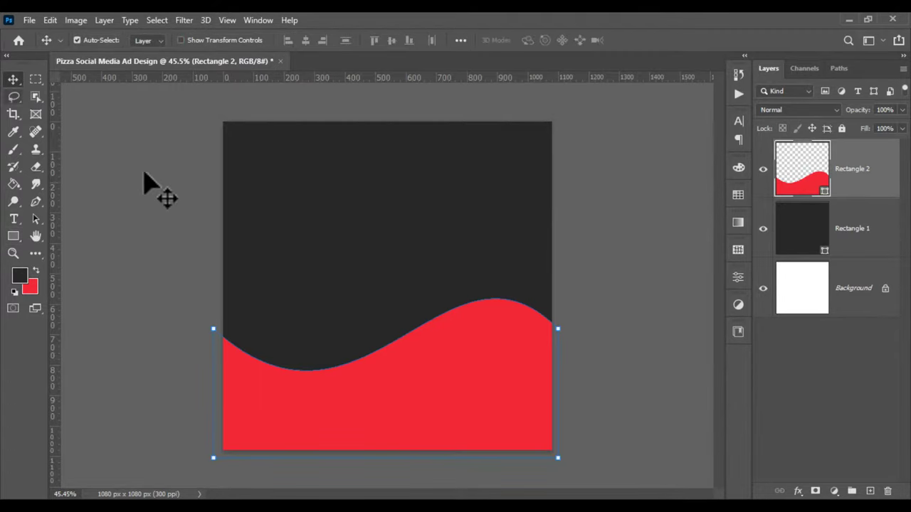
# - Nudge the red wave slightly up and to the left
pyautogui.click(191, 240)
pyautogui.moveTo(468, 411); pyautogui.dragTo(462, 407)
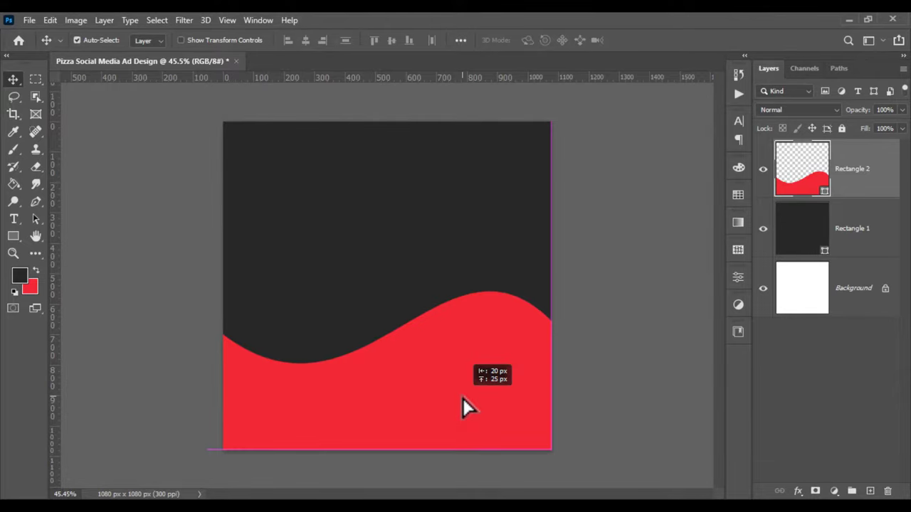
pyautogui.click(626, 404)
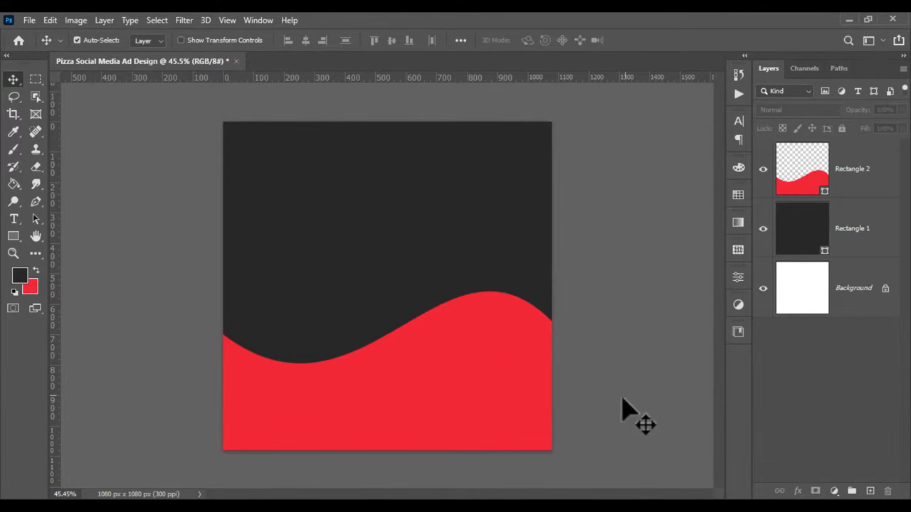
pyautogui.scroll(-1, 417, 356)
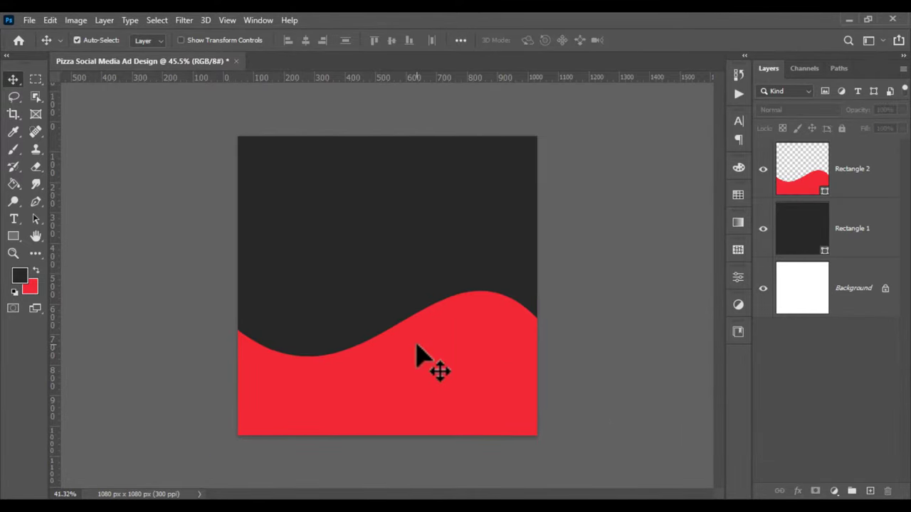
pyautogui.click(415, 245)
# - Place the pizza photo, align it to the canvas's top-left edge, and enlarge it to about 64%
pyautogui.click(29, 20)
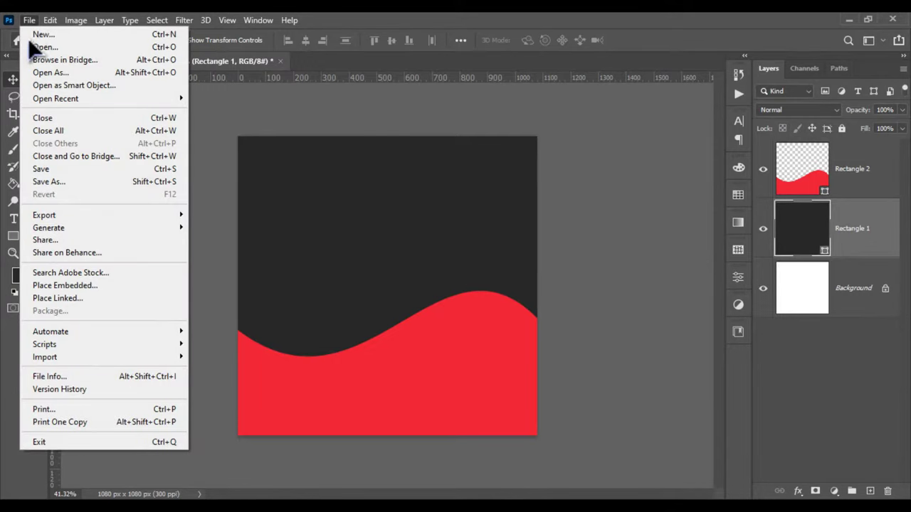
pyautogui.click(63, 287)
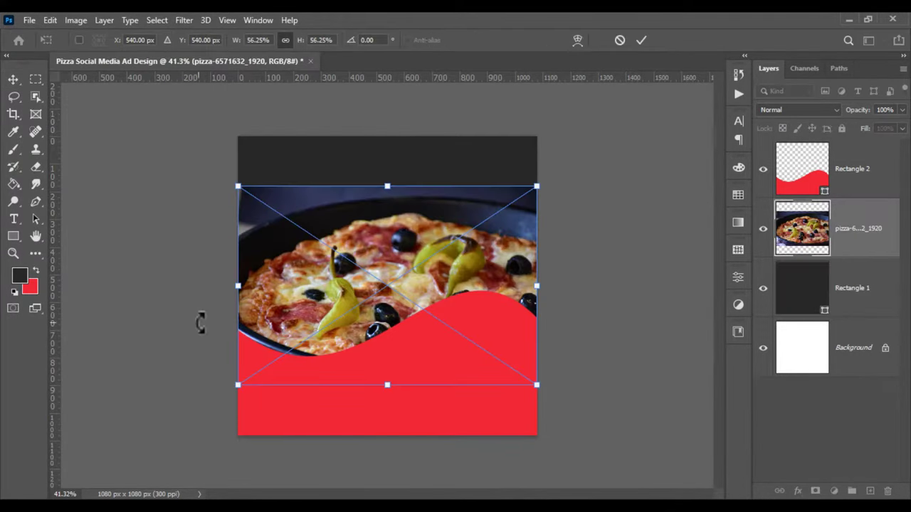
pyautogui.moveTo(400, 321); pyautogui.dragTo(411, 282)
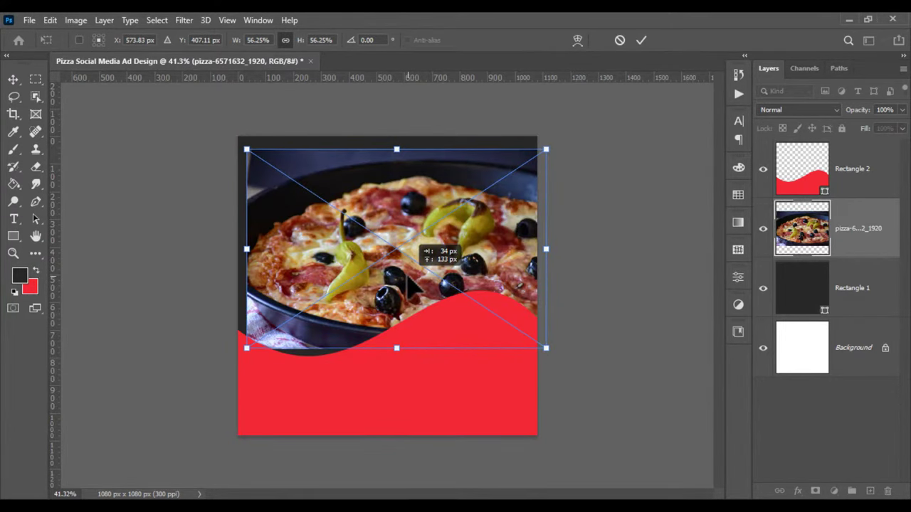
pyautogui.moveTo(407, 279); pyautogui.dragTo(394, 279)
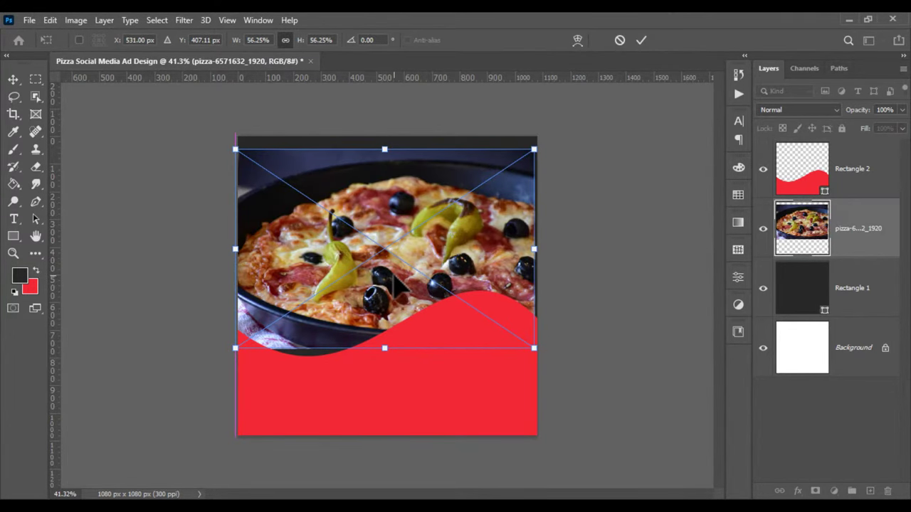
pyautogui.press('Return')
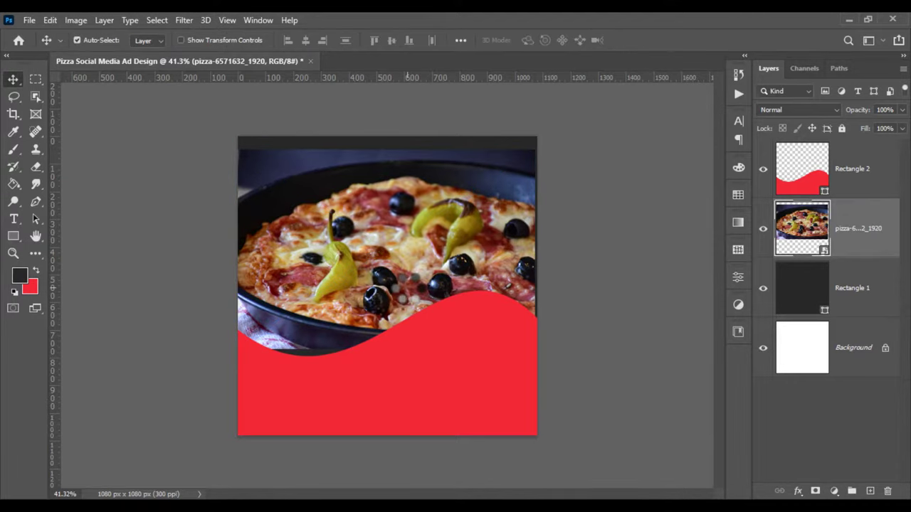
pyautogui.moveTo(407, 289); pyautogui.dragTo(407, 276)
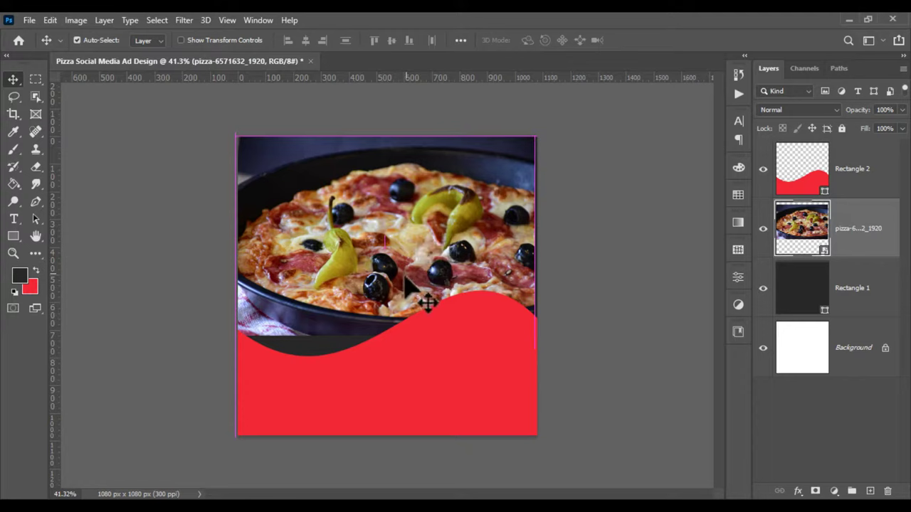
pyautogui.hotkey('ctrl', 't')
pyautogui.moveTo(384, 337); pyautogui.dragTo(381, 361)
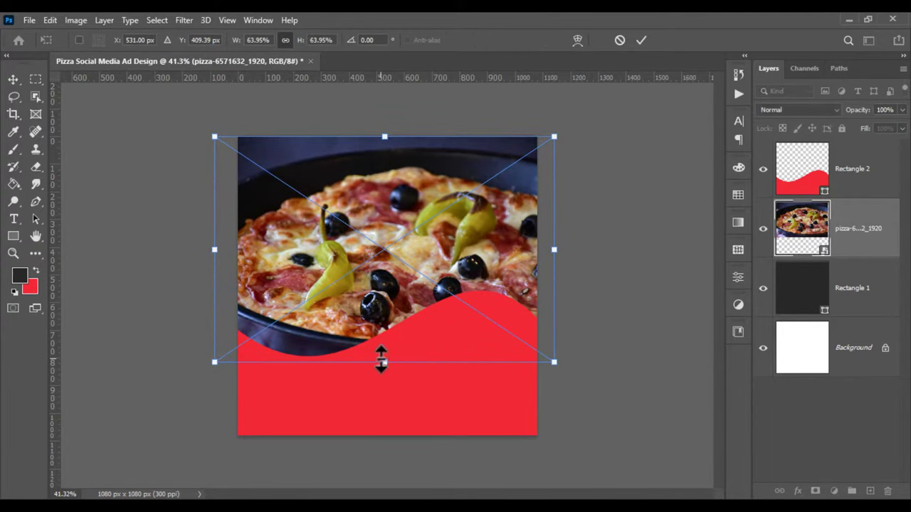
pyautogui.press('Return')
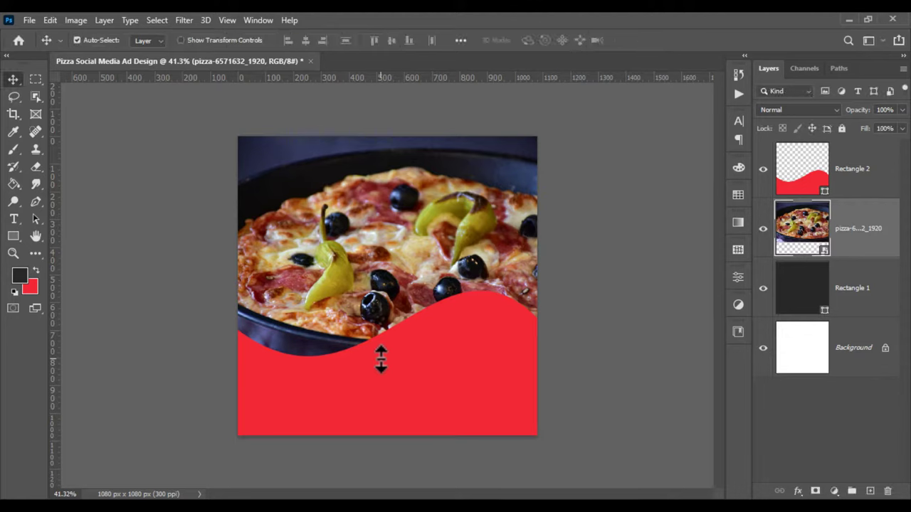
# - Clip the pizza photo to Rectangle 1 and blend it in Soft Light at 22% opacity
pyautogui.rightClick(880, 221)
pyautogui.click(745, 326)
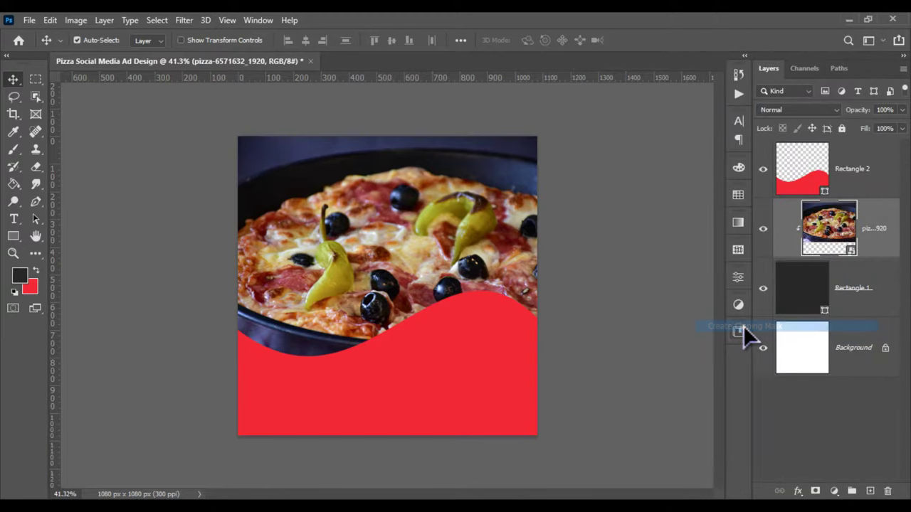
pyautogui.click(805, 111)
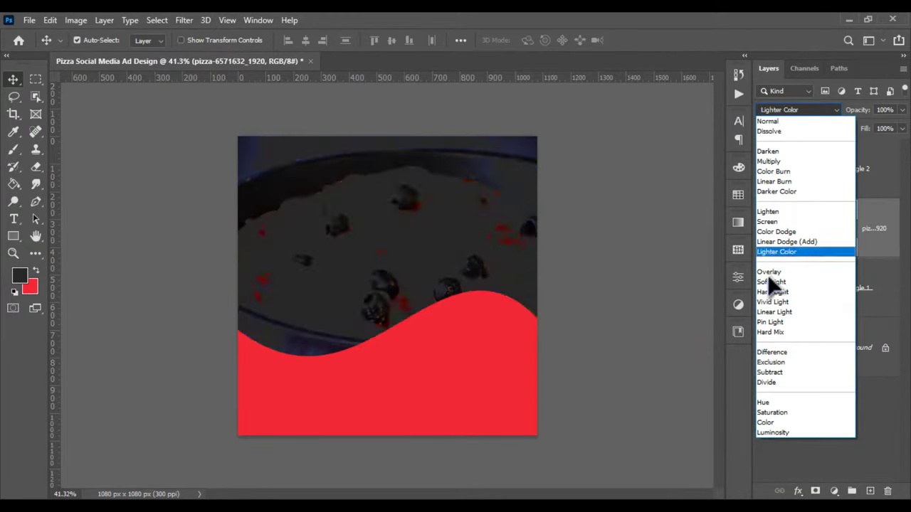
pyautogui.click(772, 282)
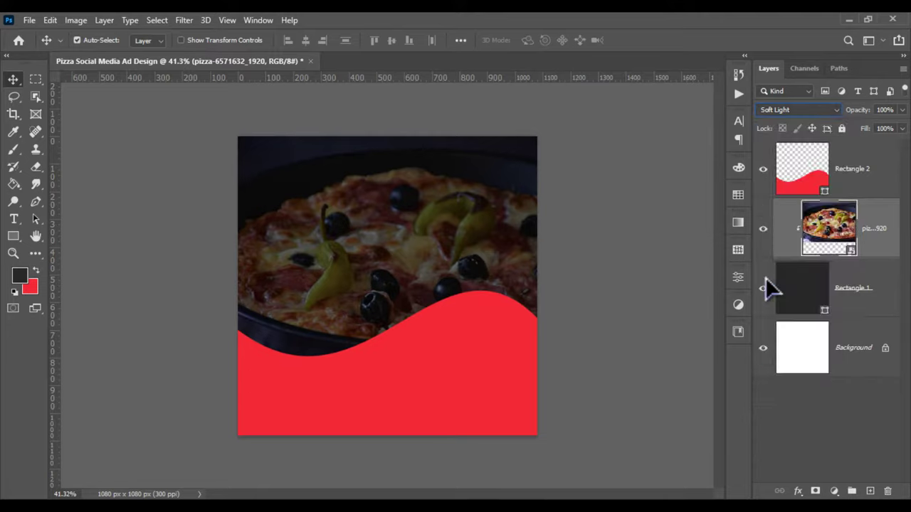
pyautogui.click(901, 111)
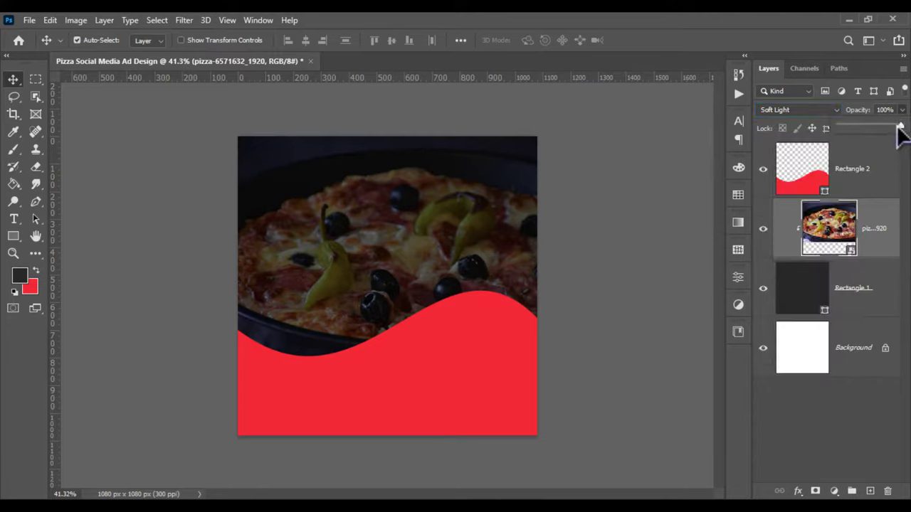
pyautogui.moveTo(900, 132); pyautogui.dragTo(866, 142)
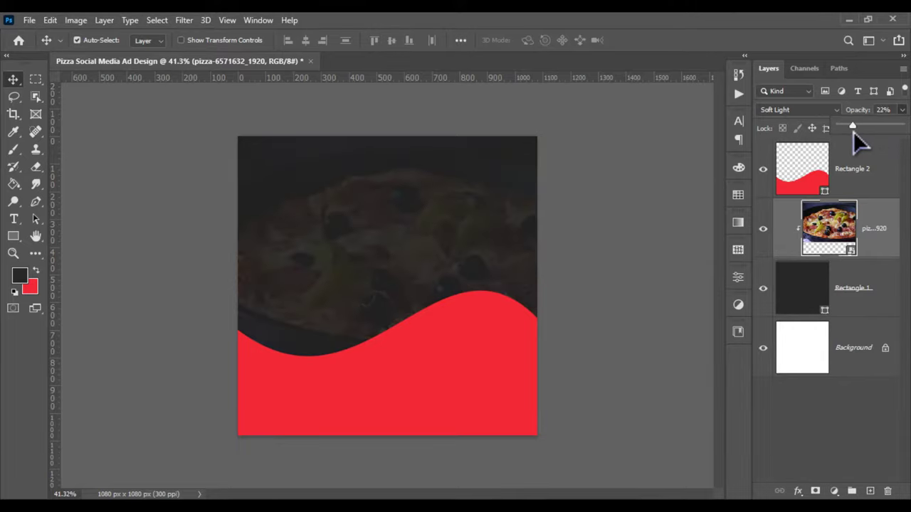
pyautogui.click(592, 233)
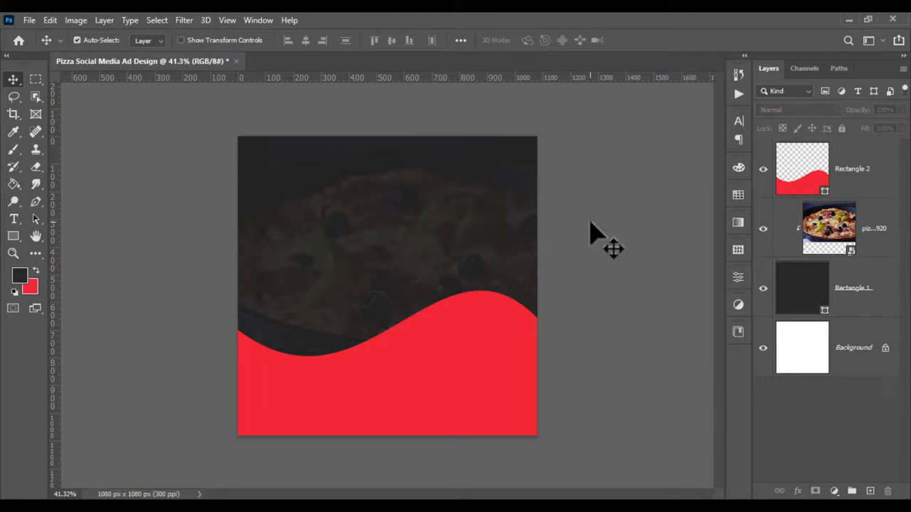
pyautogui.scroll(1, 585, 258)
pyautogui.scroll(1, 585, 258)
pyautogui.scroll(-1, 585, 259)
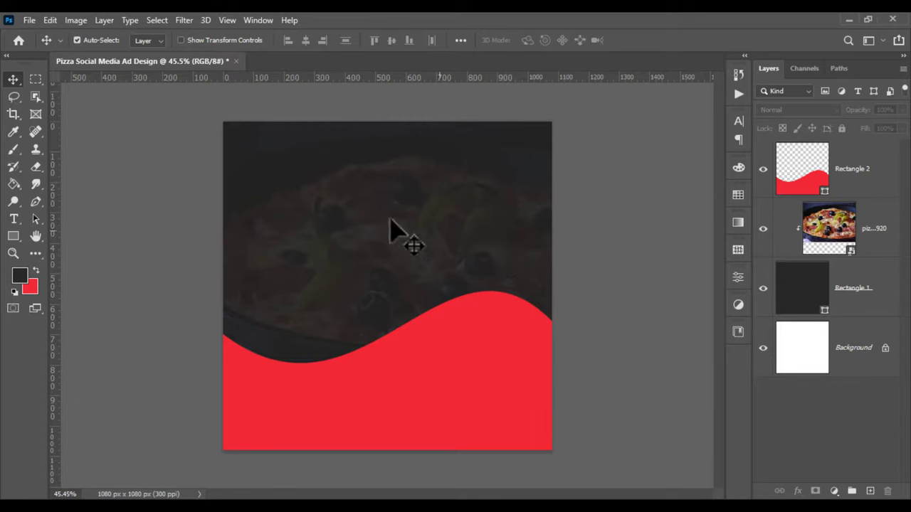
# - Place the pizza cutout at about 34% scale, tilted about -17°, over the wave's crest
pyautogui.click(29, 20)
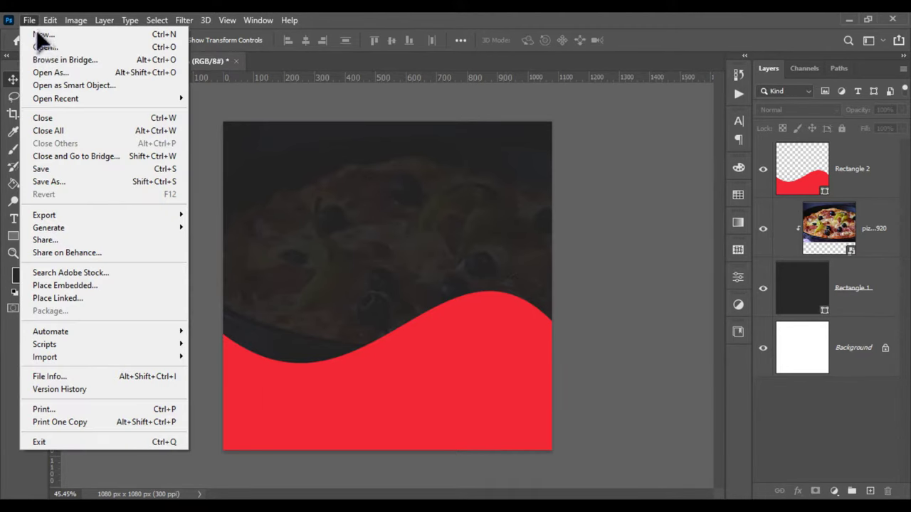
pyautogui.click(89, 284)
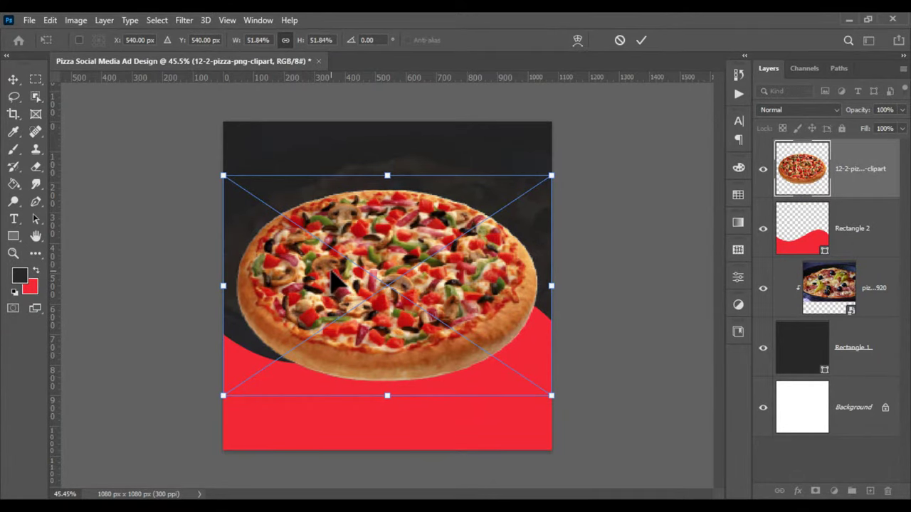
pyautogui.moveTo(552, 175); pyautogui.dragTo(412, 264)
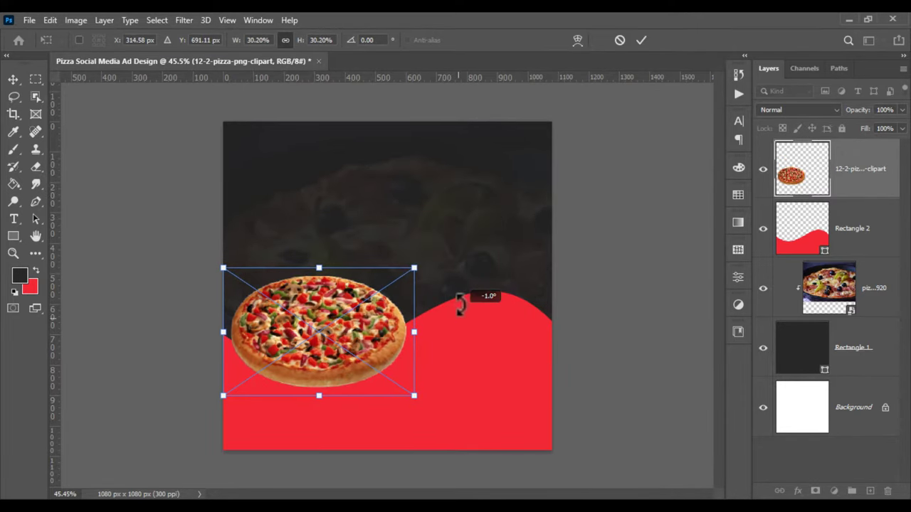
pyautogui.moveTo(460, 301); pyautogui.dragTo(451, 264)
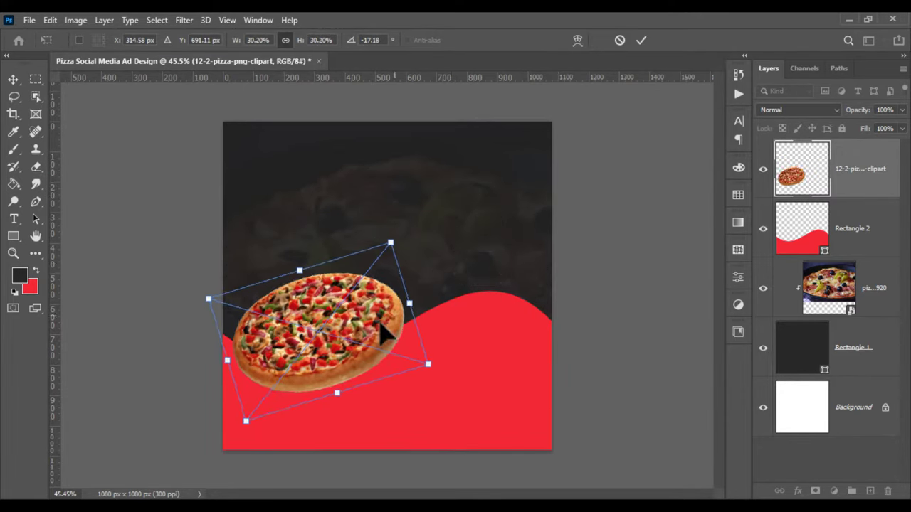
pyautogui.moveTo(382, 322); pyautogui.dragTo(446, 305)
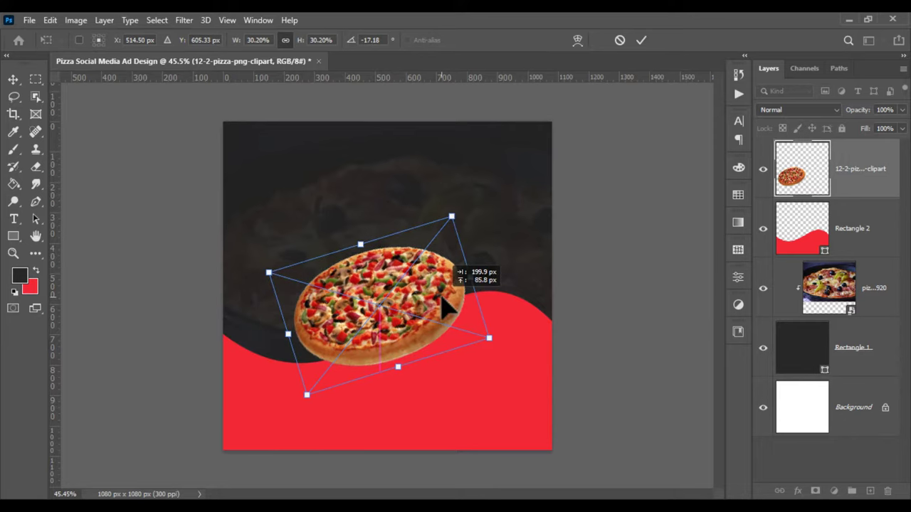
pyautogui.moveTo(488, 337); pyautogui.dragTo(503, 343)
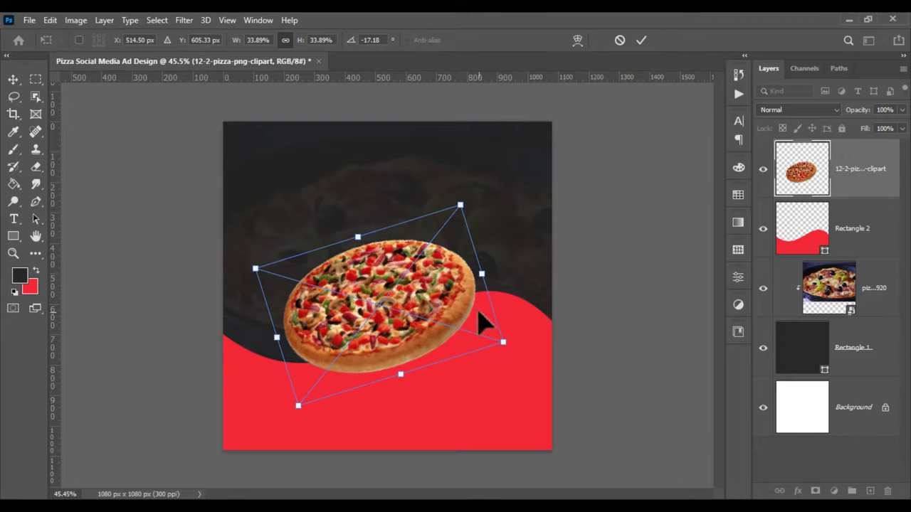
pyautogui.moveTo(414, 284); pyautogui.dragTo(421, 291)
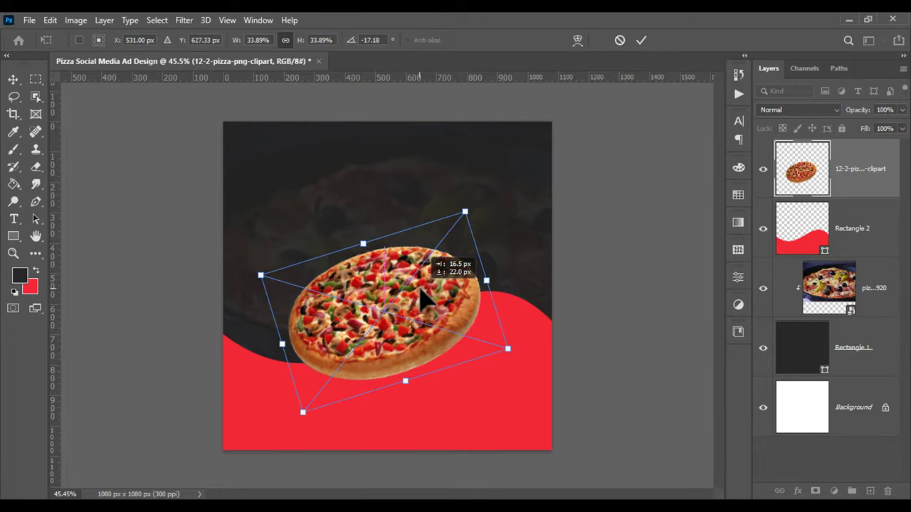
pyautogui.moveTo(420, 288); pyautogui.dragTo(419, 283)
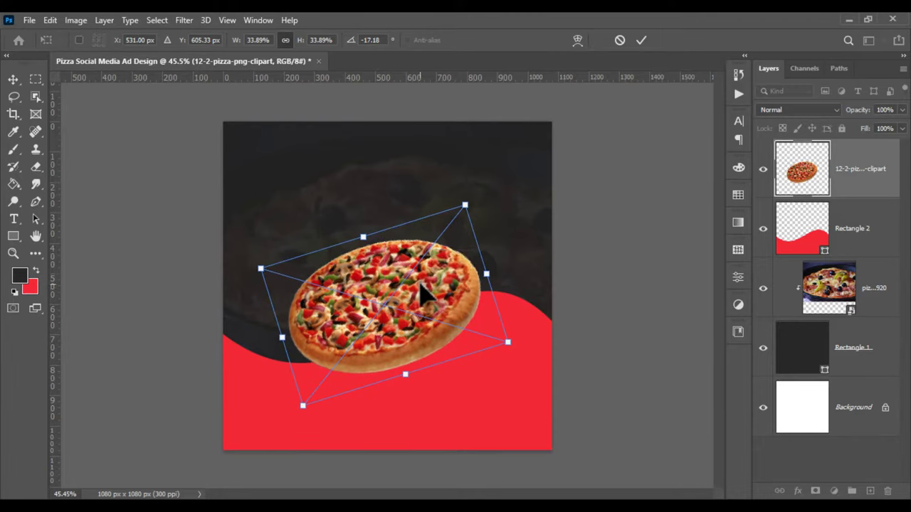
pyautogui.press('Return')
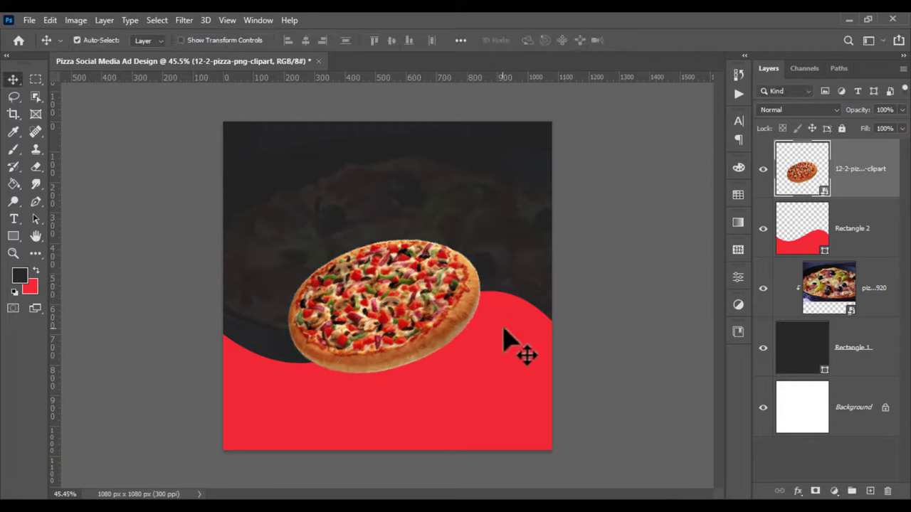
pyautogui.click(507, 334)
# - Raise the top of the red wave slightly with Free Transform
pyautogui.hotkey('ctrl', 't')
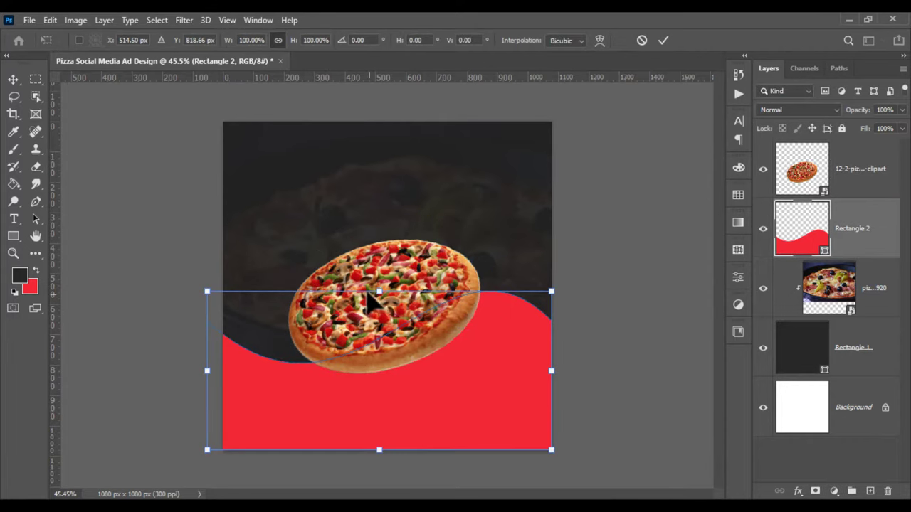
pyautogui.moveTo(375, 292); pyautogui.dragTo(375, 276)
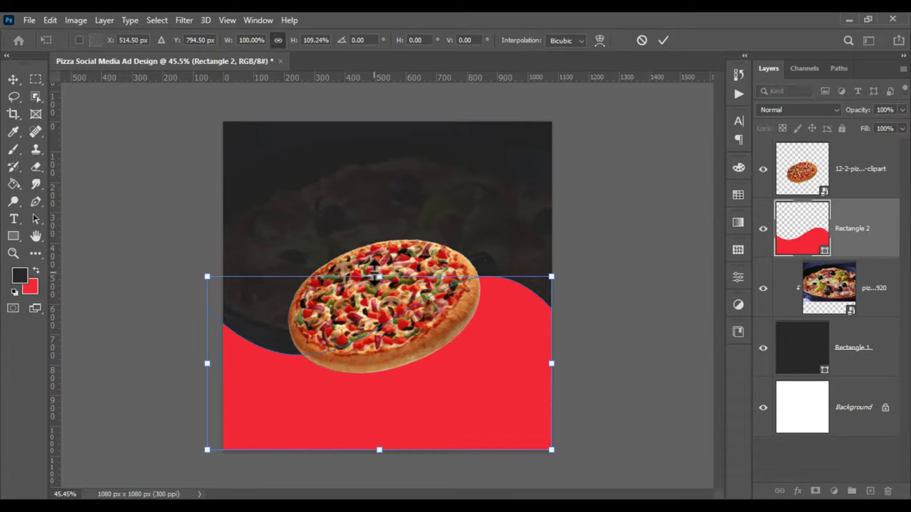
pyautogui.press('Return')
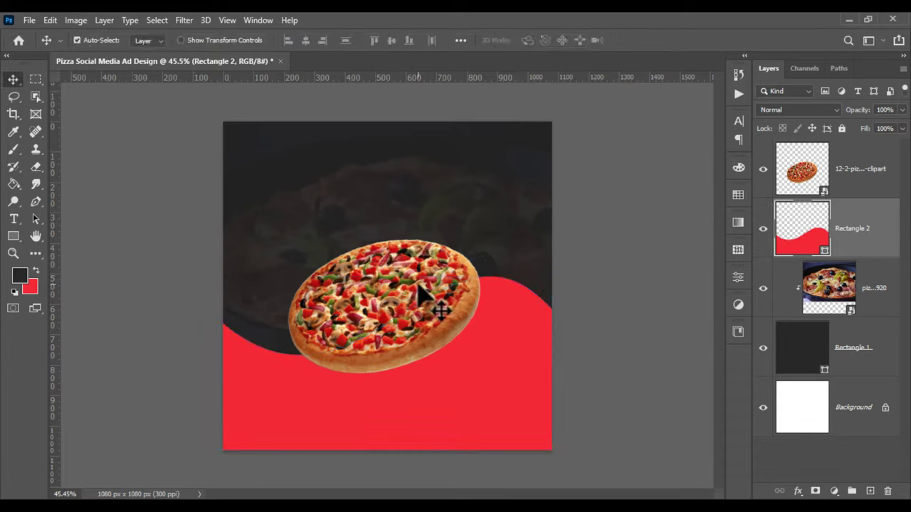
# - Enlarge the tilted pizza to about 37%
pyautogui.click(426, 299)
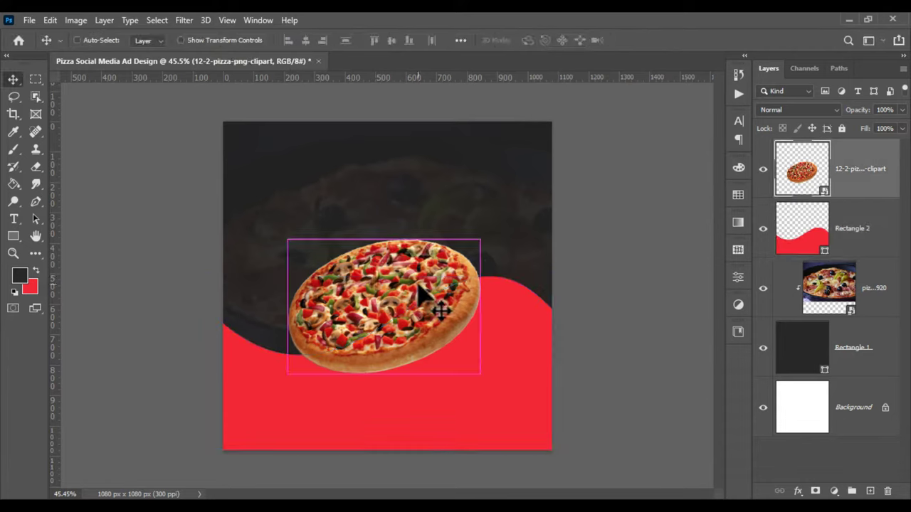
pyautogui.hotkey('ctrl', 't')
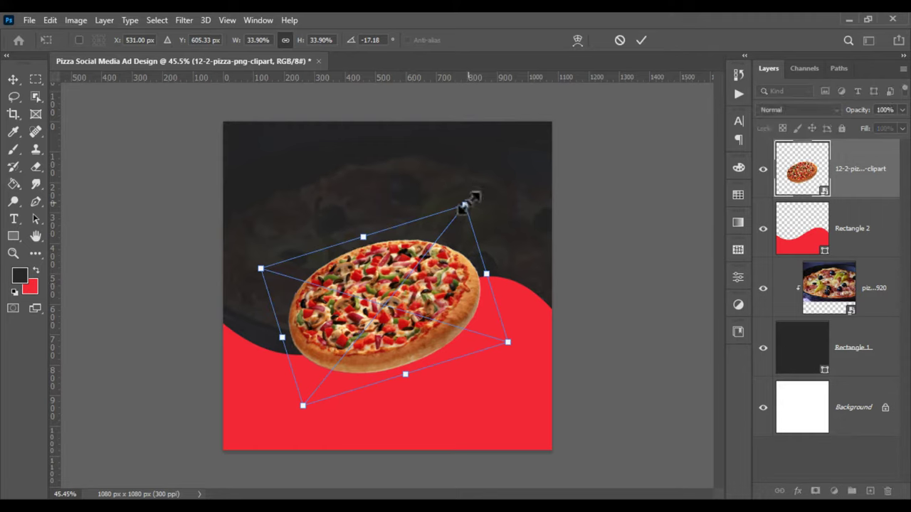
pyautogui.moveTo(464, 206)
pyautogui.mouseDown()
pyautogui.moveTo(476, 189)
pyautogui.moveTo(464, 193)
pyautogui.mouseUp()
pyautogui.press('Return')
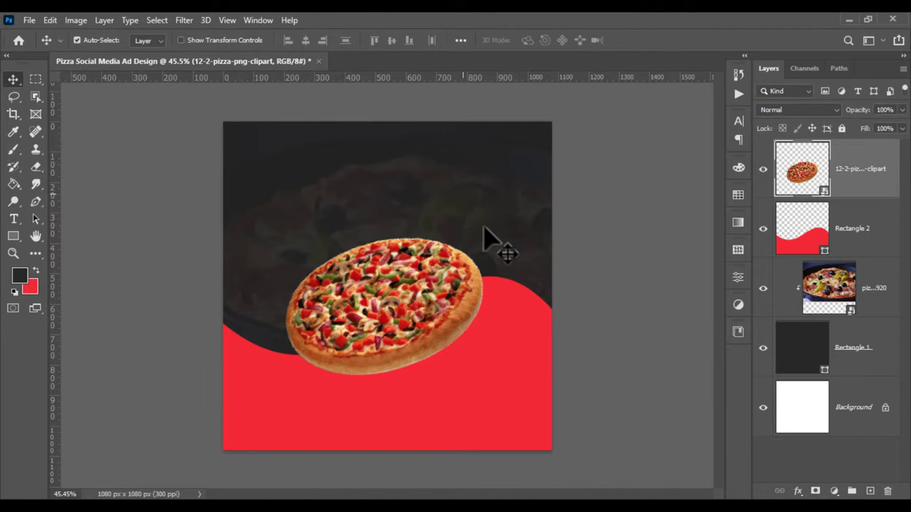
pyautogui.scroll(1, 488, 346)
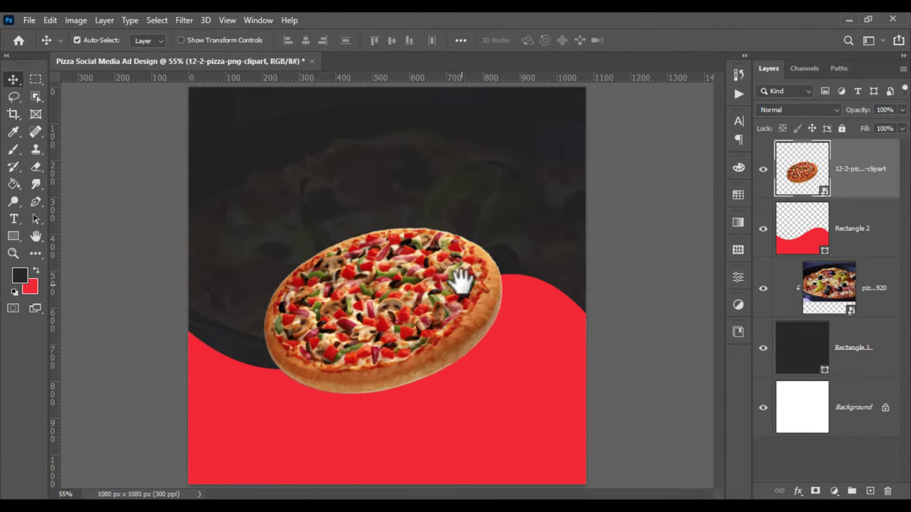
pyautogui.scroll(1, 473, 316)
pyautogui.moveTo(481, 325); pyautogui.dragTo(471, 223)
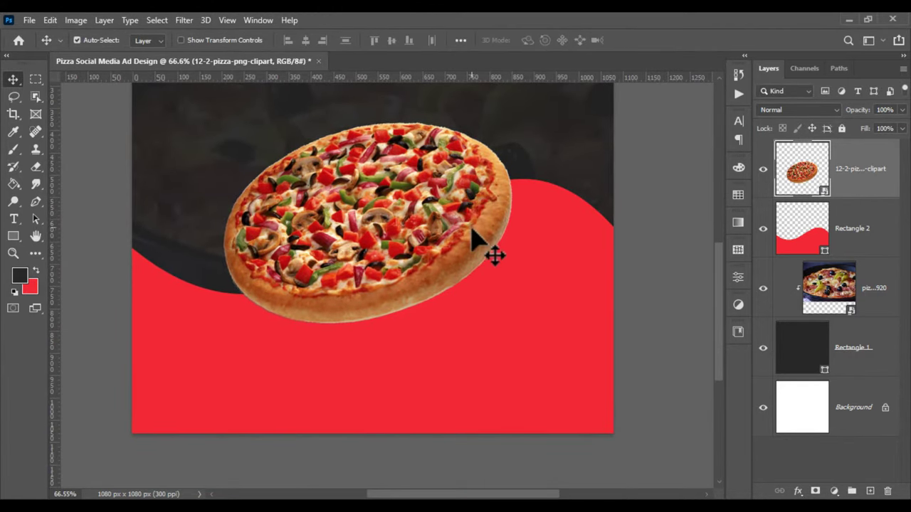
pyautogui.scroll(-1, 492, 244)
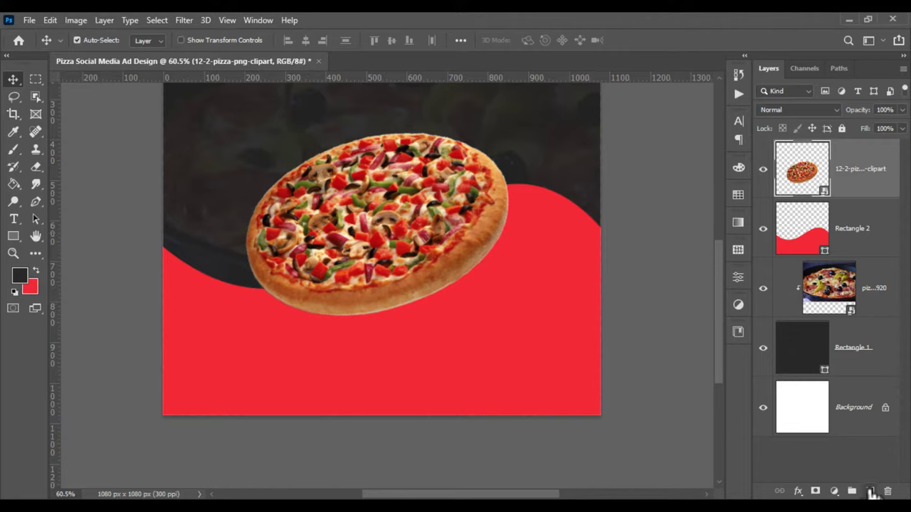
# - On a new top layer, paint one soft black (000000) brush dab over the pizza's centre
pyautogui.click(870, 491)
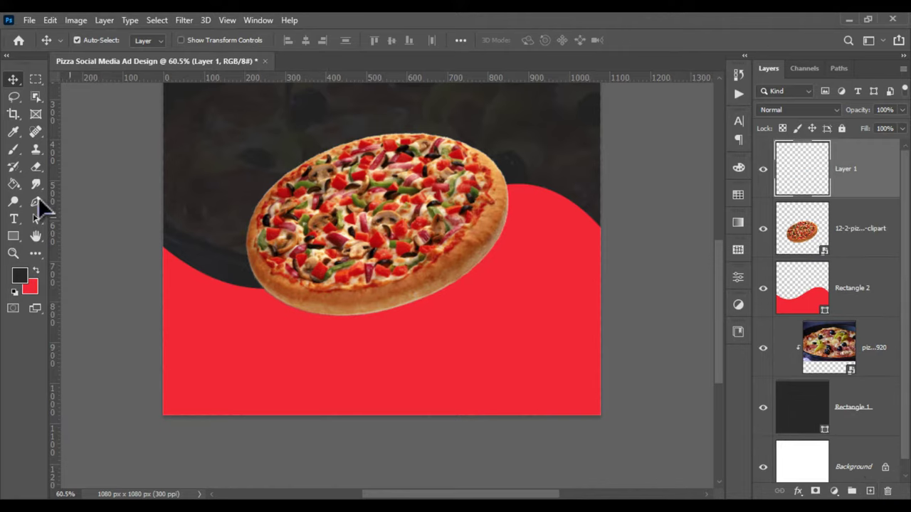
pyautogui.click(13, 150)
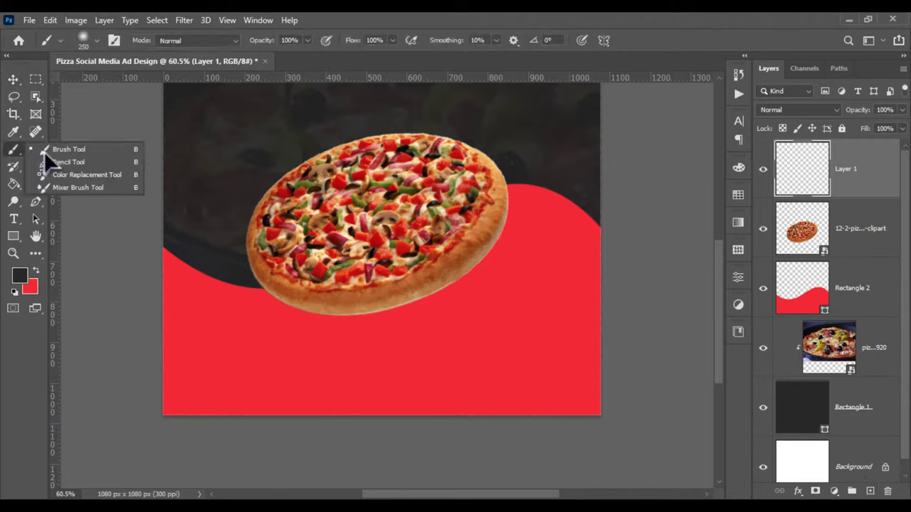
pyautogui.click(22, 278)
pyautogui.write('000000')
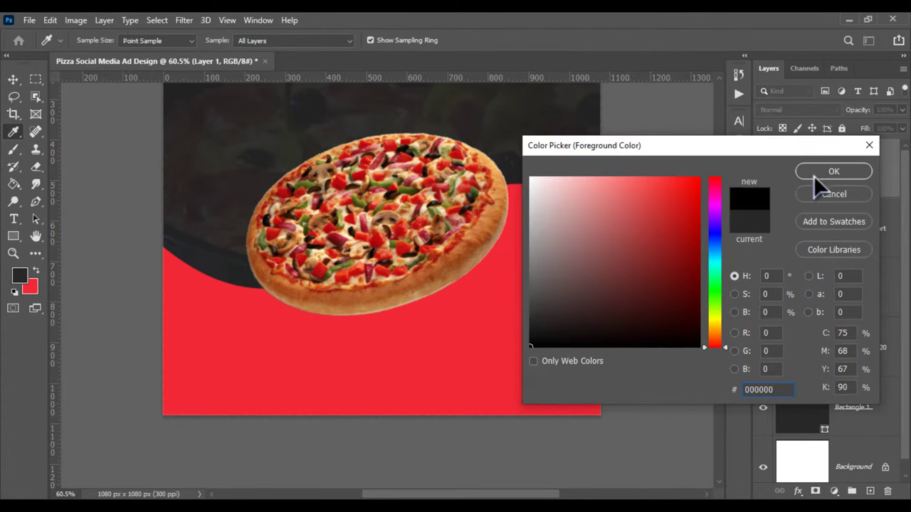
pyautogui.click(826, 171)
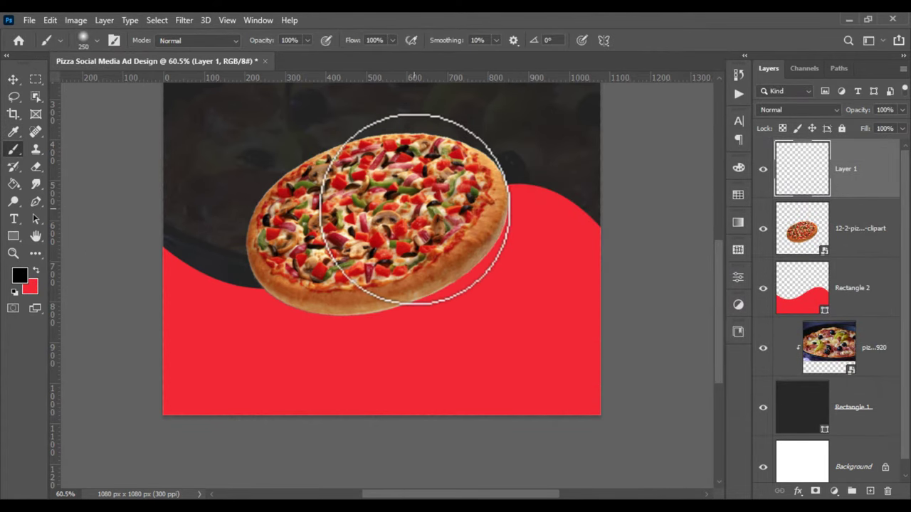
pyautogui.click(381, 205)
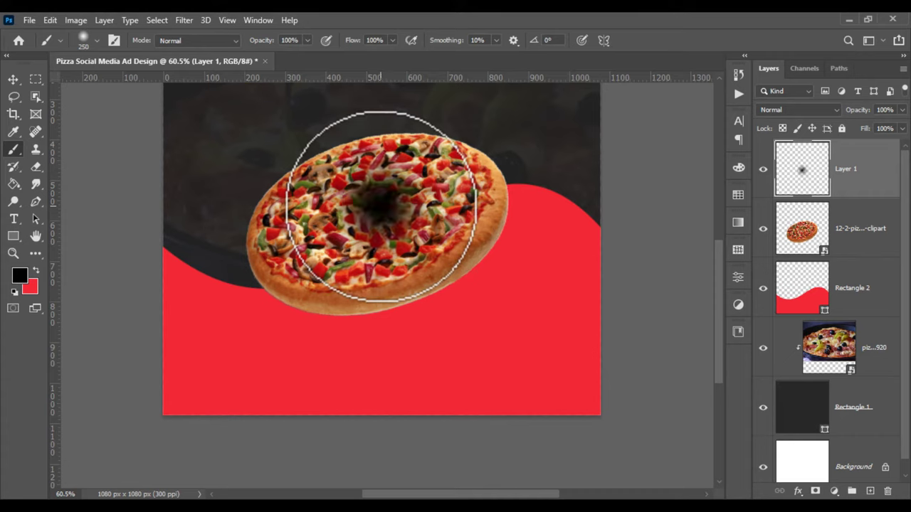
pyautogui.click(14, 80)
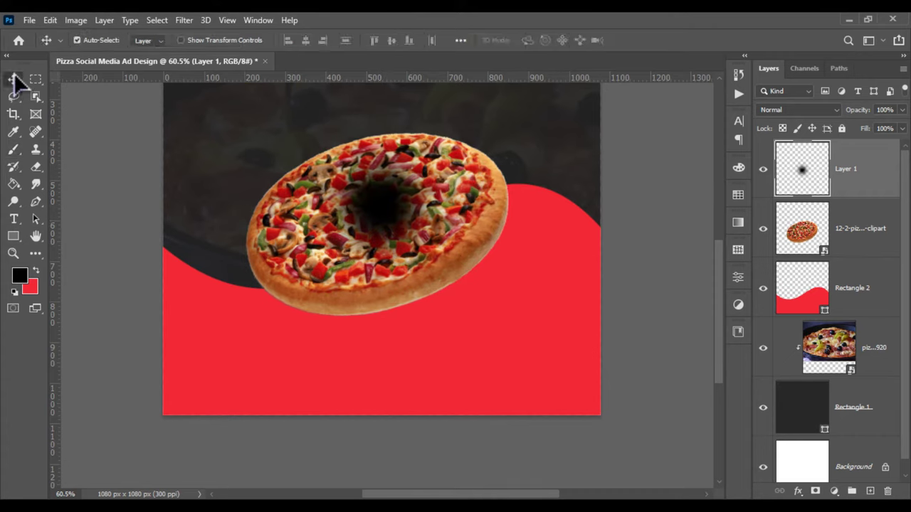
# - Move the black dab under the pizza and reshape it into a wide, tapered shadow
pyautogui.moveTo(392, 224)
pyautogui.mouseDown()
pyautogui.moveTo(405, 287)
pyautogui.moveTo(395, 292)
pyautogui.mouseUp()
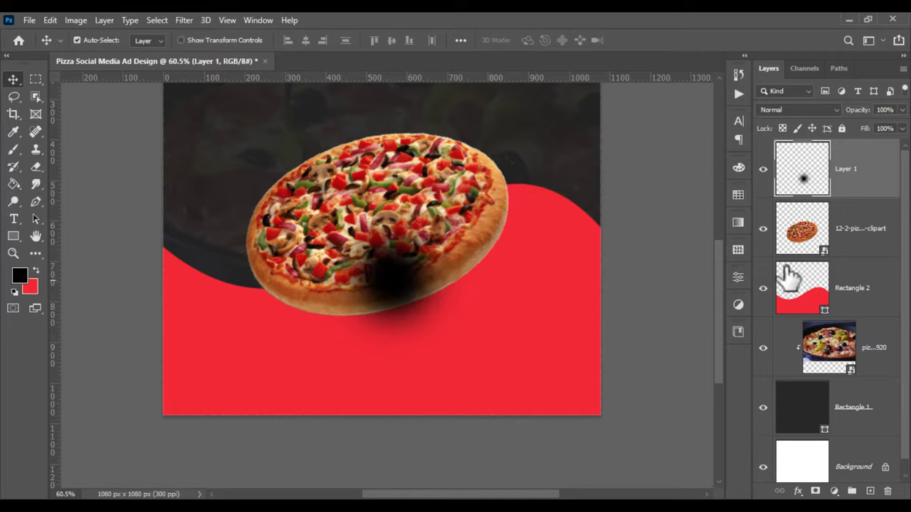
pyautogui.moveTo(868, 212); pyautogui.dragTo(854, 257)
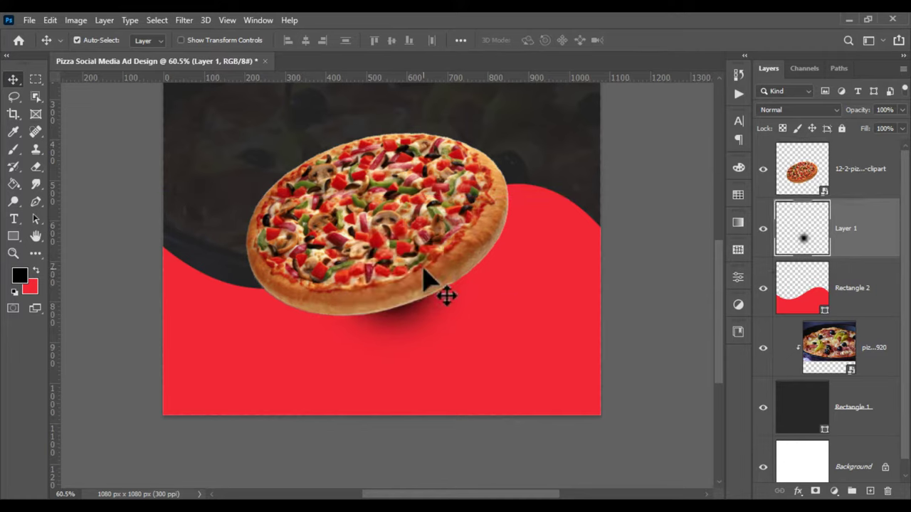
pyautogui.hotkey('ctrl', 't')
pyautogui.moveTo(472, 278); pyautogui.dragTo(527, 281)
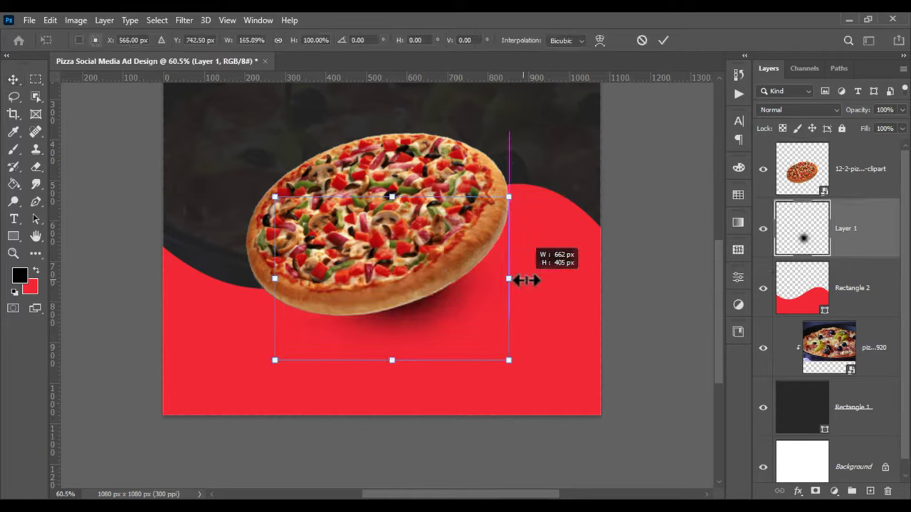
pyautogui.hotkey('ctrl', 'z')
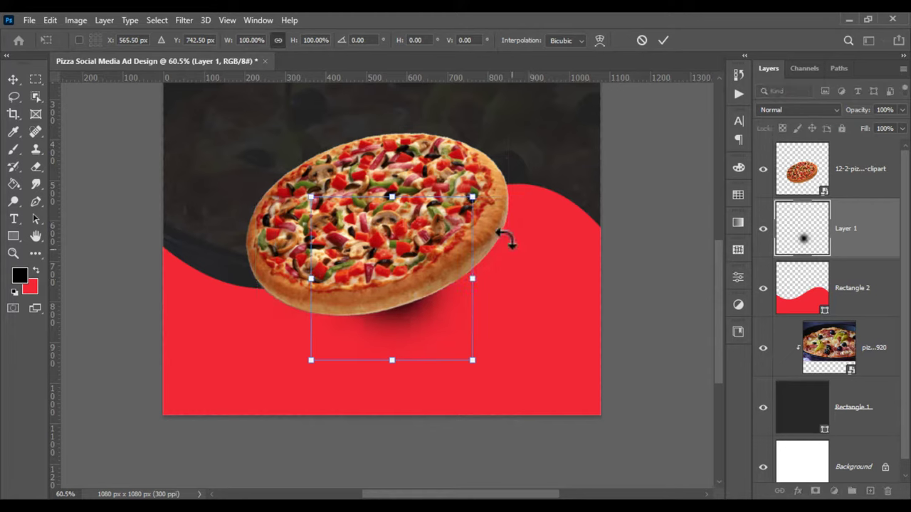
pyautogui.moveTo(473, 198)
pyautogui.mouseDown()
pyautogui.moveTo(511, 238)
pyautogui.moveTo(492, 247)
pyautogui.moveTo(564, 301)
pyautogui.moveTo(596, 244)
pyautogui.mouseUp()
pyautogui.moveTo(514, 299); pyautogui.dragTo(459, 302)
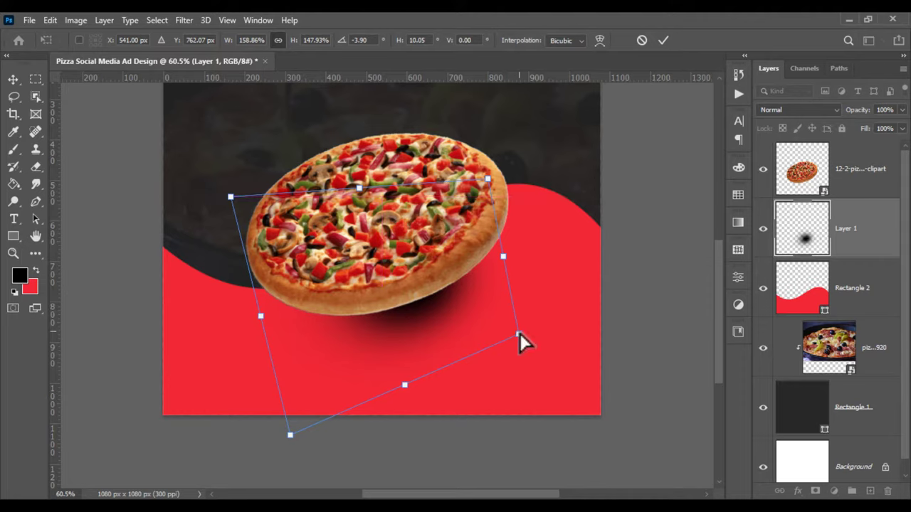
pyautogui.moveTo(551, 326); pyautogui.dragTo(638, 317)
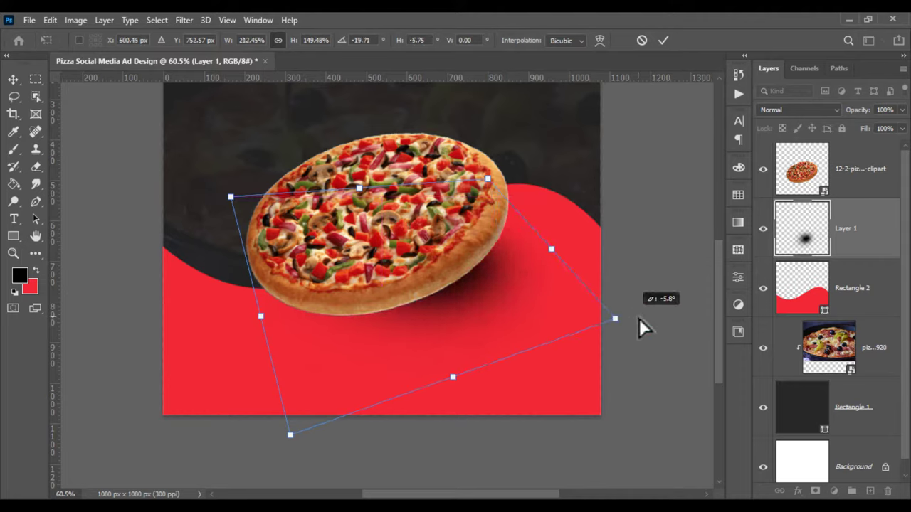
pyautogui.moveTo(549, 320)
pyautogui.mouseDown()
pyautogui.moveTo(504, 330)
pyautogui.moveTo(504, 345)
pyautogui.mouseUp()
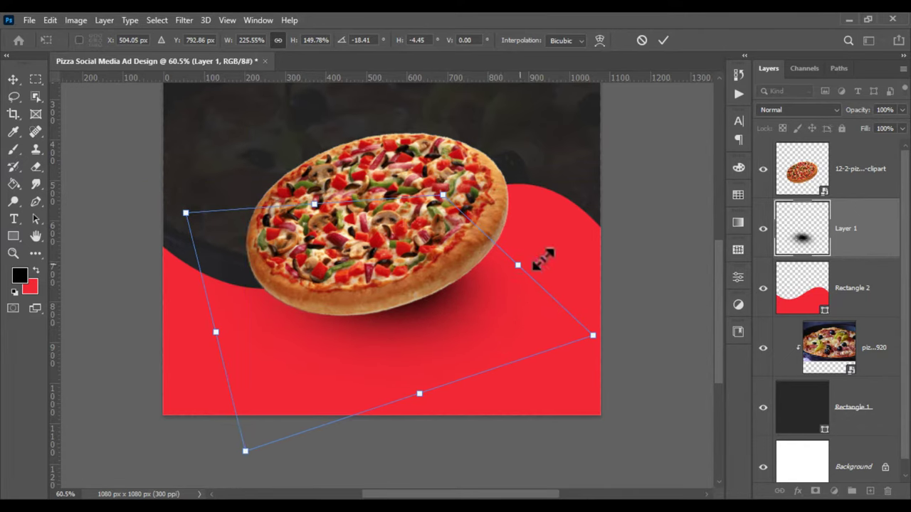
pyautogui.moveTo(543, 259); pyautogui.dragTo(588, 249)
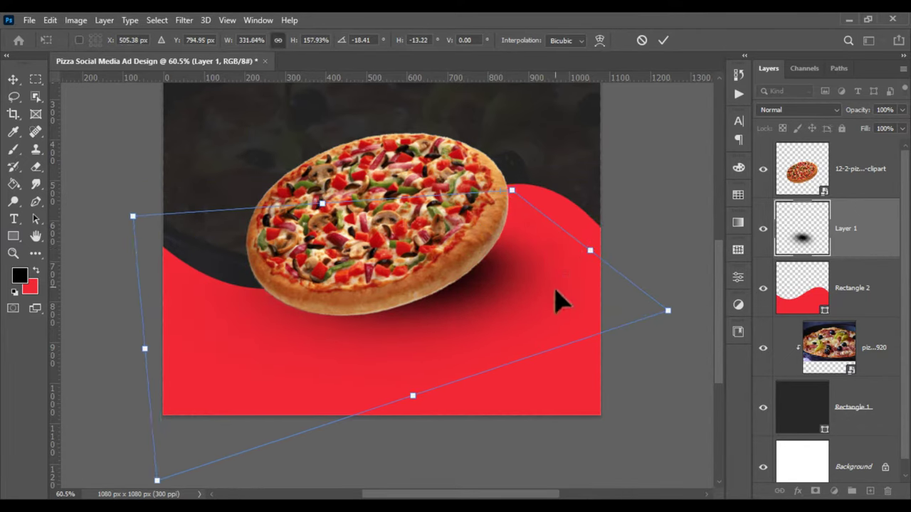
pyautogui.moveTo(555, 290)
pyautogui.mouseDown()
pyautogui.moveTo(507, 305)
pyautogui.moveTo(514, 311)
pyautogui.mouseUp()
pyautogui.press('Return')
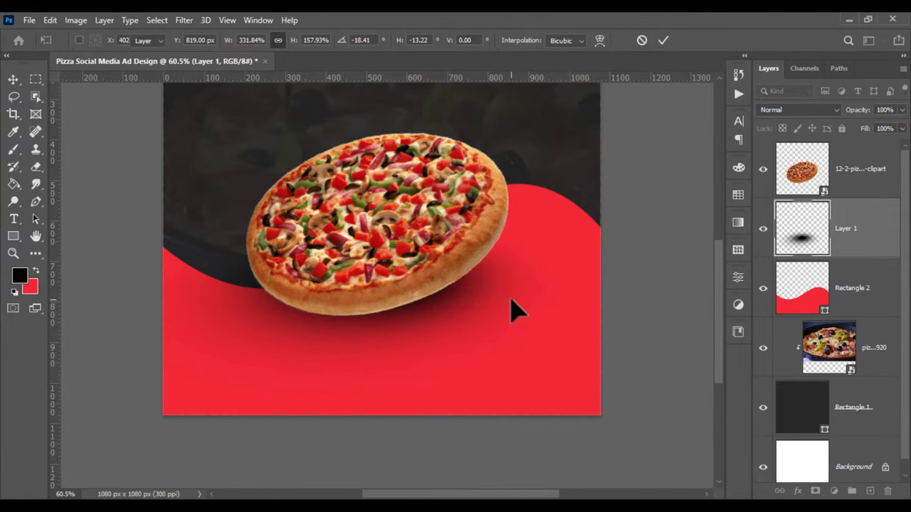
# - Tilt the shadow to match the pizza's angle and lower its opacity to 70%
pyautogui.scroll(-4, 525, 313)
pyautogui.scroll(2, 518, 313)
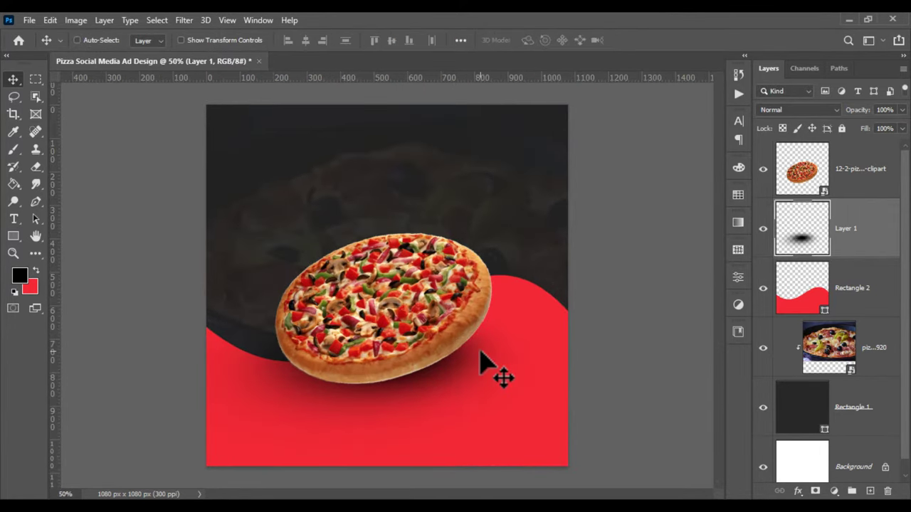
pyautogui.hotkey('ctrl', 't')
pyautogui.moveTo(590, 359); pyautogui.dragTo(602, 299)
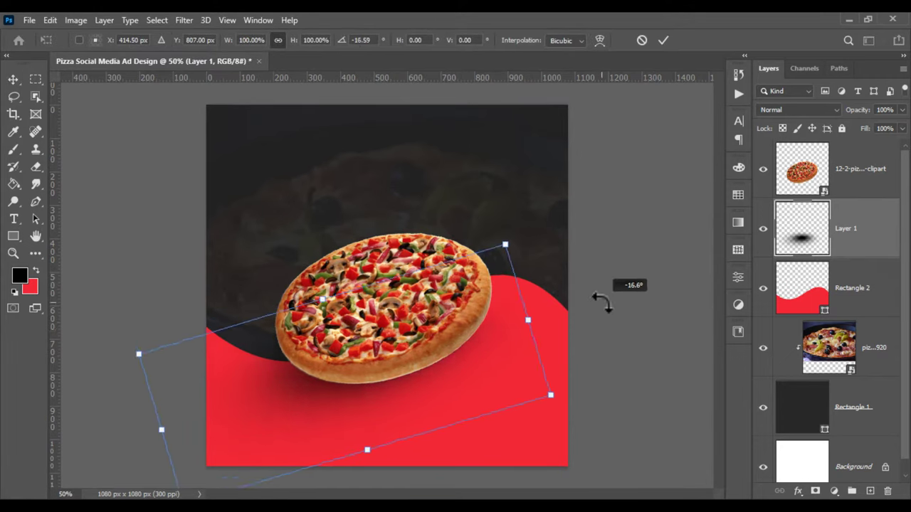
pyautogui.moveTo(472, 366); pyautogui.dragTo(478, 376)
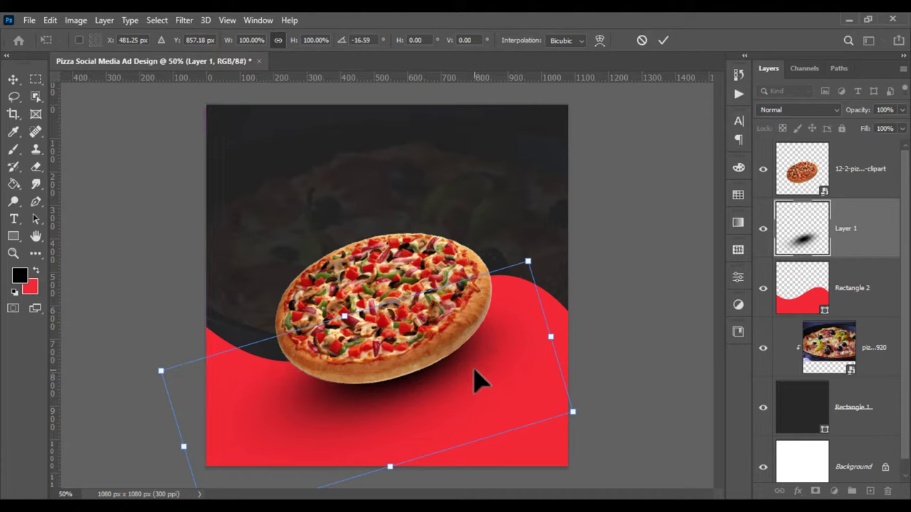
pyautogui.press('Return')
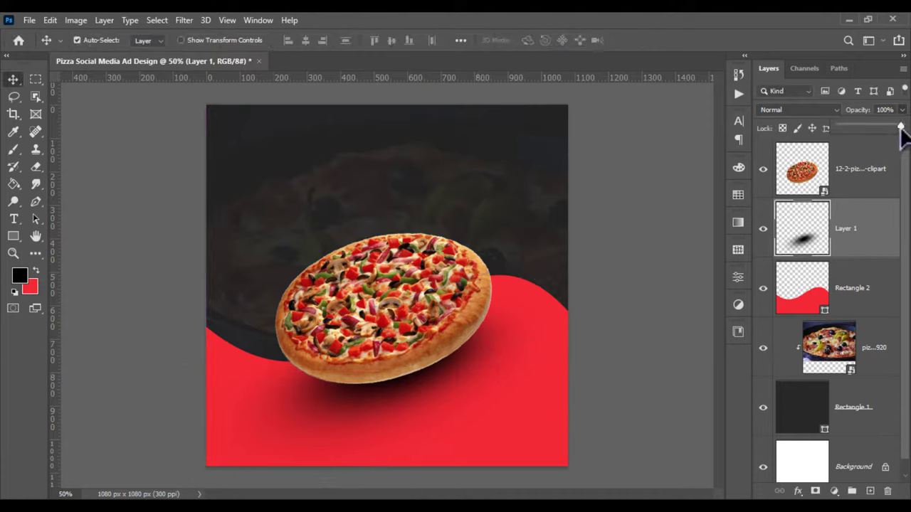
pyautogui.moveTo(885, 130); pyautogui.dragTo(883, 129)
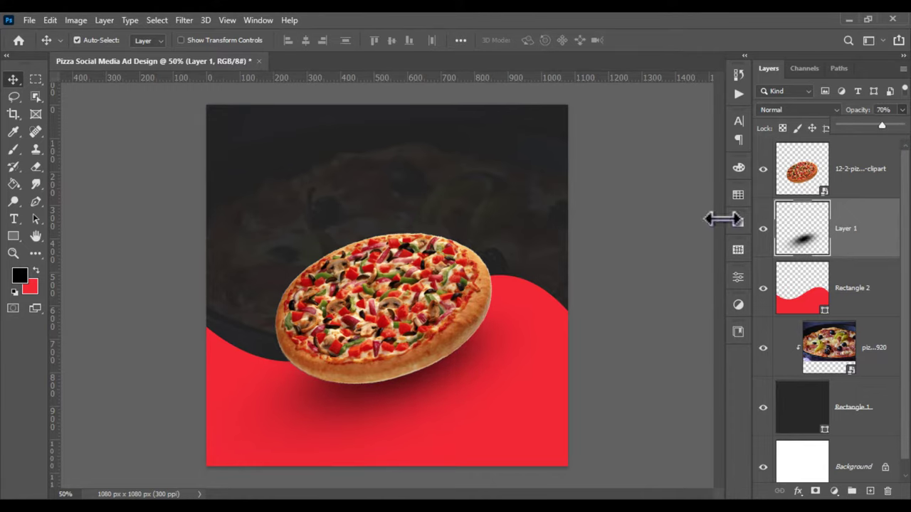
pyautogui.click(593, 291)
pyautogui.scroll(-3, 590, 292)
pyautogui.scroll(2, 589, 292)
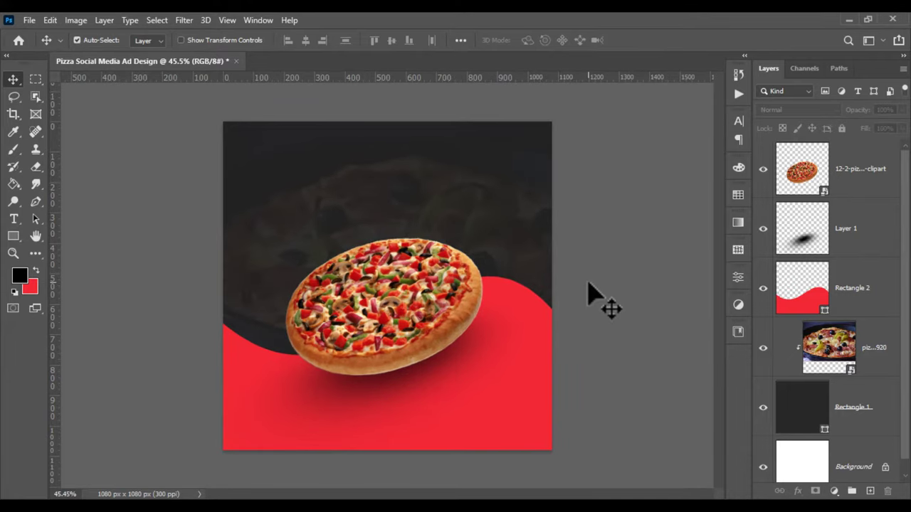
# - Scale the pizza clipart and its shadow layer together to about 115%
pyautogui.click(849, 186)
pyautogui.keyDown('ctrl'); pyautogui.click(832, 239); pyautogui.keyUp('ctrl')
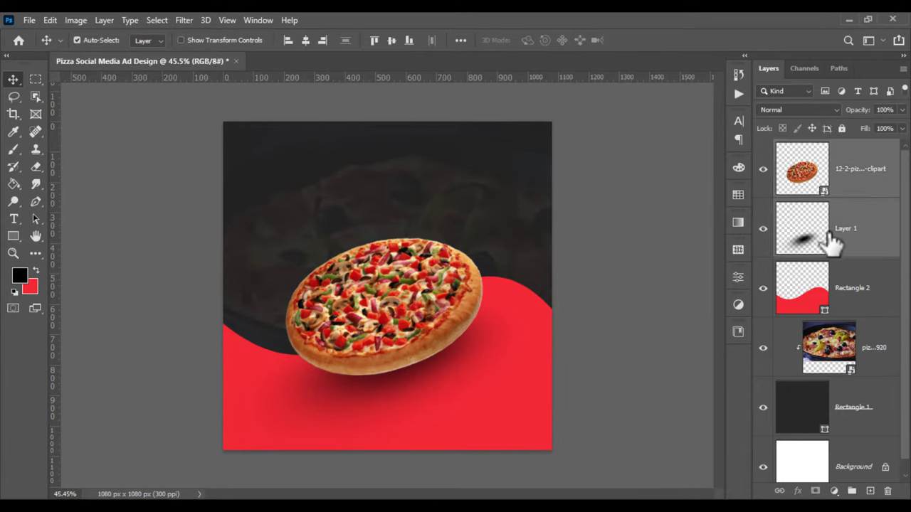
pyautogui.hotkey('ctrl', 't')
pyautogui.moveTo(535, 240)
pyautogui.mouseDown()
pyautogui.moveTo(567, 224)
pyautogui.moveTo(552, 219)
pyautogui.mouseUp()
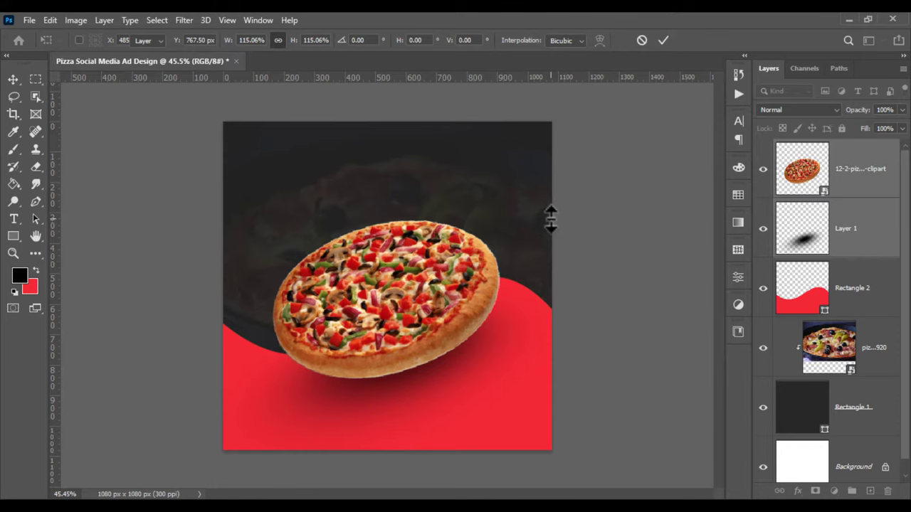
pyautogui.press('Return')
pyautogui.keyDown('alt'); pyautogui.scroll(2, 417, 204); pyautogui.keyUp('alt')
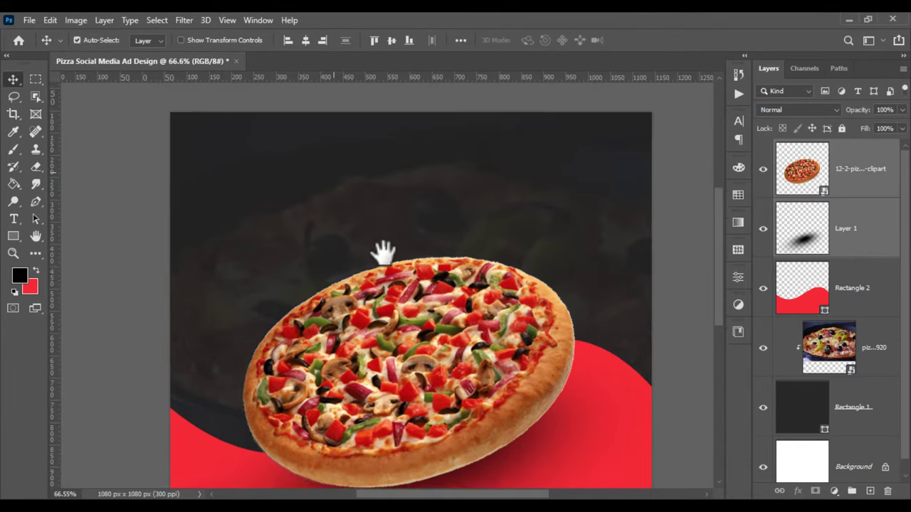
pyautogui.moveTo(383, 253); pyautogui.dragTo(414, 298)
# - Add a text layer at the top-left reading PIZZA in the Hackney font
pyautogui.click(13, 218)
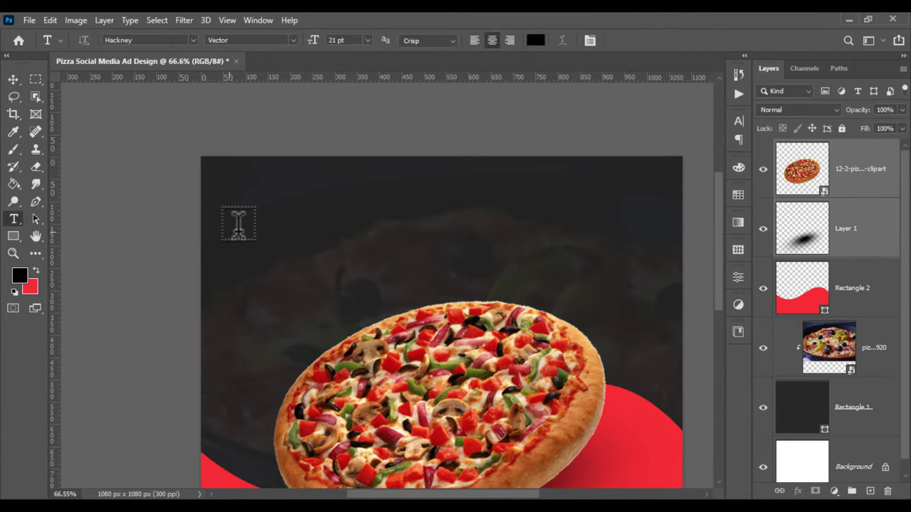
pyautogui.click(251, 229)
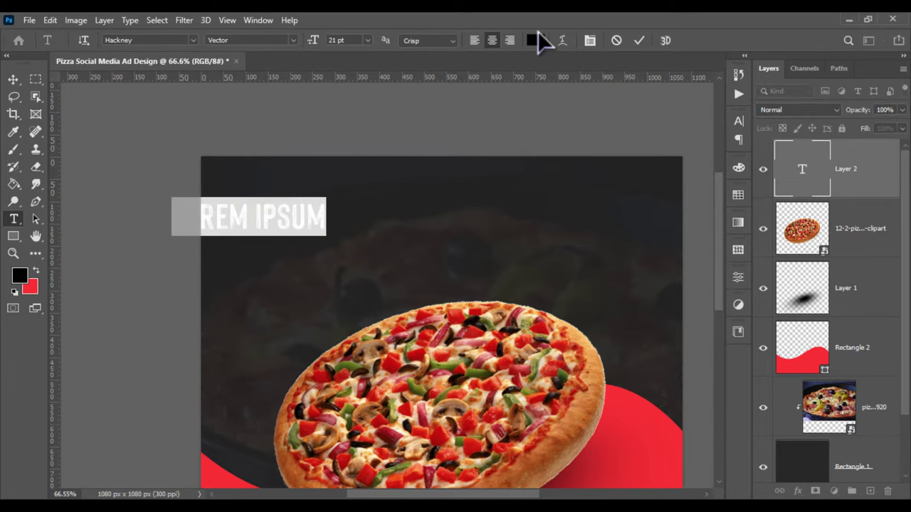
pyautogui.click(534, 40)
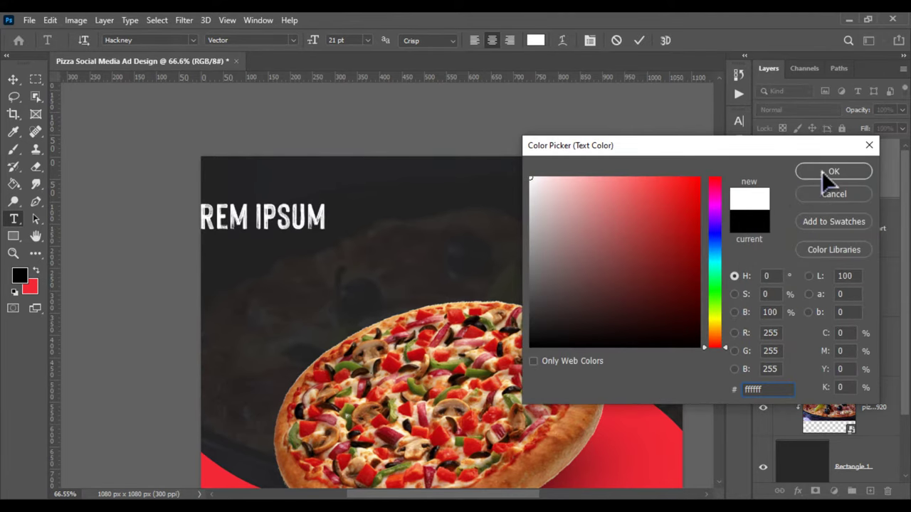
pyautogui.click(829, 174)
pyautogui.click(111, 40)
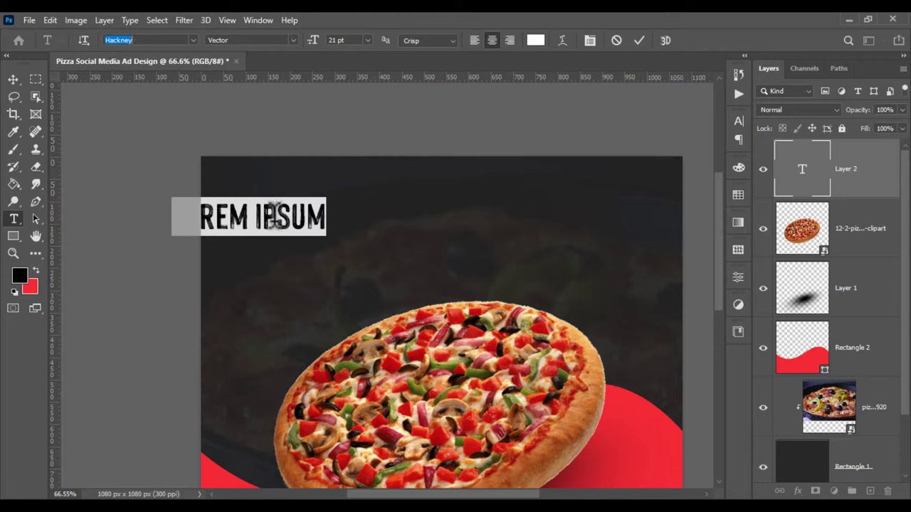
pyautogui.press('Return')
pyautogui.write('PI')
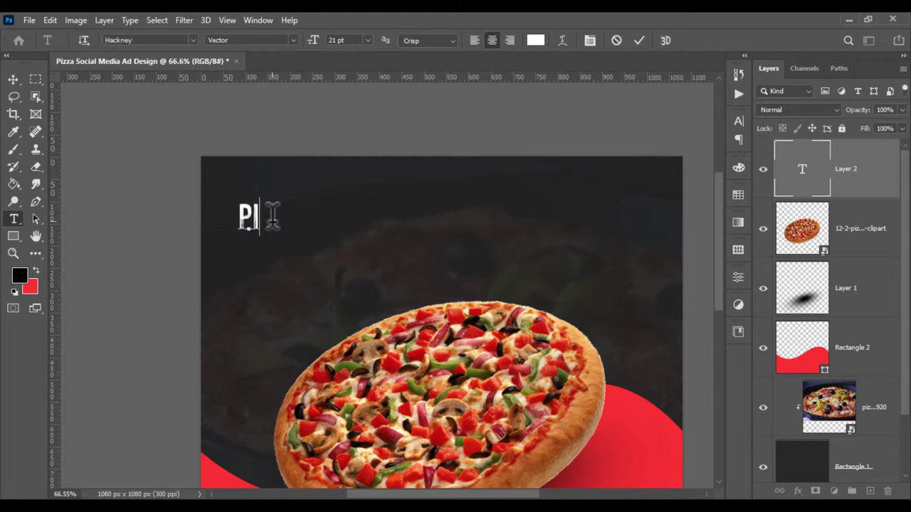
pyautogui.write('ZZA')
# - Recolour the PIZZA text to the red sampled from the background swatch
pyautogui.hotkey('ctrl', 'a')
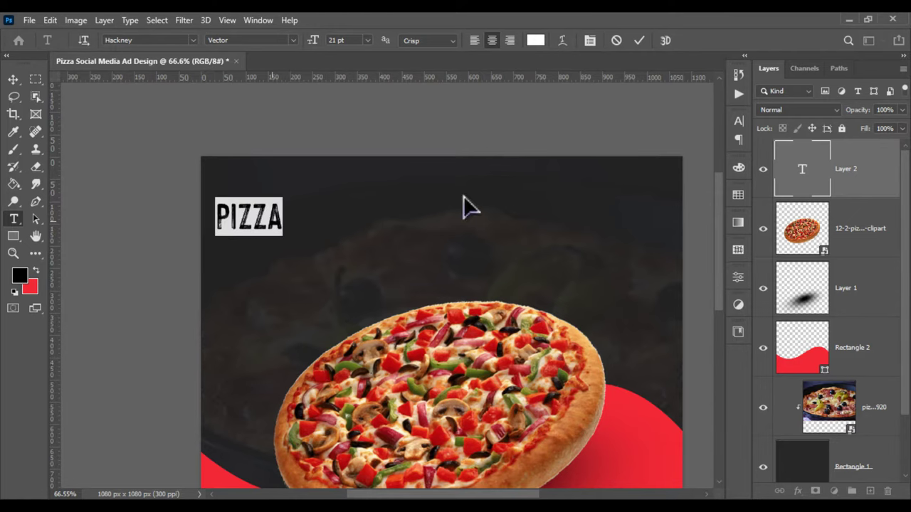
pyautogui.click(535, 40)
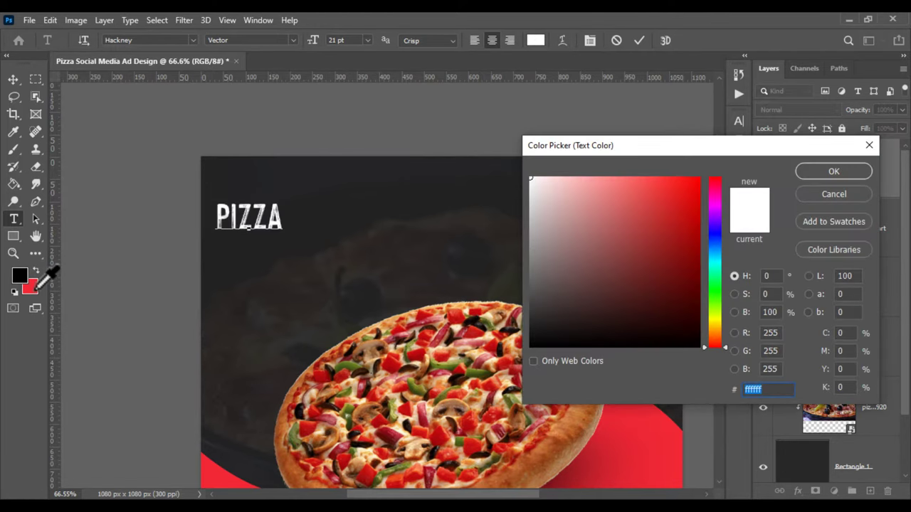
pyautogui.click(35, 287)
pyautogui.click(833, 171)
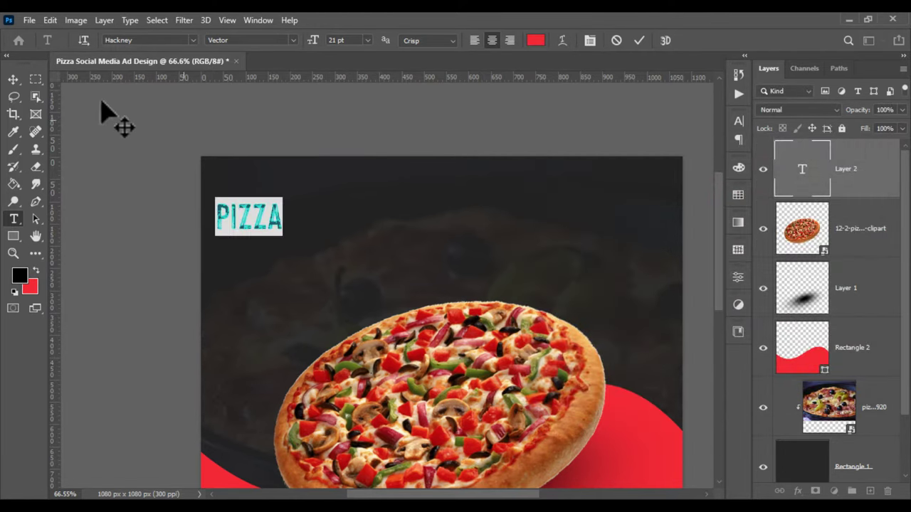
pyautogui.click(13, 79)
# - Scale the PIZZA headline up to about 292%
pyautogui.hotkey('ctrl', 't')
pyautogui.moveTo(283, 217); pyautogui.dragTo(409, 216)
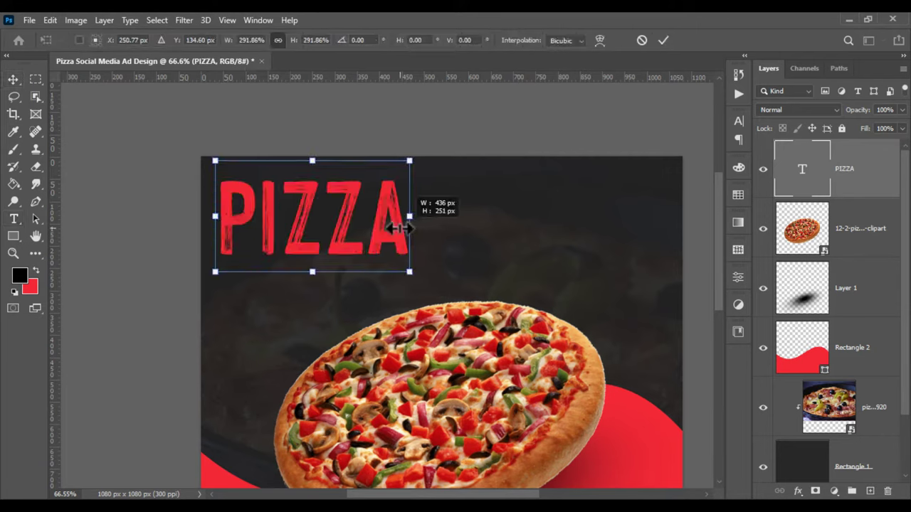
pyautogui.moveTo(409, 228)
pyautogui.mouseDown()
pyautogui.moveTo(388, 226)
pyautogui.moveTo(392, 239)
pyautogui.mouseUp()
pyautogui.press('Return')
pyautogui.scroll(3, 400, 228)
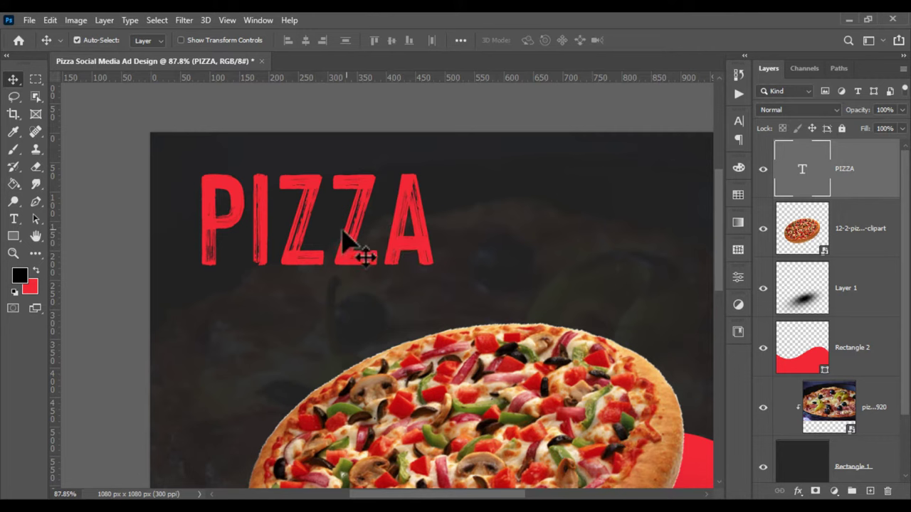
pyautogui.click(13, 219)
# - Add white (#ffffff) DELICIOUS text and place it directly under PIZZA, left-aligned
pyautogui.scroll(2, 274, 346)
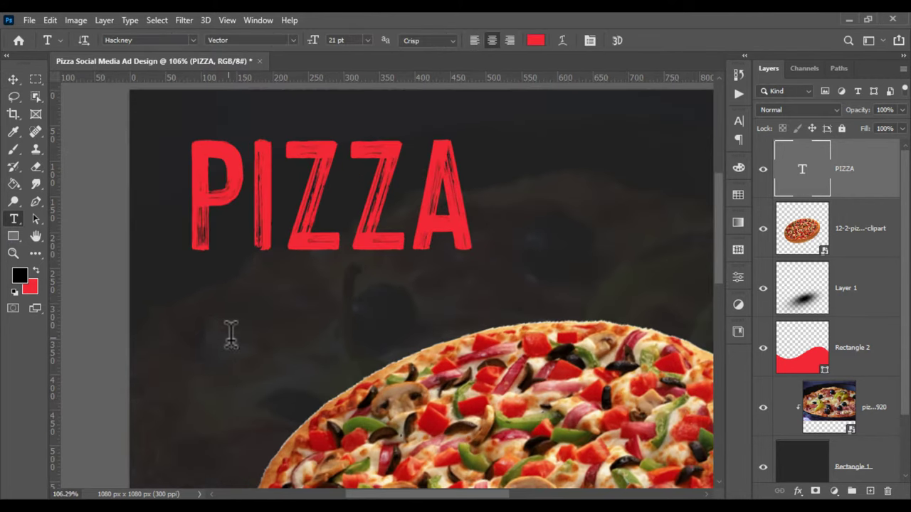
pyautogui.click(244, 336)
pyautogui.write('DE')
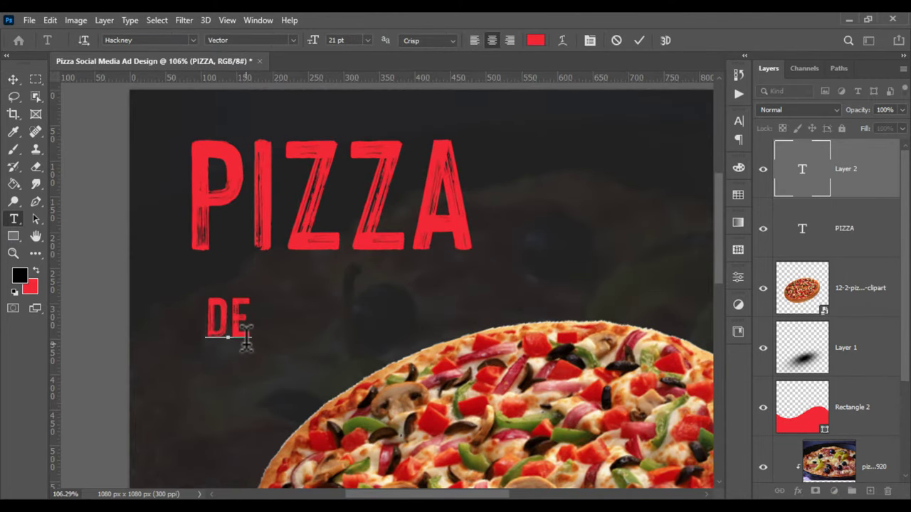
pyautogui.write('LICI')
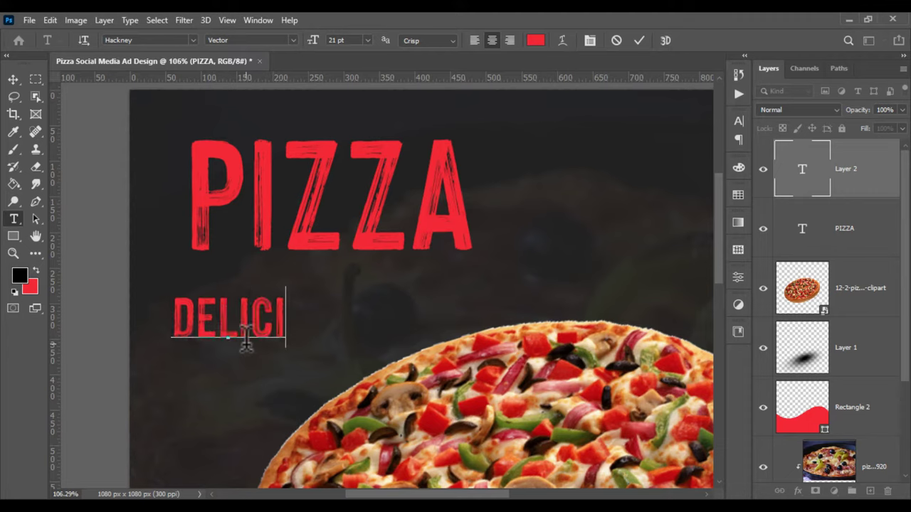
pyautogui.write('OUS')
pyautogui.hotkey('ctrl', 'a')
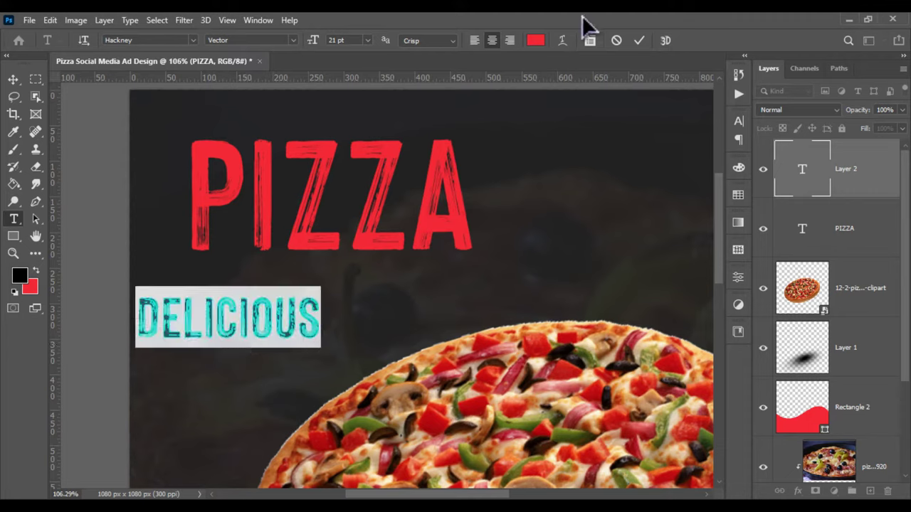
pyautogui.click(535, 40)
pyautogui.write('ffffff')
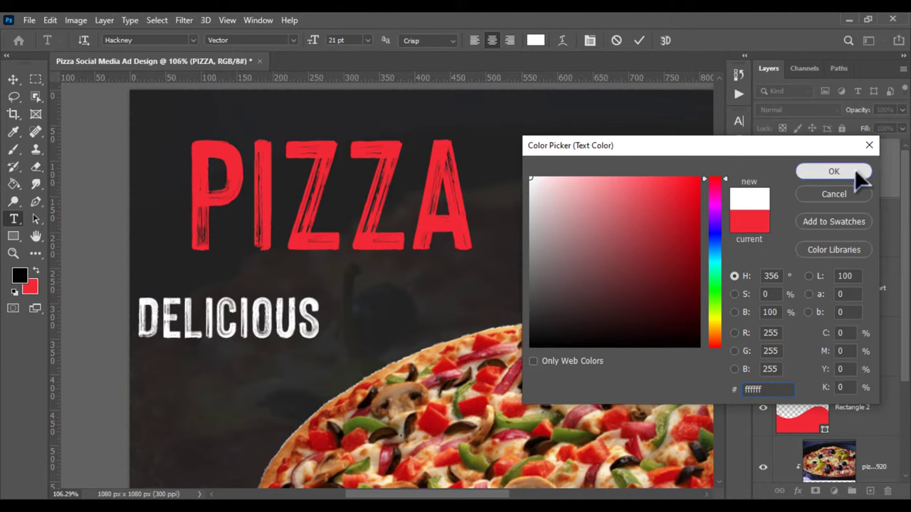
pyautogui.click(833, 171)
pyautogui.click(14, 76)
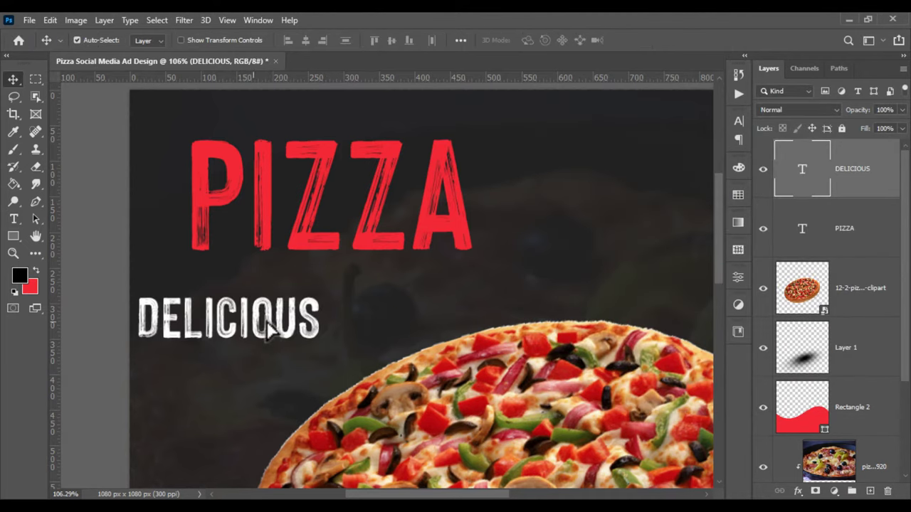
pyautogui.moveTo(268, 324); pyautogui.dragTo(305, 291)
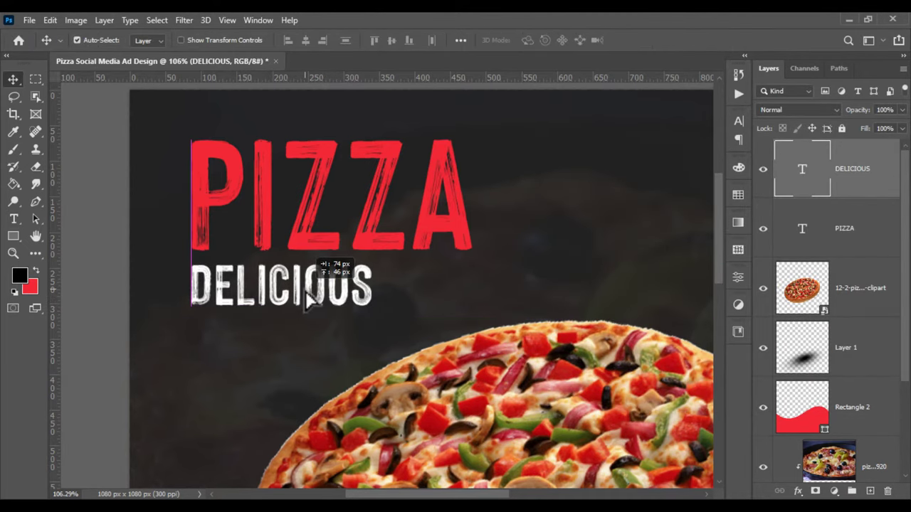
pyautogui.scroll(-5, 463, 307)
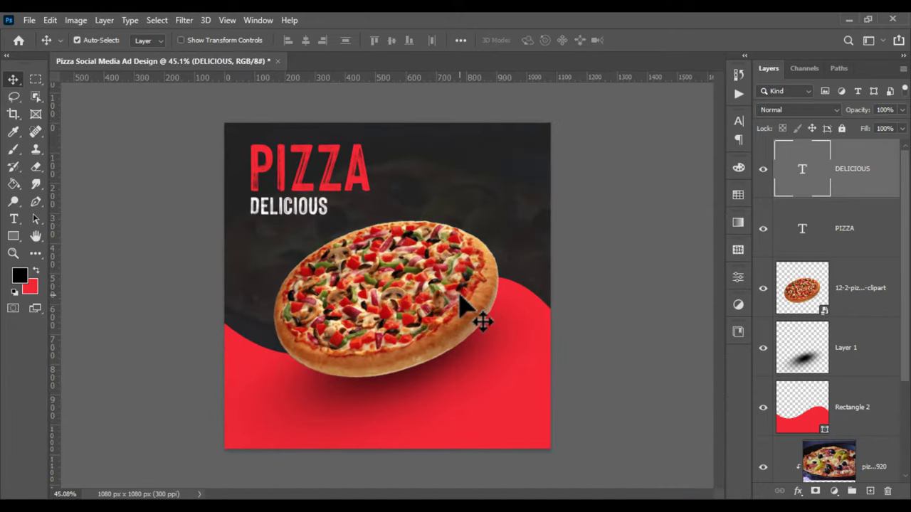
pyautogui.scroll(4, 470, 306)
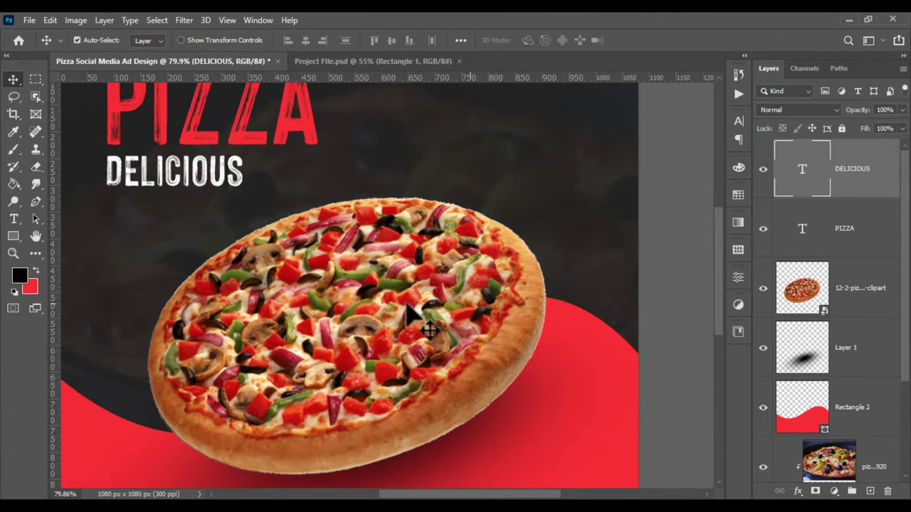
# - Draw a circle at the pizza's upper right filled with the red from the wave
pyautogui.rightClick(20, 238)
pyautogui.click(71, 248)
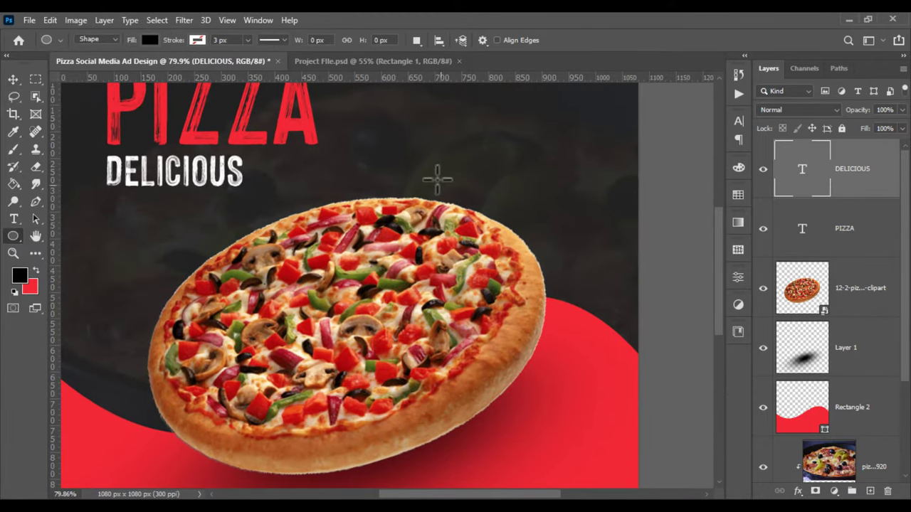
pyautogui.moveTo(436, 179)
pyautogui.mouseDown()
pyautogui.moveTo(572, 284)
pyautogui.moveTo(590, 270)
pyautogui.mouseUp()
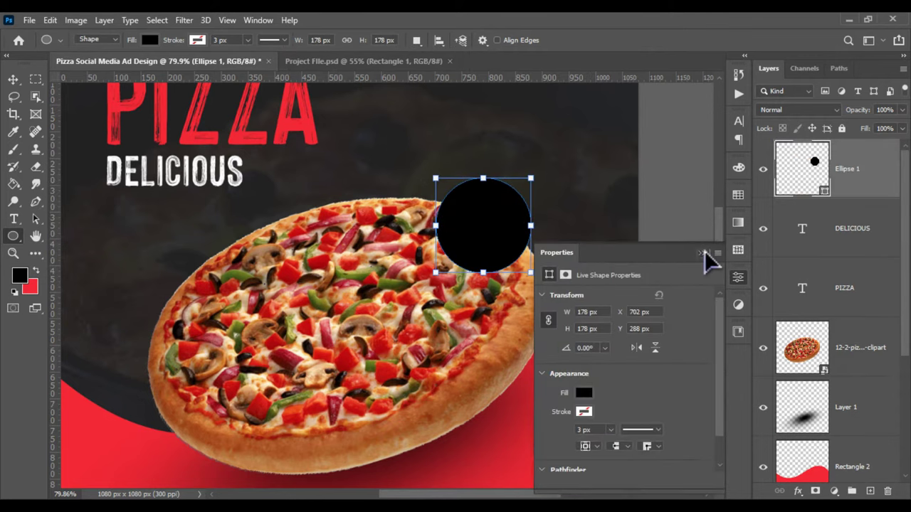
pyautogui.click(703, 252)
pyautogui.doubleClick(797, 183)
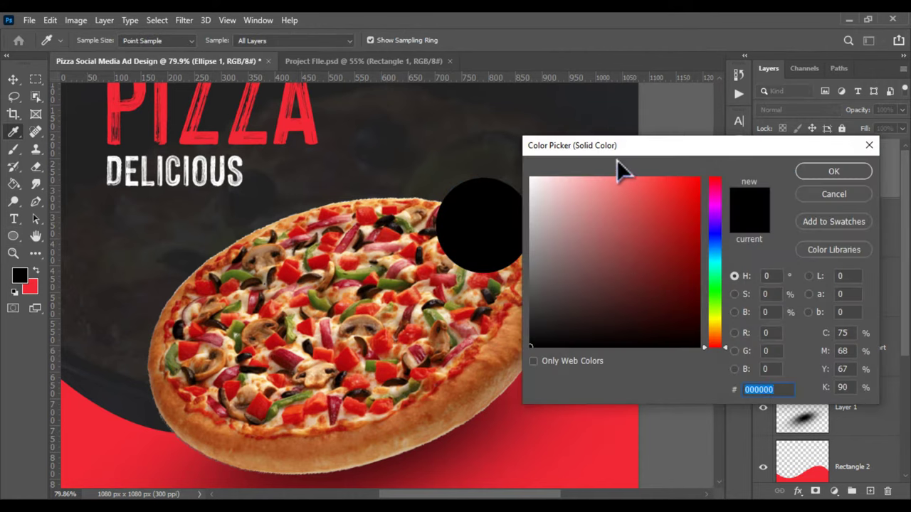
pyautogui.moveTo(630, 151); pyautogui.dragTo(739, 141)
pyautogui.click(616, 363)
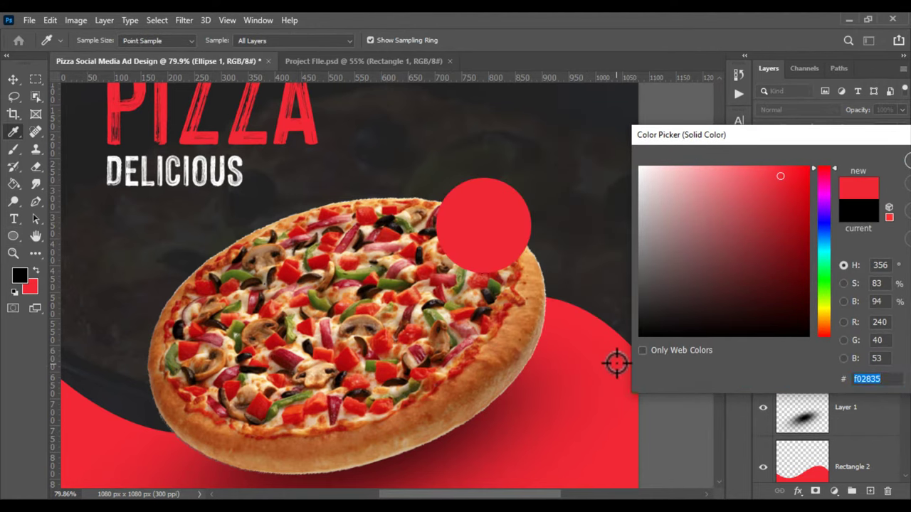
pyautogui.moveTo(873, 145); pyautogui.dragTo(630, 143)
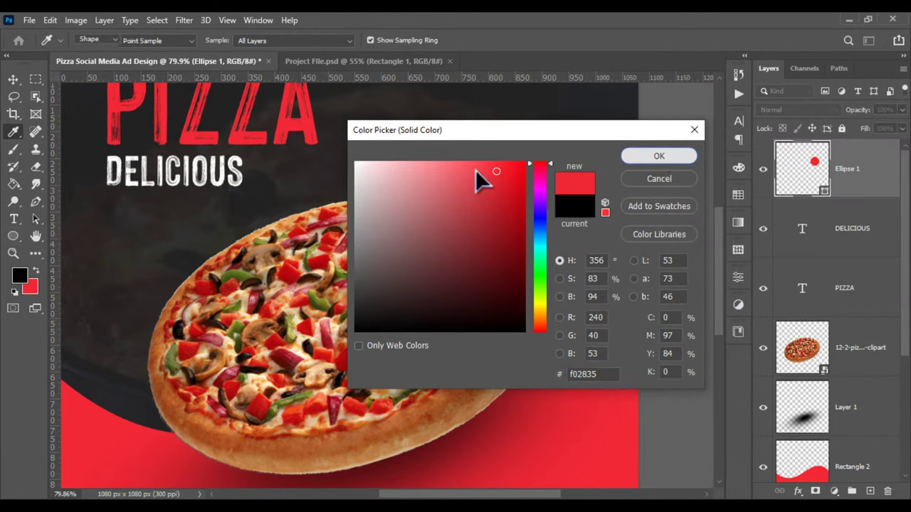
pyautogui.press('Return')
# - Duplicate the circle and give the copy no fill and a dark 232426 outline
pyautogui.rightClick(880, 190)
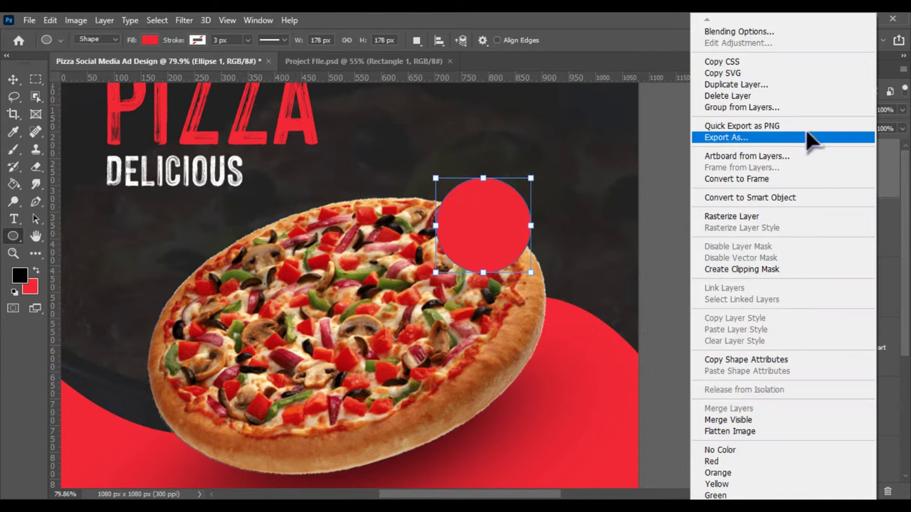
pyautogui.click(744, 85)
pyautogui.click(569, 141)
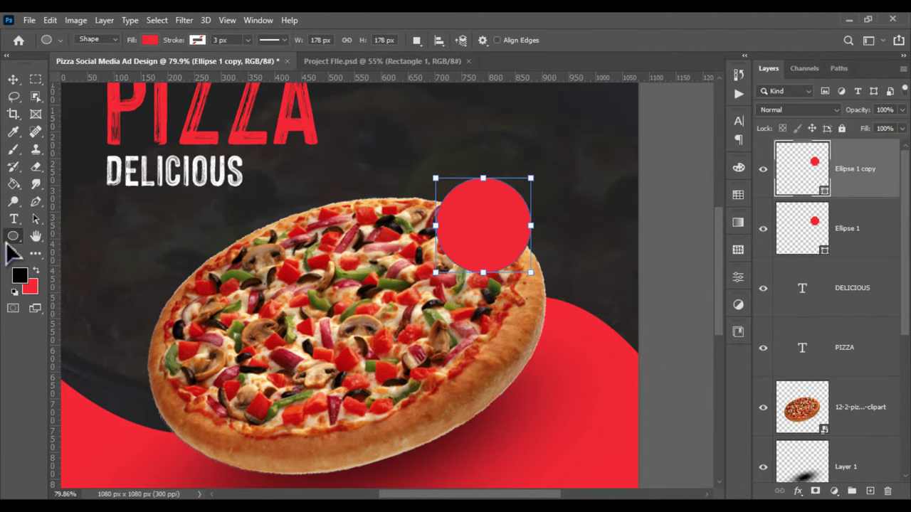
pyautogui.click(150, 40)
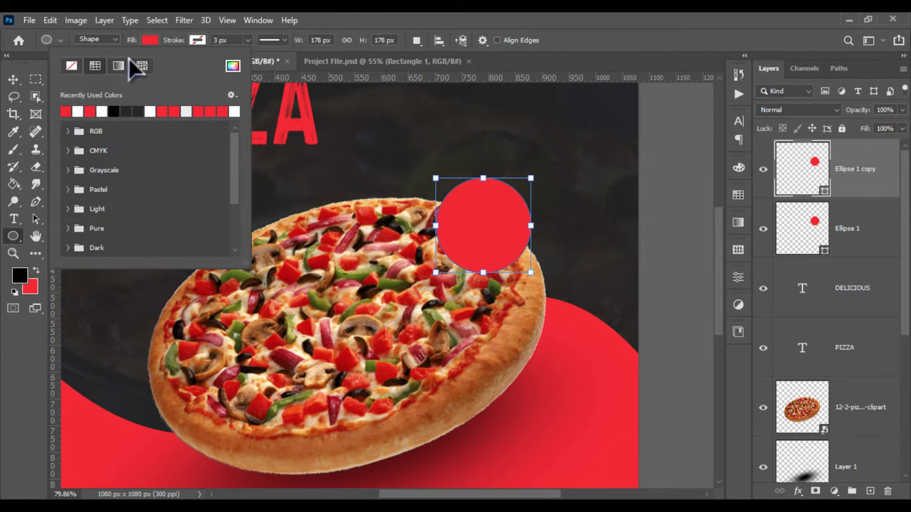
pyautogui.click(71, 65)
pyautogui.click(197, 39)
pyautogui.click(280, 65)
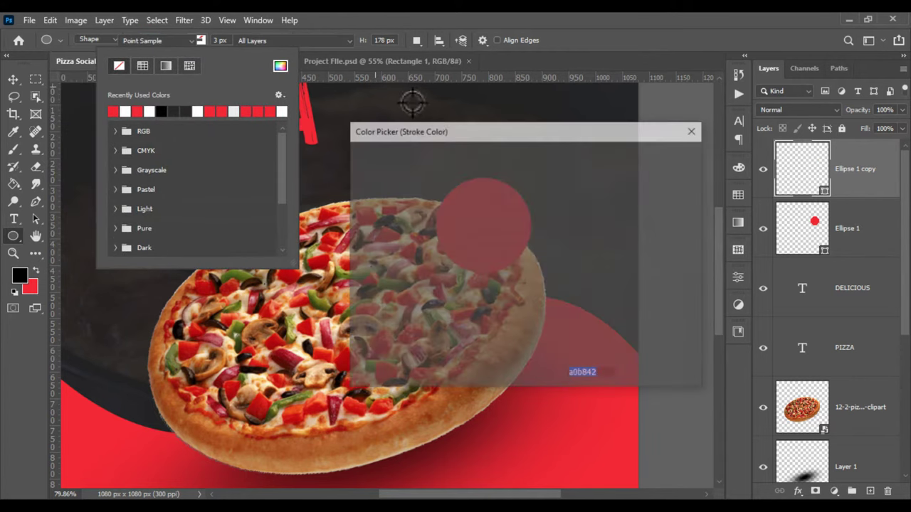
pyautogui.moveTo(589, 133); pyautogui.dragTo(550, 247)
pyautogui.click(602, 116)
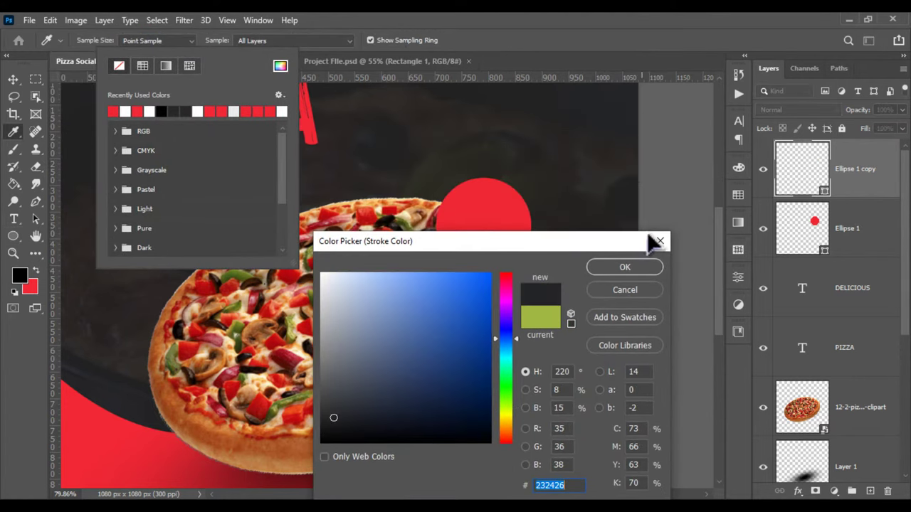
pyautogui.click(626, 271)
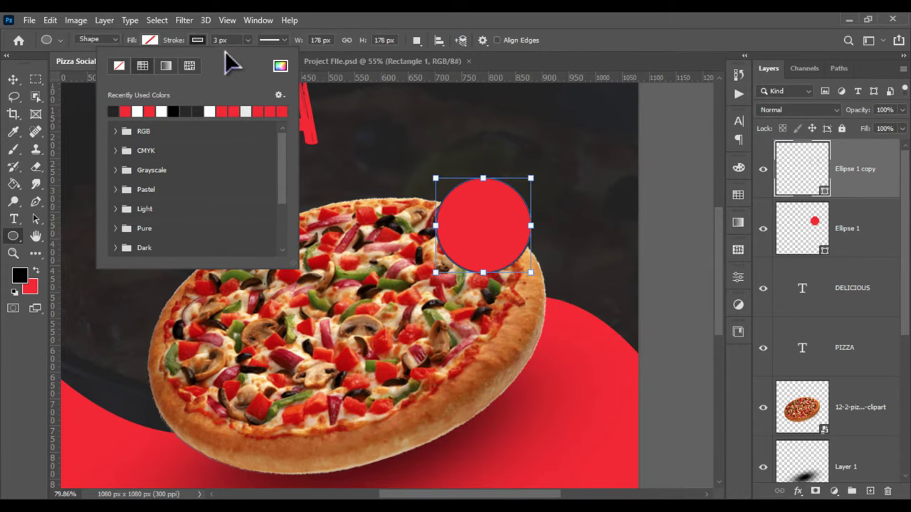
# - Make the copy's outline dashed and shrink the ring to about 161 px inside the circle
pyautogui.click(283, 41)
pyautogui.click(289, 40)
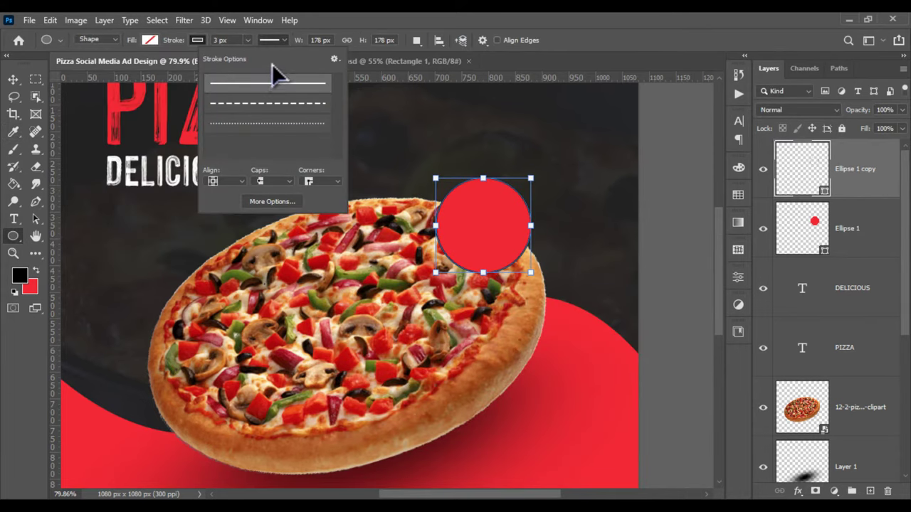
pyautogui.click(267, 103)
pyautogui.scroll(3, 577, 227)
pyautogui.moveTo(517, 152); pyautogui.dragTo(507, 163)
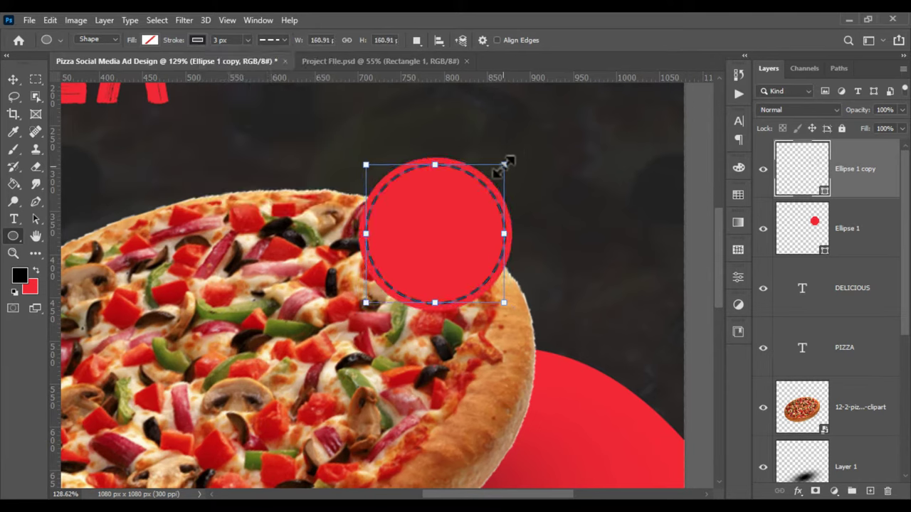
pyautogui.press('Return')
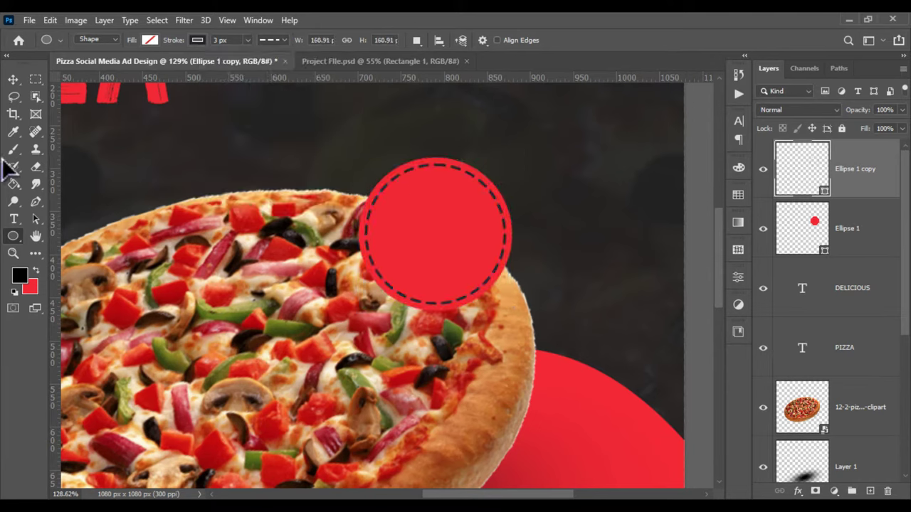
# - Type 50% and move it into the red circle
pyautogui.click(14, 219)
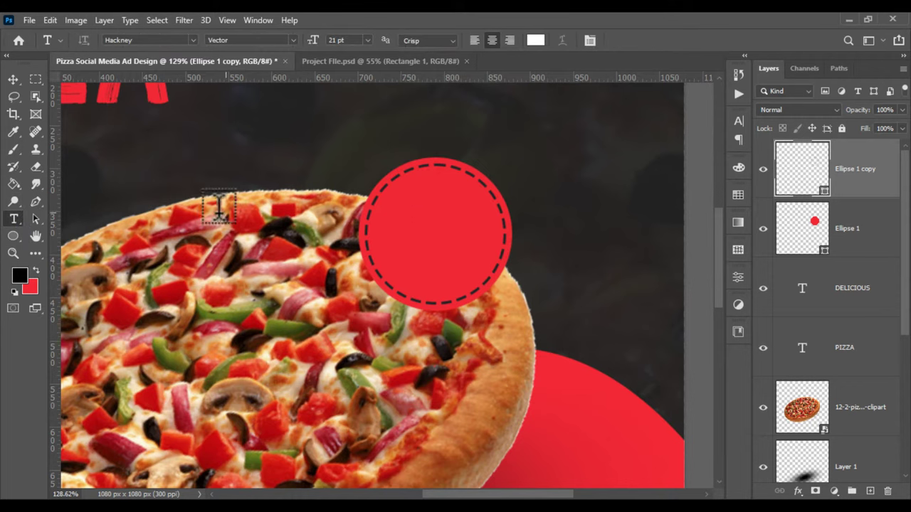
pyautogui.click(195, 226)
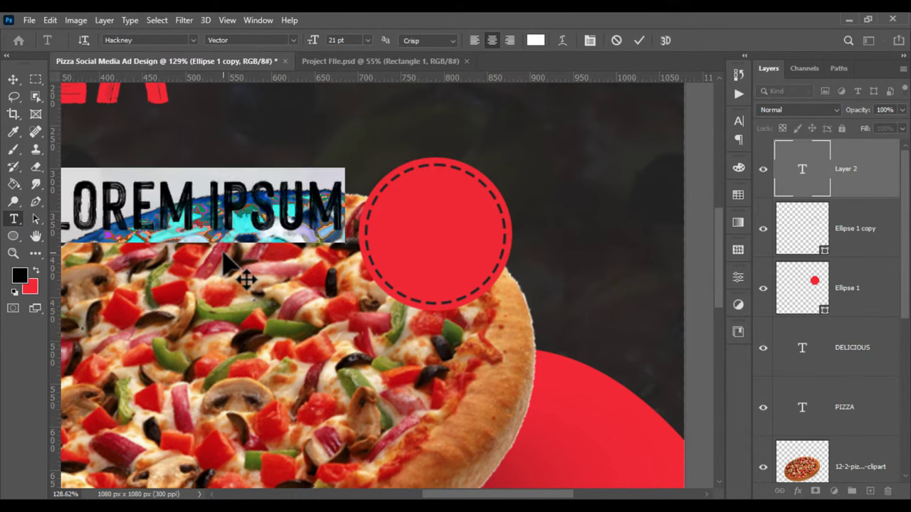
pyautogui.write('50$')
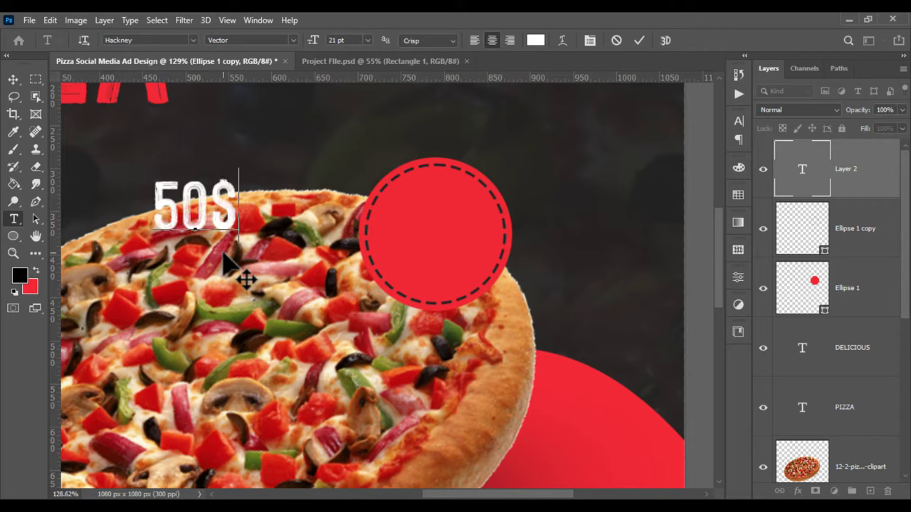
pyautogui.press('BackSpace')
pyautogui.write('%')
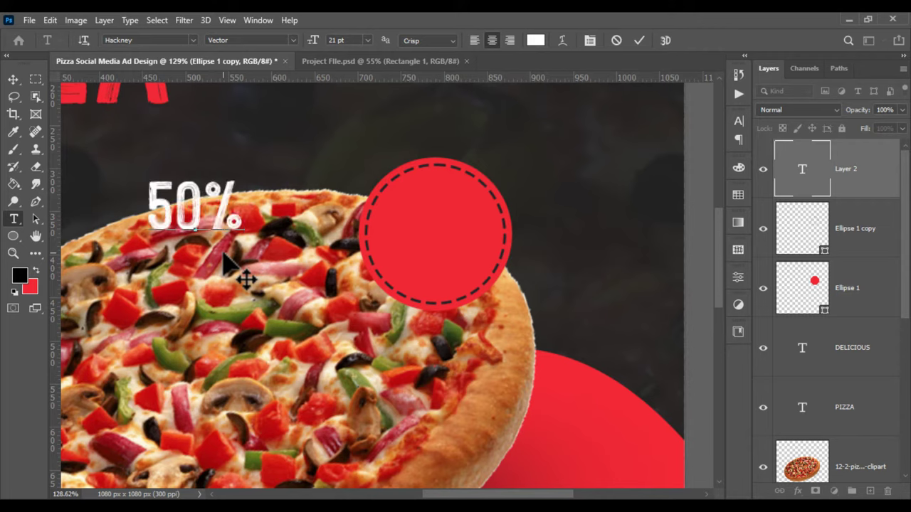
pyautogui.hotkey('ctrl', 'a')
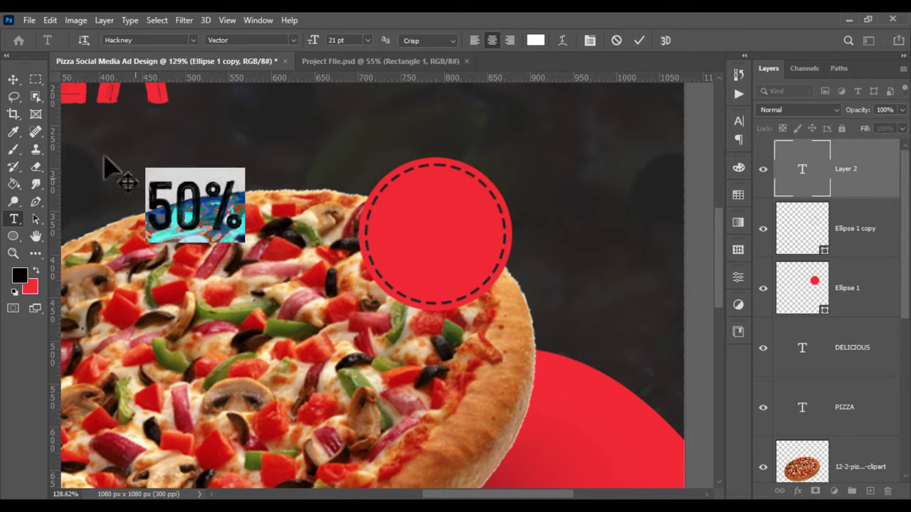
pyautogui.click(34, 99)
pyautogui.click(13, 79)
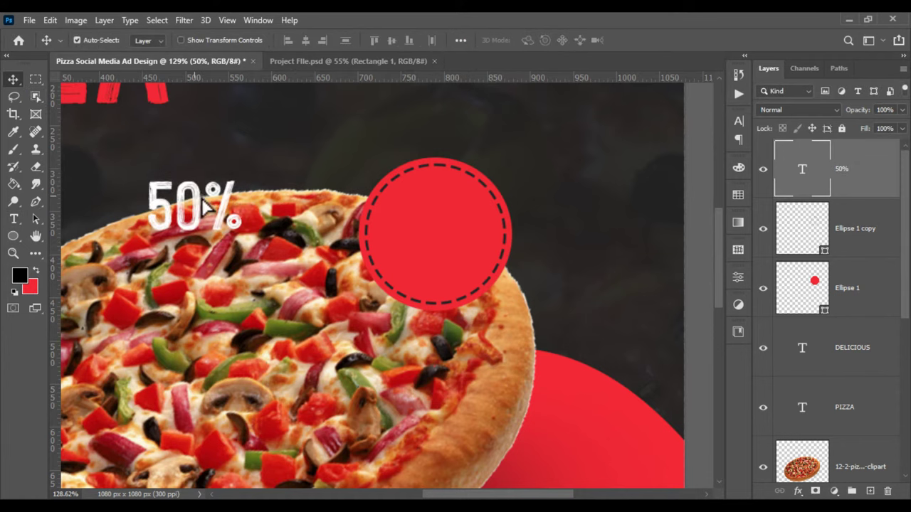
pyautogui.moveTo(192, 195)
pyautogui.mouseDown()
pyautogui.moveTo(452, 222)
pyautogui.moveTo(431, 217)
pyautogui.mouseUp()
# - Add OFF text scaled to about 53%, centred beneath 50% in the circle
pyautogui.scroll(3, 488, 254)
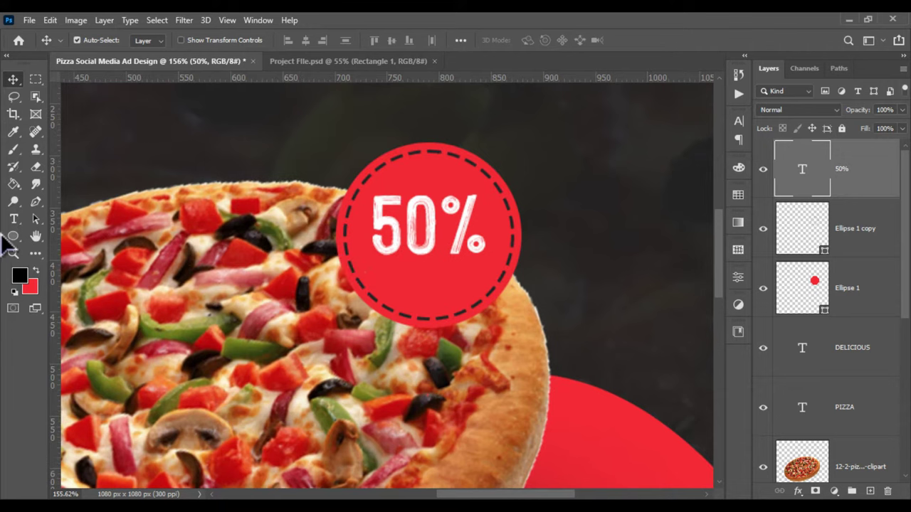
pyautogui.click(14, 219)
pyautogui.scroll(2, 417, 278)
pyautogui.click(417, 281)
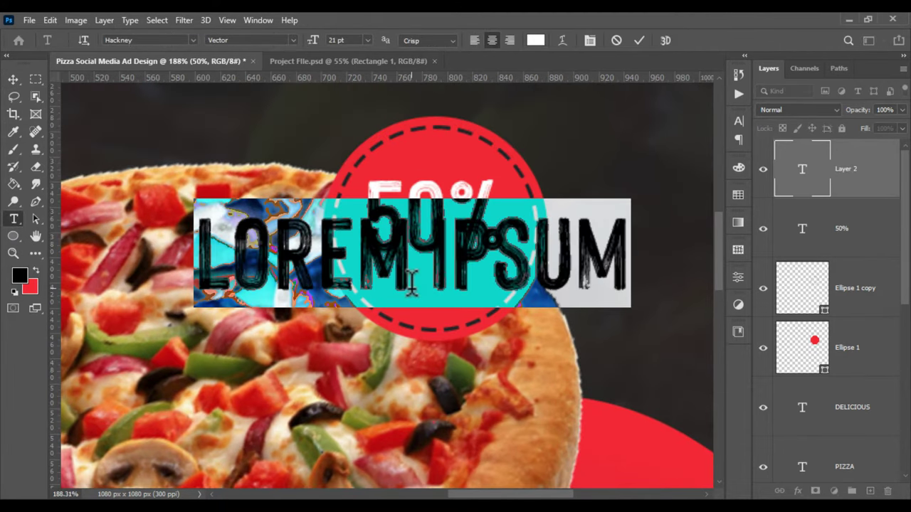
pyautogui.write('OFF')
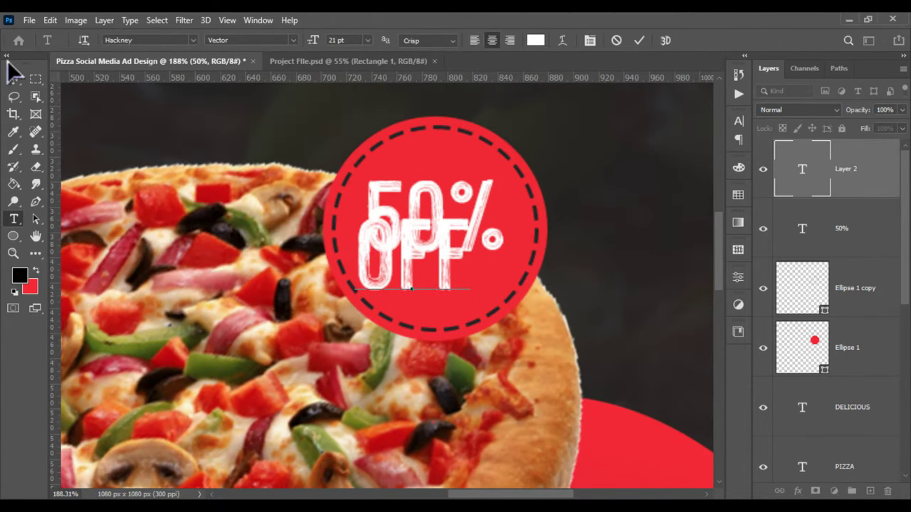
pyautogui.click(13, 76)
pyautogui.hotkey('ctrl', 't')
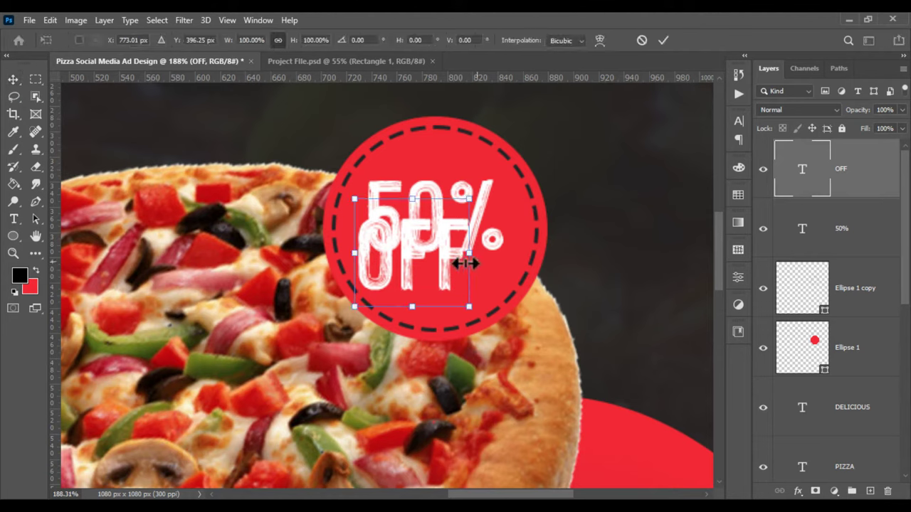
pyautogui.moveTo(464, 263)
pyautogui.mouseDown()
pyautogui.moveTo(417, 261)
pyautogui.moveTo(409, 273)
pyautogui.moveTo(448, 296)
pyautogui.mouseUp()
pyautogui.moveTo(456, 302); pyautogui.dragTo(456, 301)
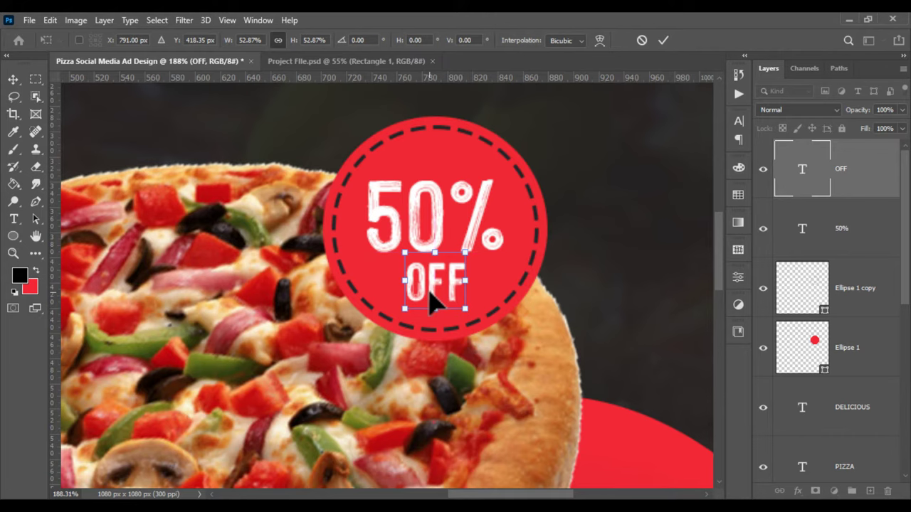
pyautogui.press('Return')
# - Shift the 50% and OFF text layers up slightly together
pyautogui.keyDown('shift'); pyautogui.click(757, 228); pyautogui.keyUp('shift')
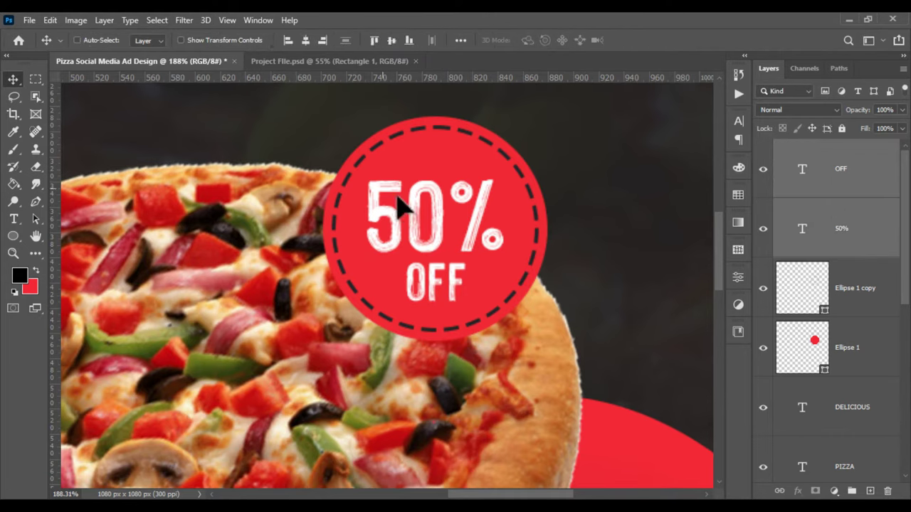
pyautogui.hotkey('ctrl', 't')
pyautogui.moveTo(443, 228); pyautogui.dragTo(441, 220)
pyautogui.press('Return')
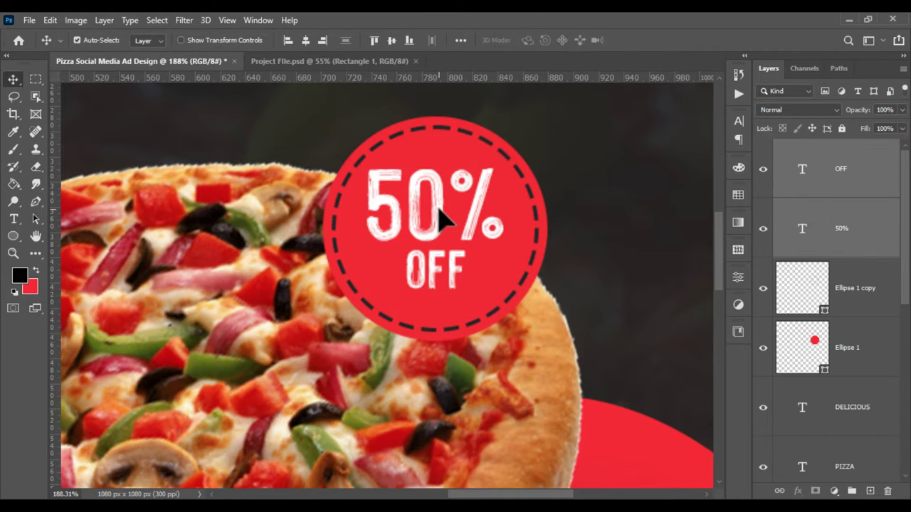
pyautogui.scroll(-6, 494, 266)
pyautogui.scroll(-3, 515, 308)
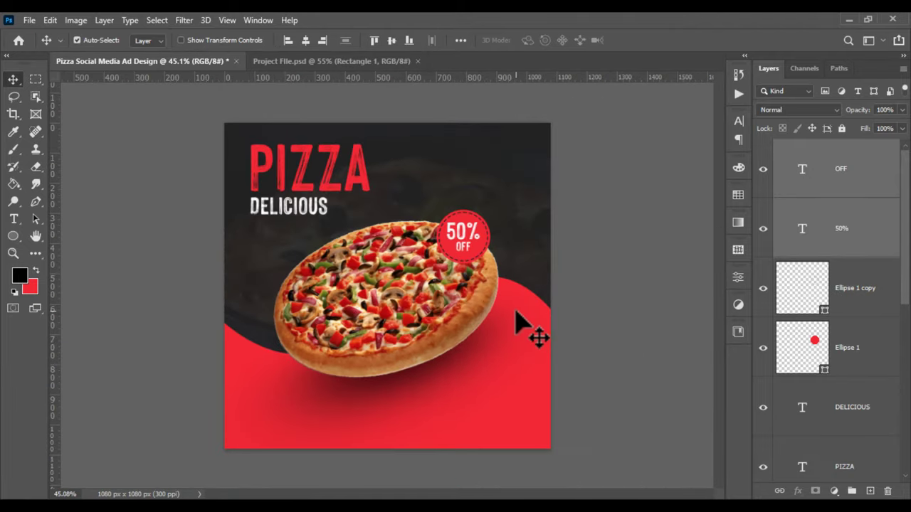
pyautogui.scroll(2, 517, 318)
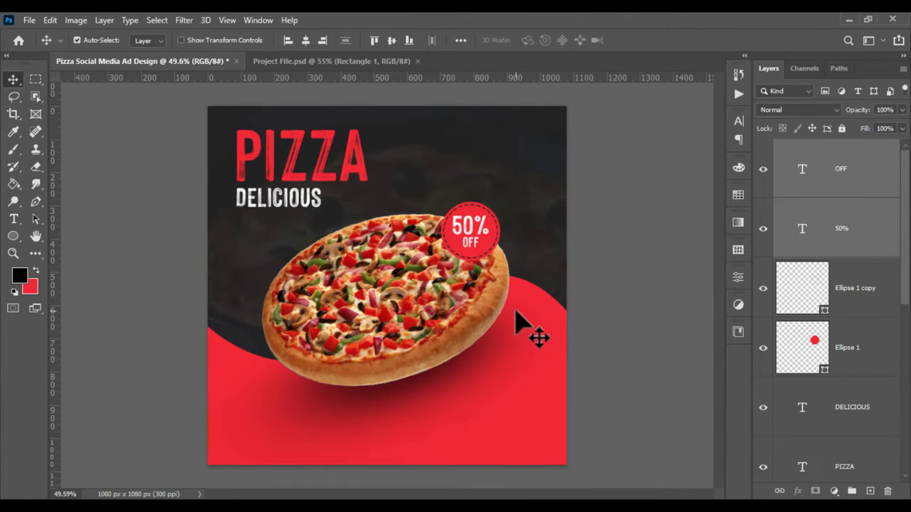
# - Give the red circle a drop shadow: 0 px distance, 27 px size, 44% opacity
pyautogui.rightClick(839, 353)
pyautogui.click(706, 31)
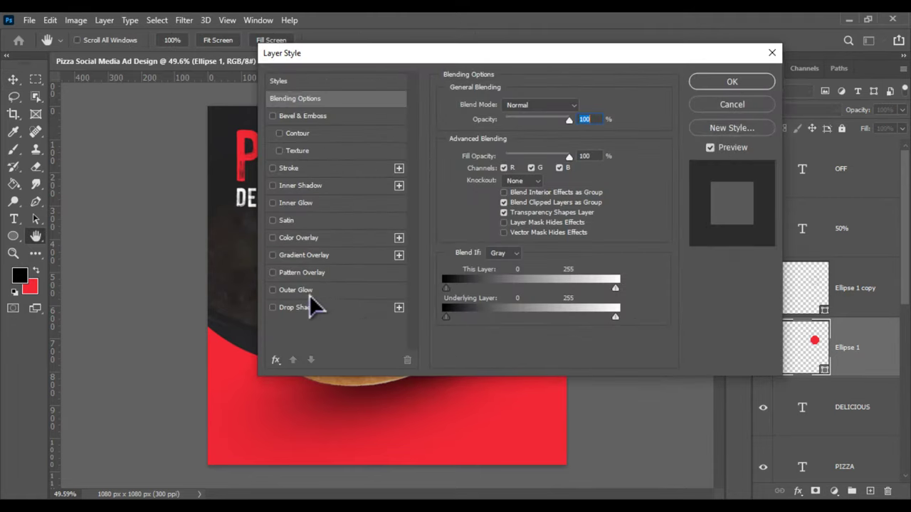
pyautogui.click(299, 307)
pyautogui.moveTo(573, 52); pyautogui.dragTo(861, 40)
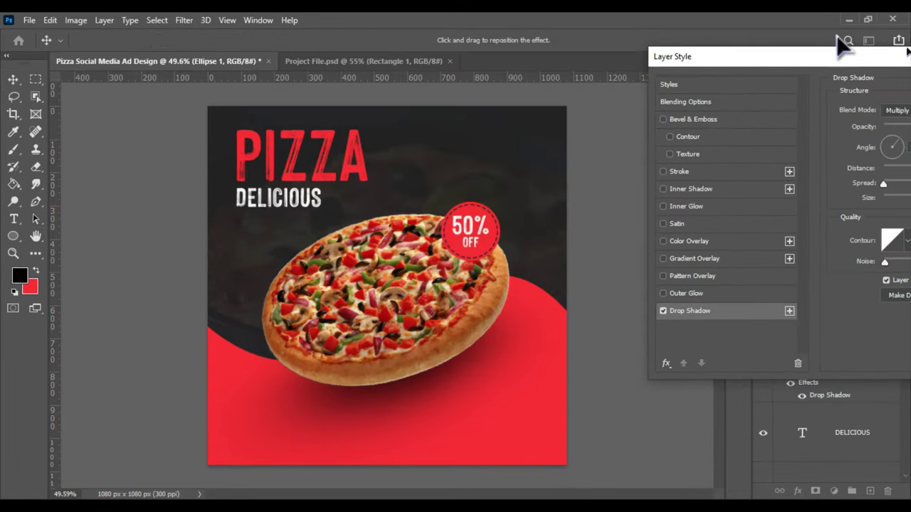
pyautogui.moveTo(842, 153); pyautogui.dragTo(751, 164)
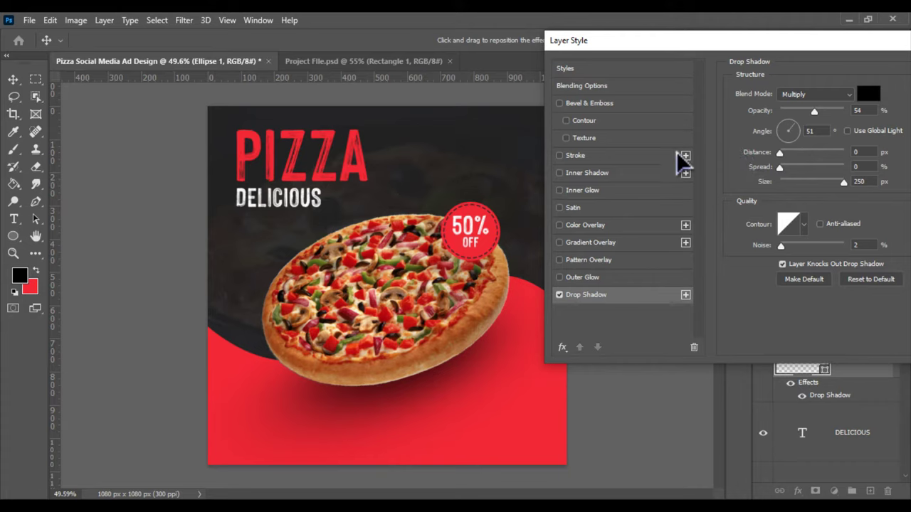
pyautogui.moveTo(845, 183)
pyautogui.mouseDown()
pyautogui.moveTo(769, 187)
pyautogui.moveTo(787, 187)
pyautogui.mouseUp()
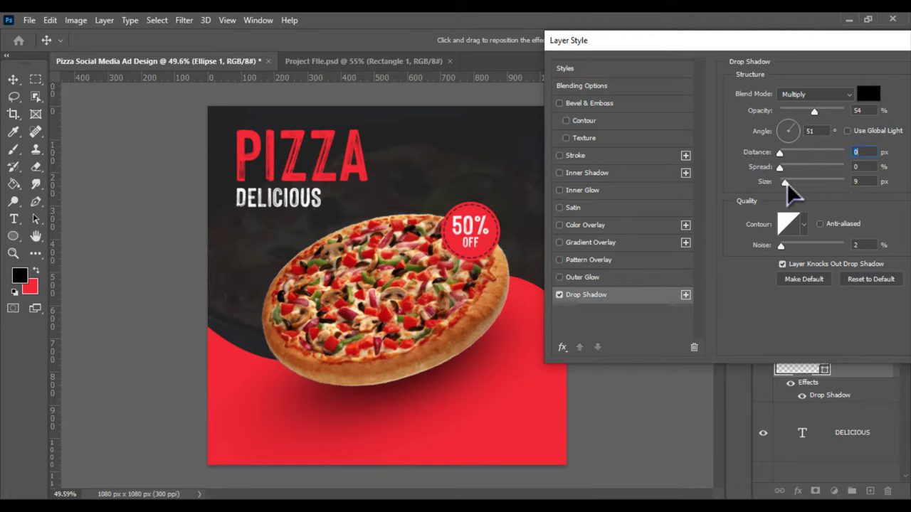
pyautogui.click(791, 184)
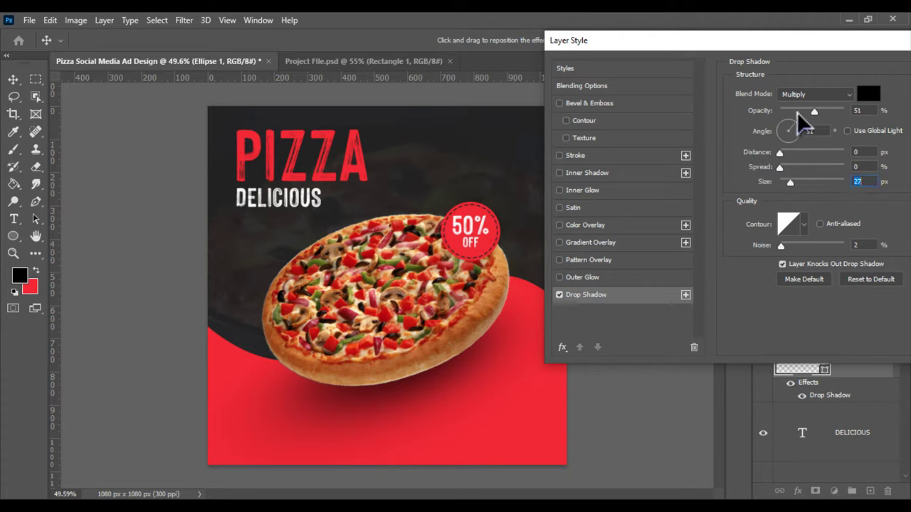
pyautogui.moveTo(811, 113); pyautogui.dragTo(799, 114)
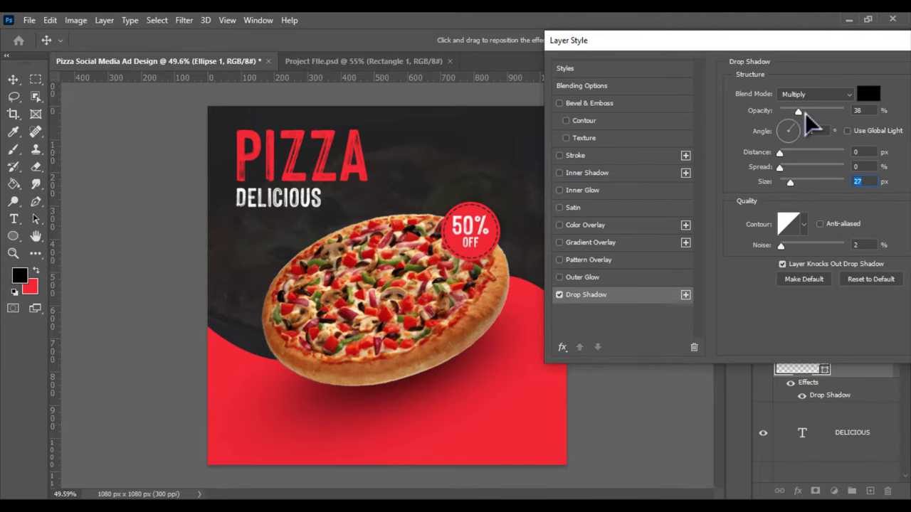
pyautogui.moveTo(708, 42); pyautogui.dragTo(450, 42)
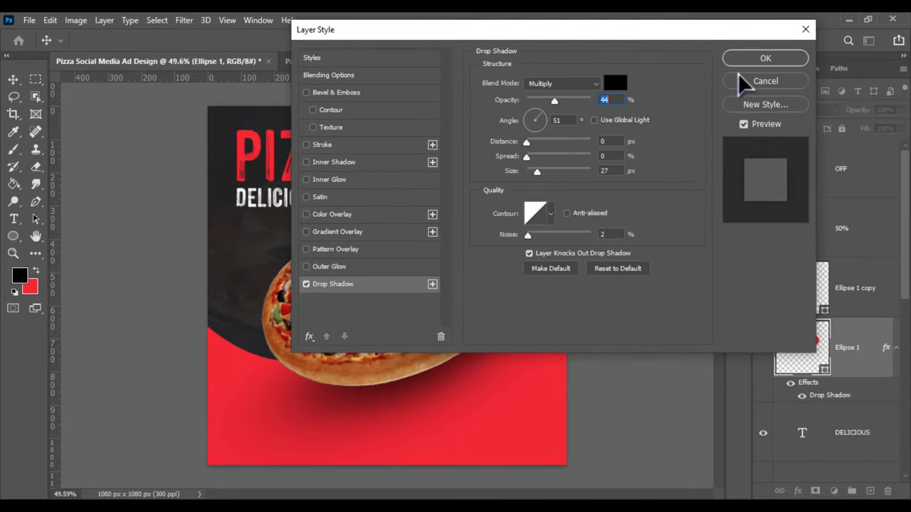
pyautogui.press('Return')
pyautogui.scroll(1, 398, 214)
pyautogui.scroll(-1, 403, 135)
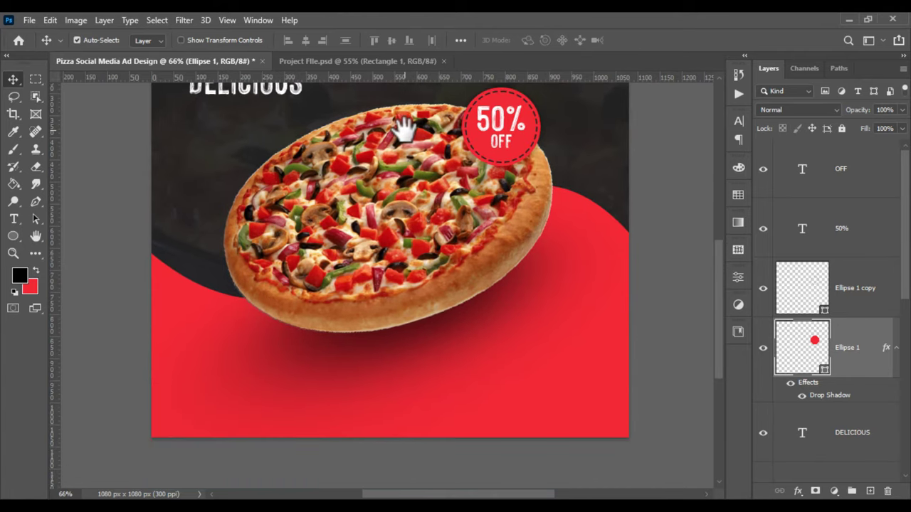
# - Group the four badge layers and name the group '50% Off'
pyautogui.keyDown('shift'); pyautogui.click(844, 191); pyautogui.keyUp('shift')
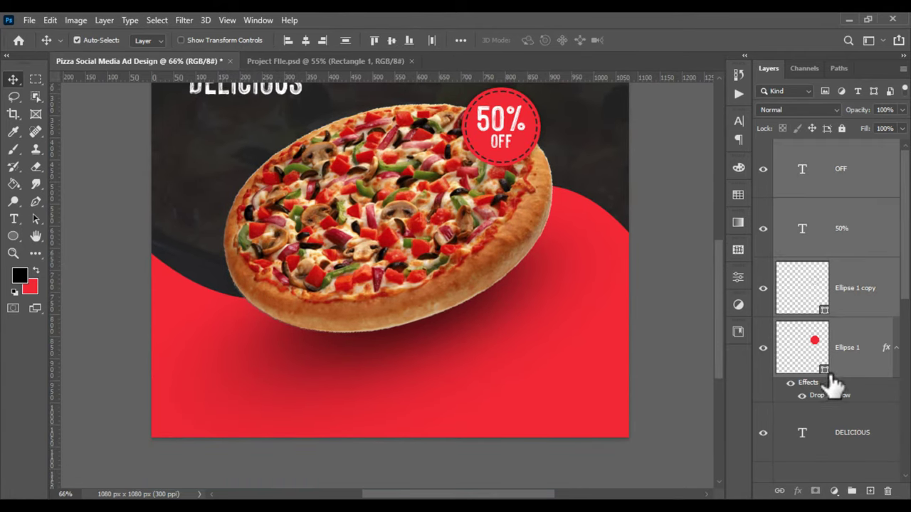
pyautogui.hotkey('ctrl', 'g')
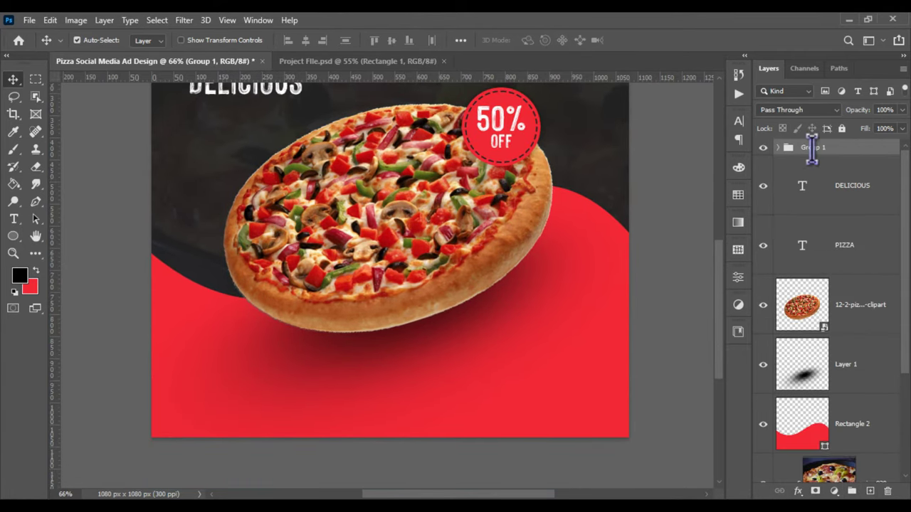
pyautogui.doubleClick(811, 147)
pyautogui.write('ff')
pyautogui.press('Return')
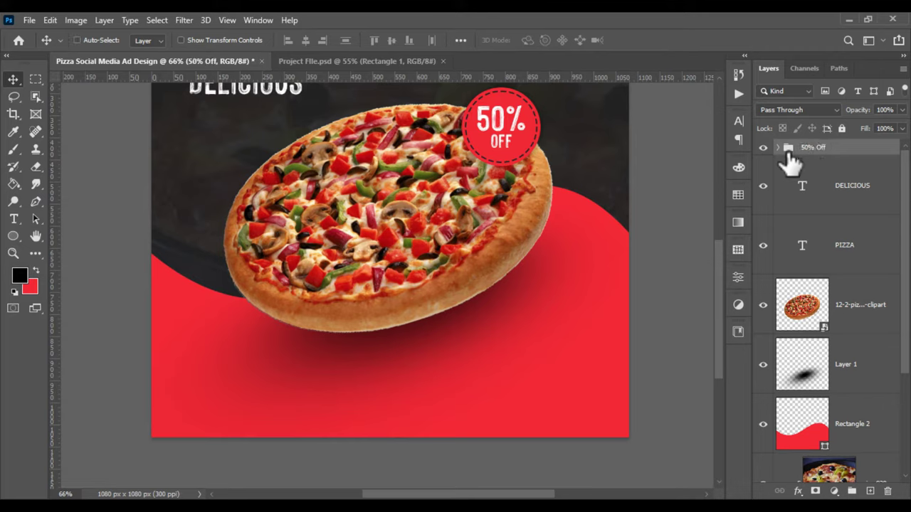
# - Move the '50% Off' badge group onto the pizza's upper-right edge
pyautogui.hotkey('ctrl', 't')
pyautogui.hotkey('ctrl', '0')
pyautogui.moveTo(496, 221); pyautogui.dragTo(499, 241)
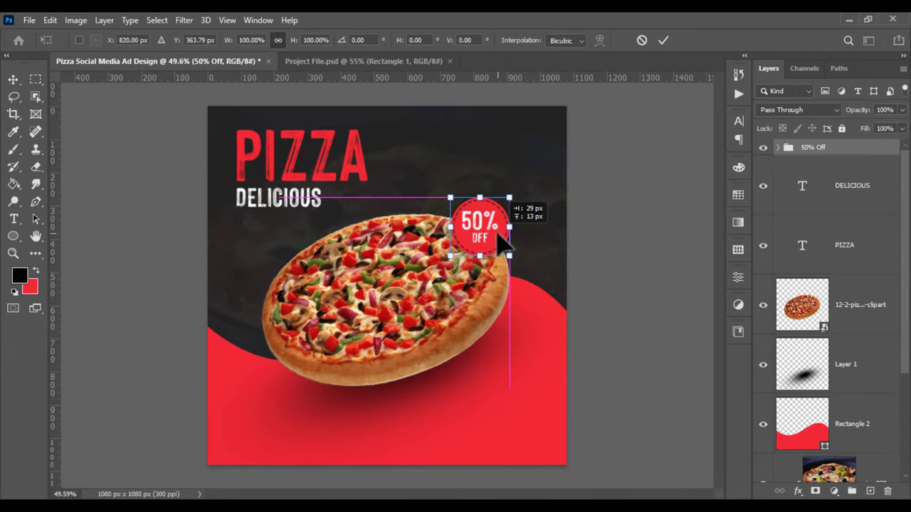
pyautogui.press('Return')
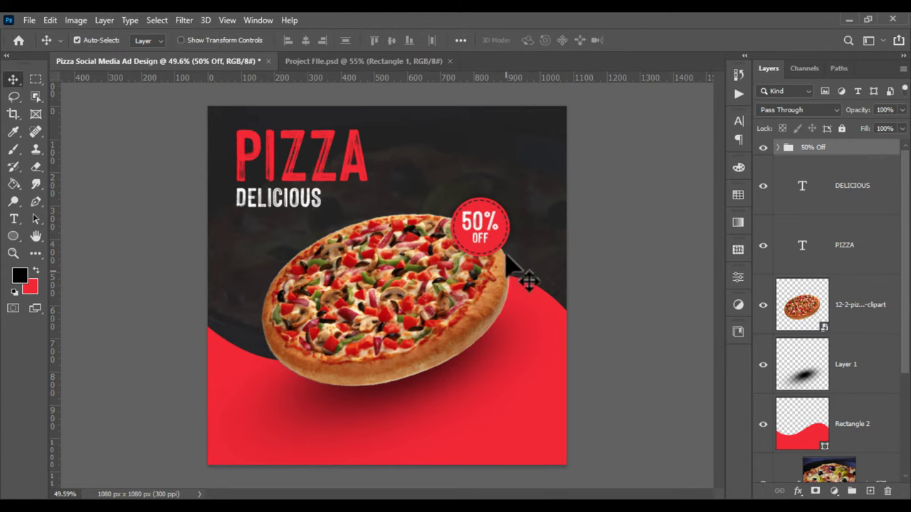
pyautogui.keyDown('alt'); pyautogui.scroll(1, 484, 290); pyautogui.keyUp('alt')
pyautogui.scroll(-2, 488, 235)
pyautogui.scroll(-1, 488, 227)
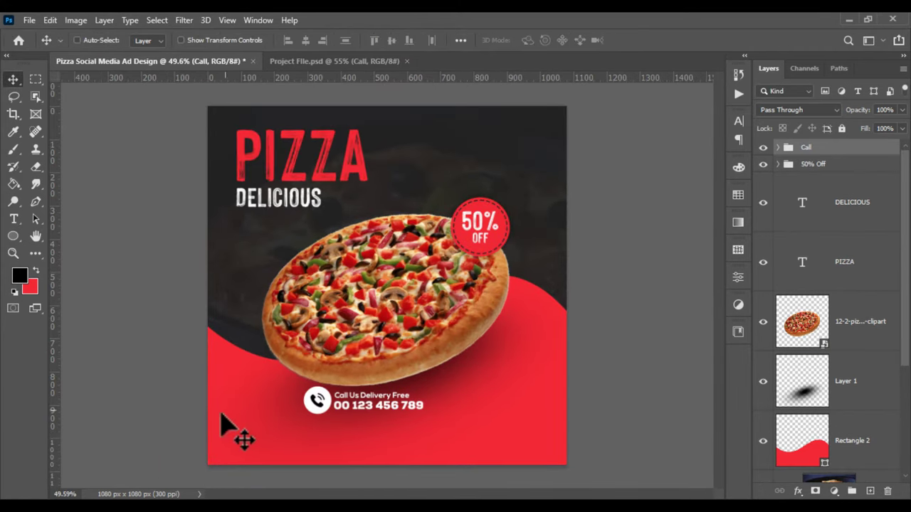
# - Move the Call Us Delivery Free info group to the bottom-left corner
pyautogui.hotkey('ctrl', 't')
pyautogui.keyDown('alt'); pyautogui.scroll(2, 346, 433); pyautogui.keyUp('alt')
pyautogui.moveTo(346, 433)
pyautogui.mouseDown()
pyautogui.moveTo(459, 316)
pyautogui.moveTo(381, 362)
pyautogui.mouseUp()
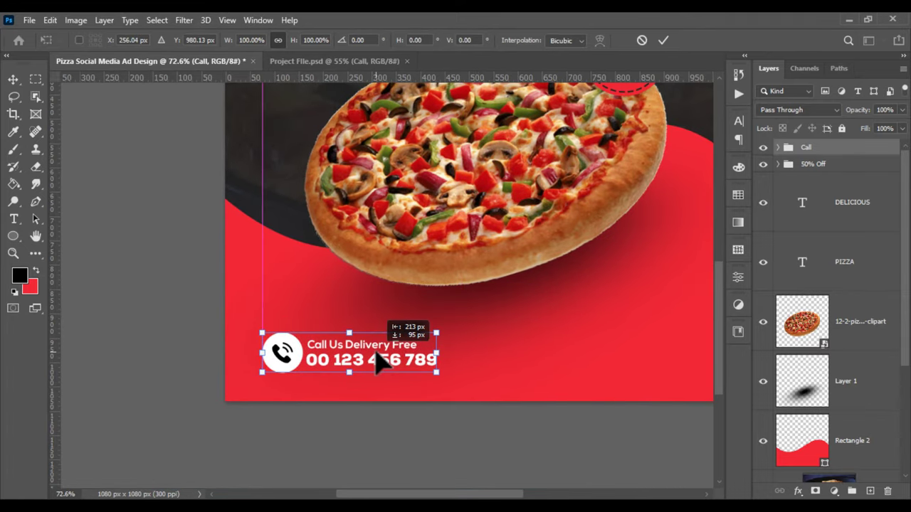
pyautogui.press('Return')
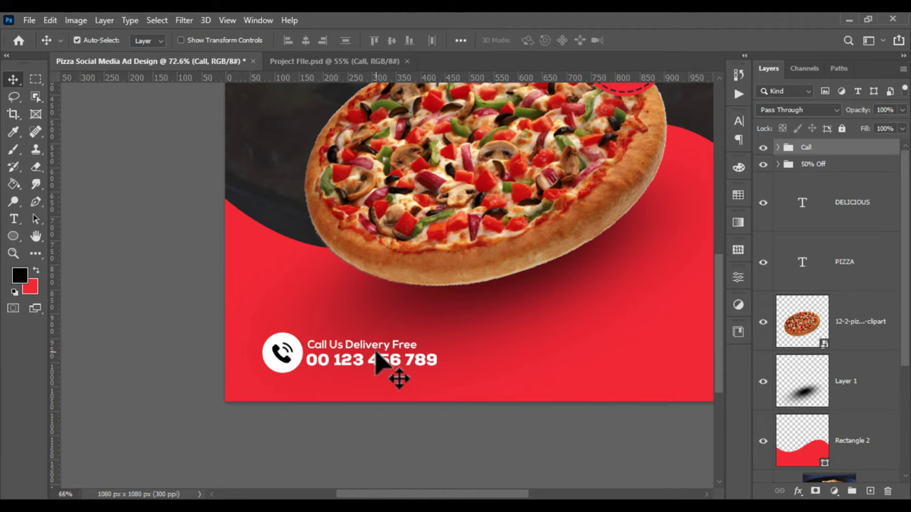
pyautogui.hotkey('ctrl', '0')
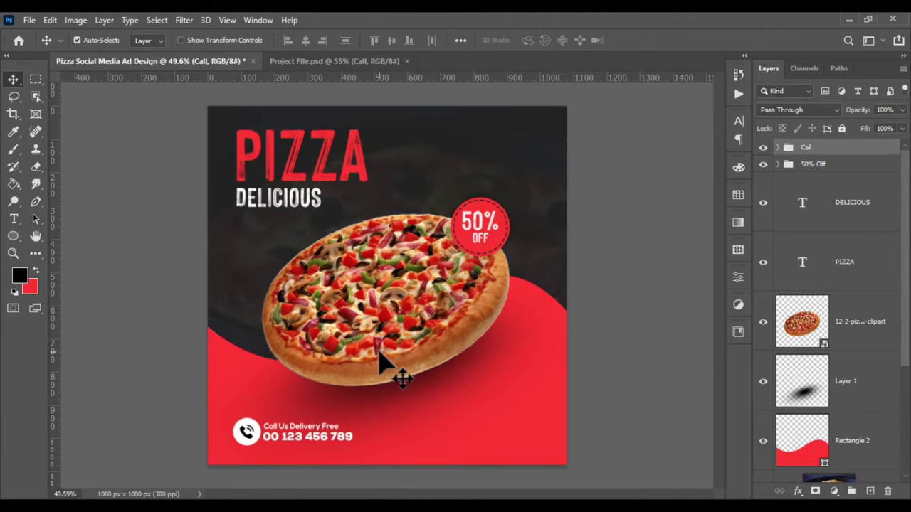
# - Paste the Order Now! button group and place it at bottom right, level with the call line
pyautogui.hotkey('ctrl', 'v')
pyautogui.hotkey('ctrl', 't')
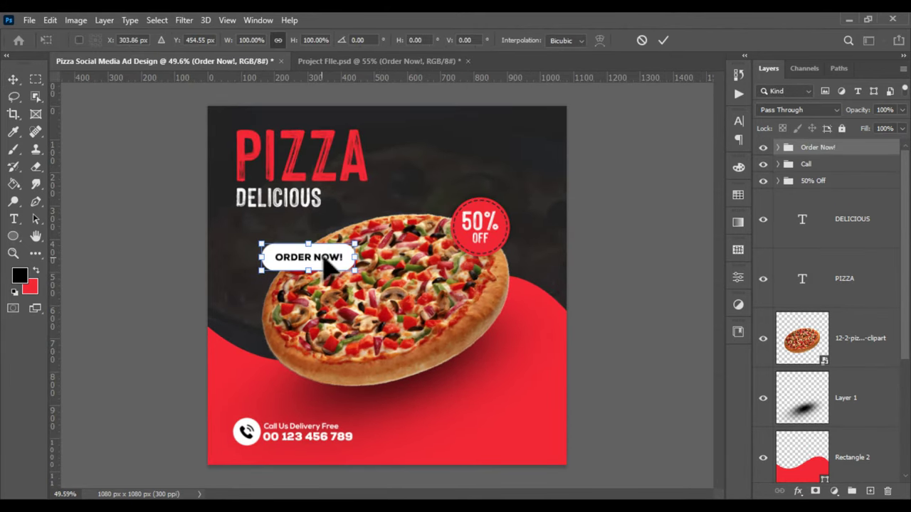
pyautogui.moveTo(326, 266); pyautogui.dragTo(508, 443)
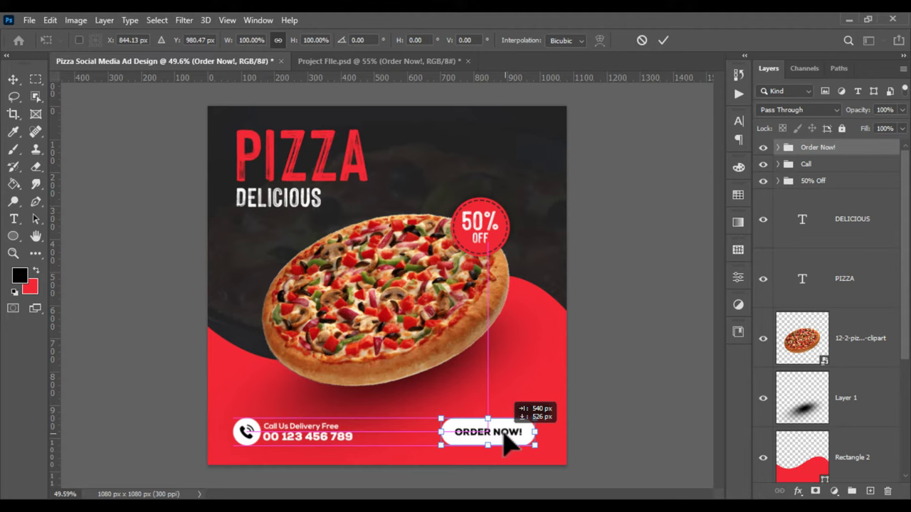
pyautogui.press('Return')
pyautogui.scroll(2, 488, 411)
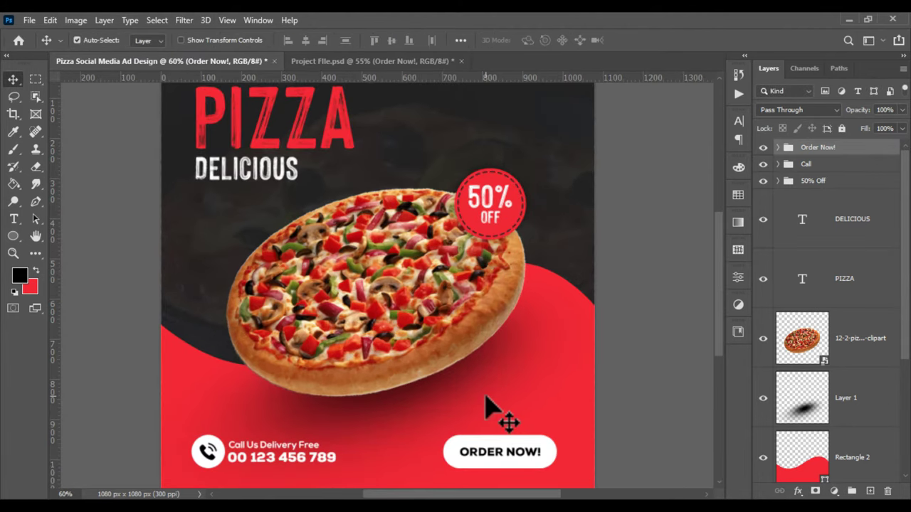
pyautogui.moveTo(486, 397); pyautogui.dragTo(484, 367)
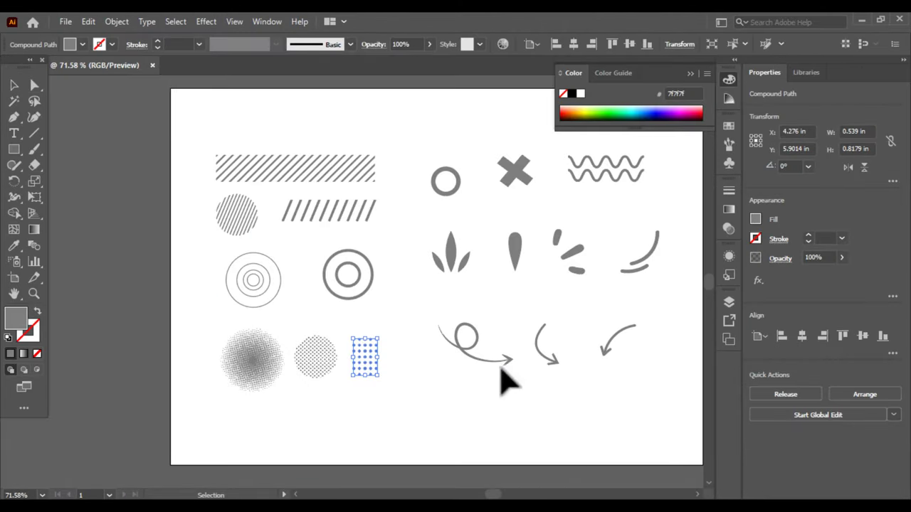
# - Copy the down-left curved arrow in Illustrator
pyautogui.click(626, 333)
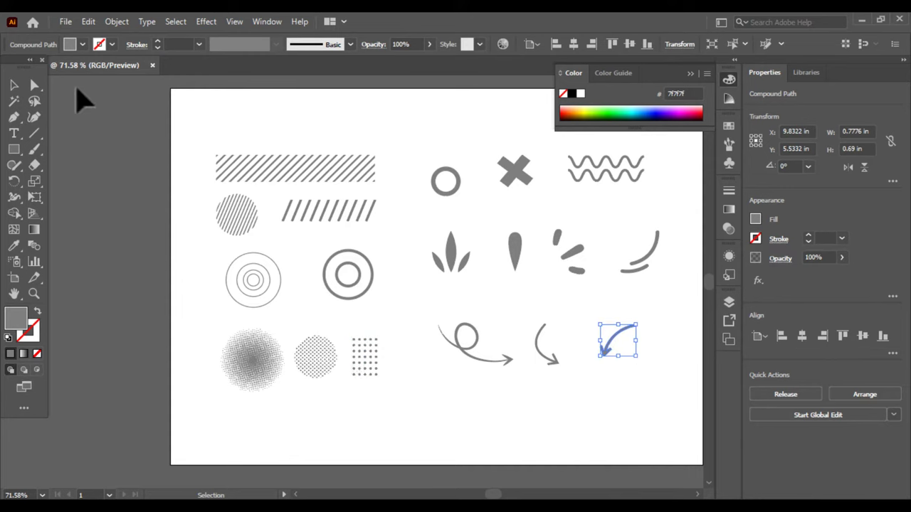
pyautogui.click(87, 21)
pyautogui.click(106, 86)
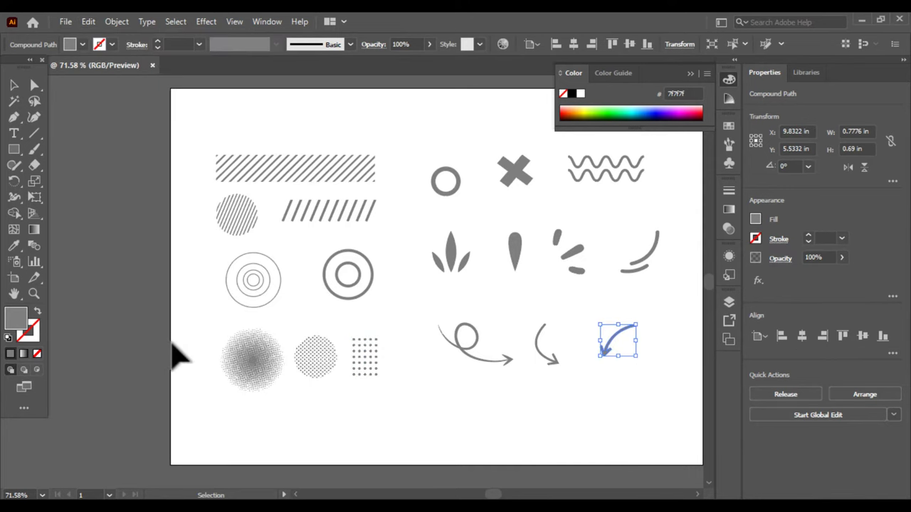
pyautogui.hotkey('alt', 'Tab')
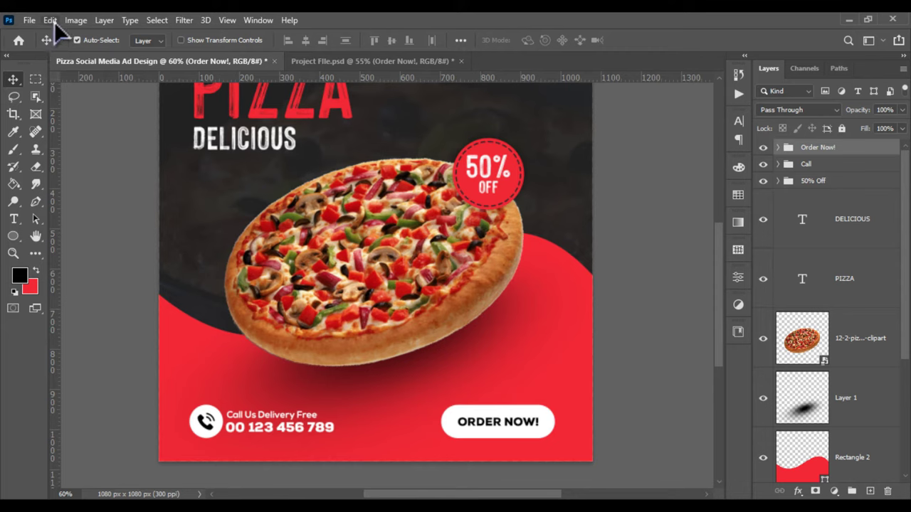
# - Paste the copied curved arrow into the design as a shape layer
pyautogui.click(51, 20)
pyautogui.click(78, 136)
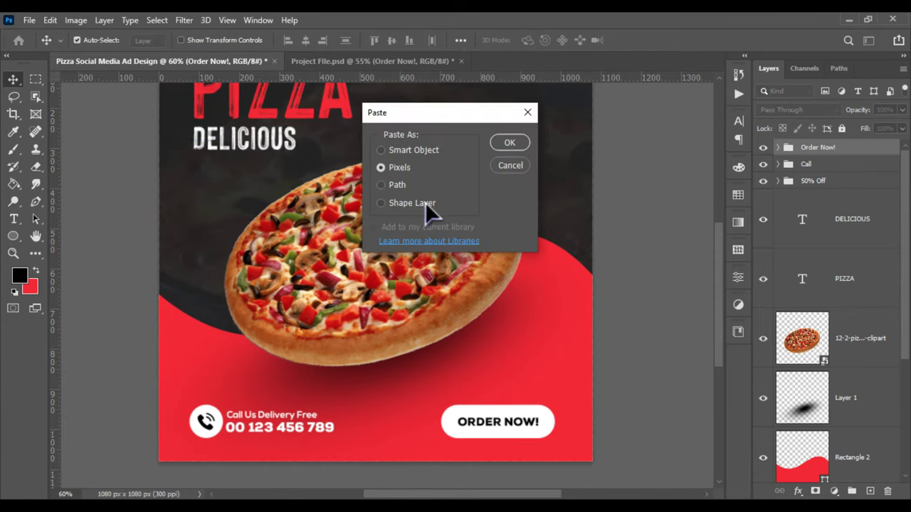
pyautogui.click(510, 143)
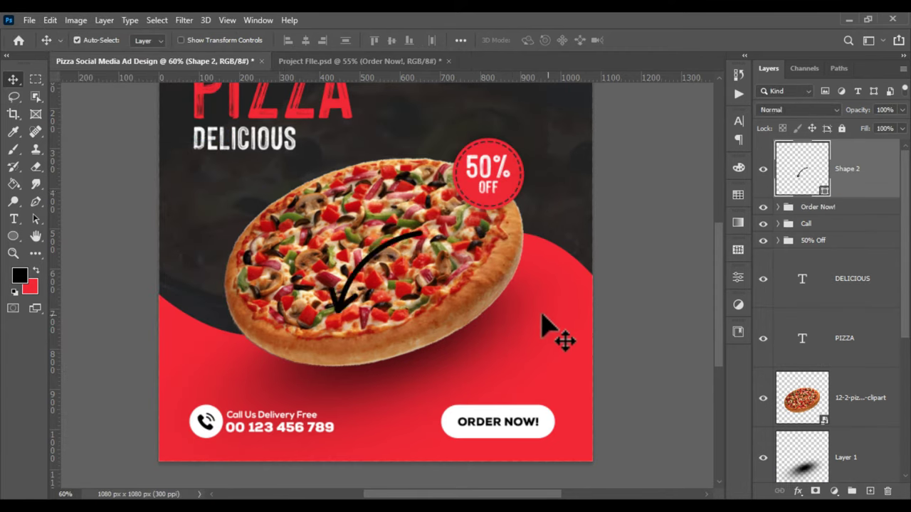
# - Shrink the arrow to about a quarter size and place it just above the ORDER NOW! button
pyautogui.hotkey('ctrl', 't')
pyautogui.scroll(1, 451, 229)
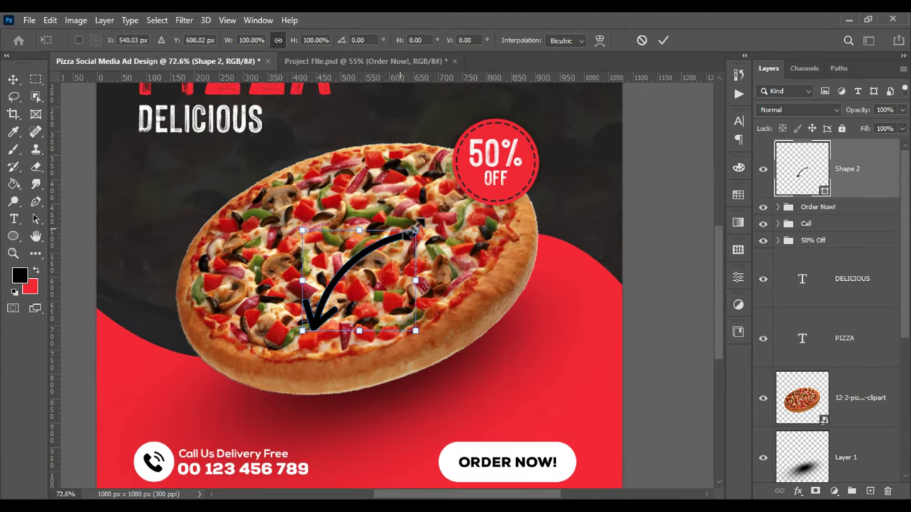
pyautogui.moveTo(381, 250)
pyautogui.mouseDown()
pyautogui.moveTo(326, 293)
pyautogui.moveTo(340, 273)
pyautogui.mouseUp()
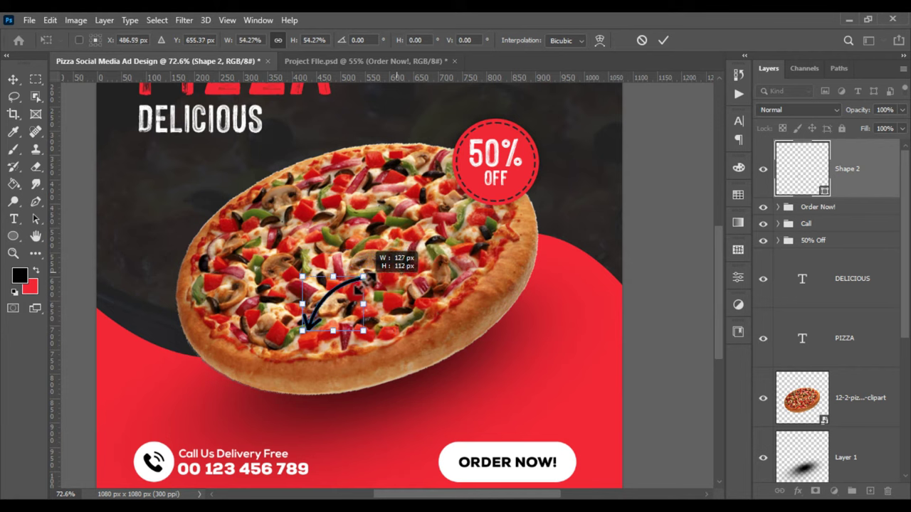
pyautogui.moveTo(351, 347)
pyautogui.mouseDown()
pyautogui.moveTo(478, 363)
pyautogui.moveTo(510, 400)
pyautogui.mouseUp()
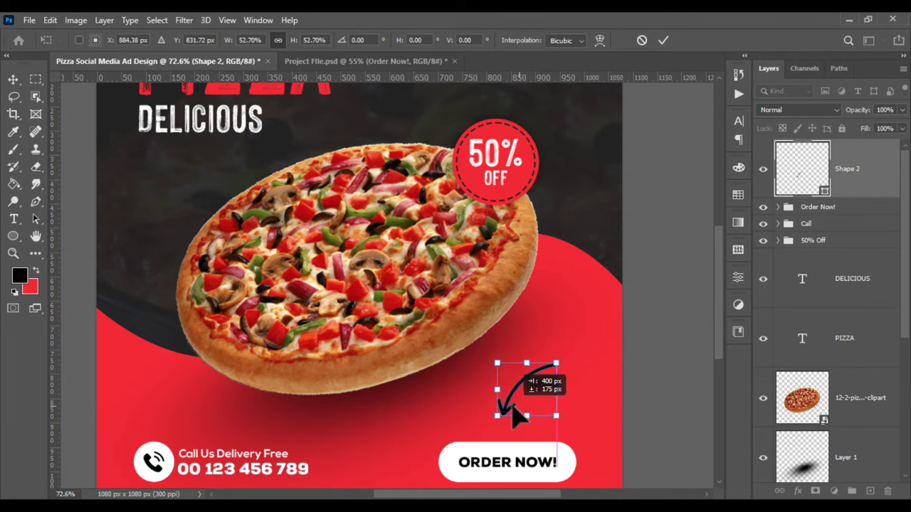
pyautogui.press('Return')
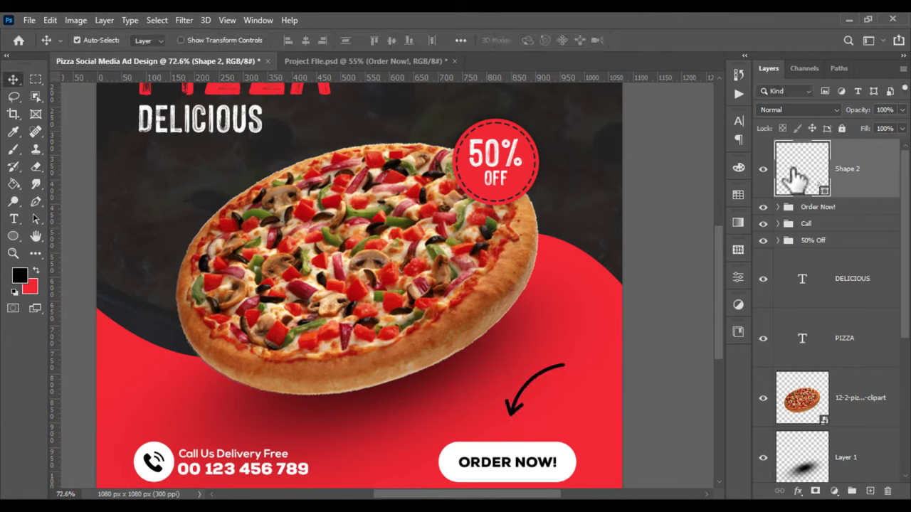
pyautogui.doubleClick(789, 168)
# - Make the arrow white and move the three-stroke burst to the pizza's lower-left edge
pyautogui.moveTo(394, 272); pyautogui.dragTo(273, 253)
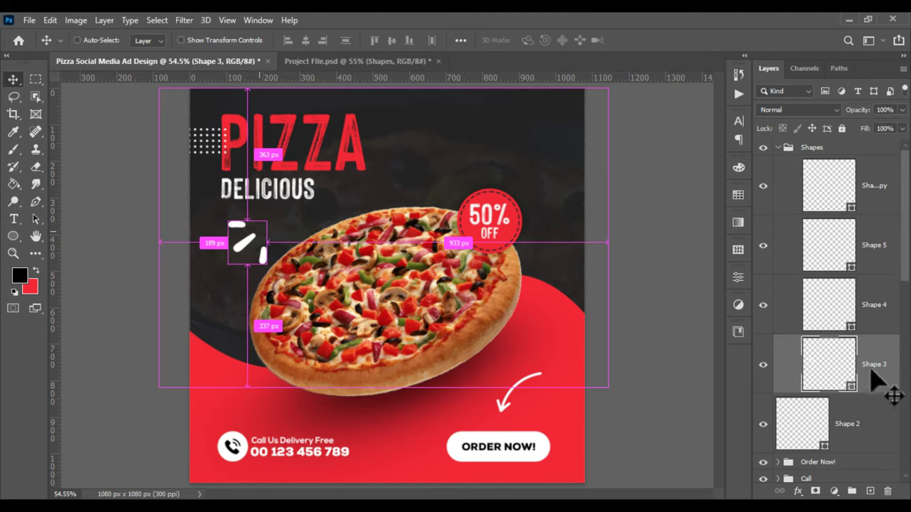
pyautogui.hotkey('ctrl', 't')
pyautogui.moveTo(260, 249)
pyautogui.mouseDown()
pyautogui.moveTo(267, 400)
pyautogui.moveTo(258, 390)
pyautogui.mouseUp()
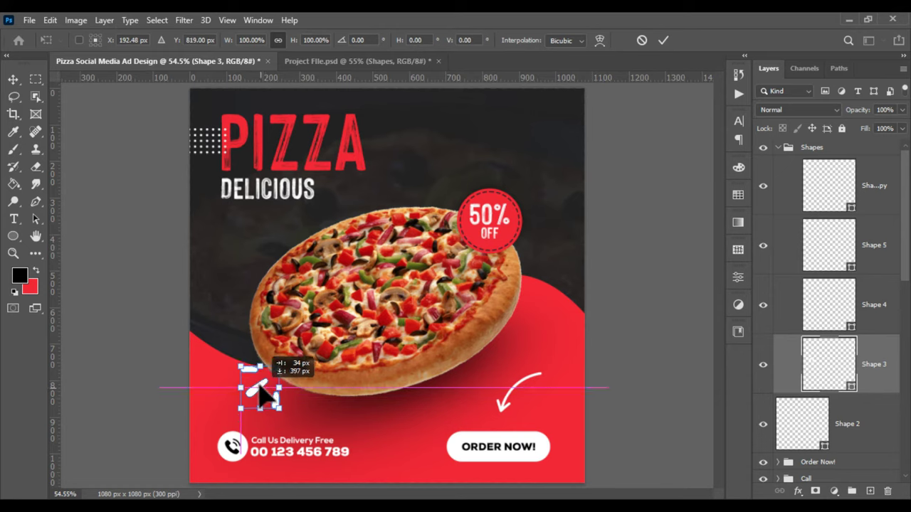
pyautogui.press('Return')
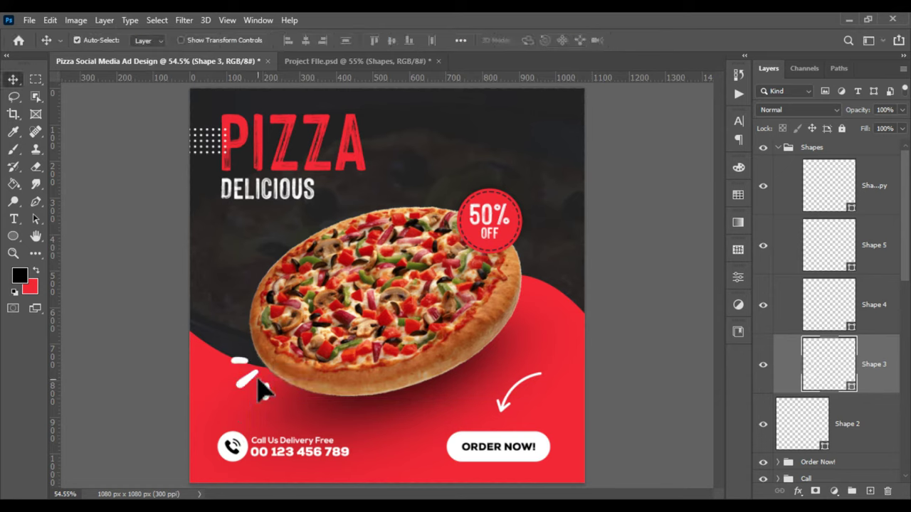
# - Place the wavy line shape beside the word DELICIOUS
pyautogui.click(874, 306)
pyautogui.hotkey('ctrl', 't')
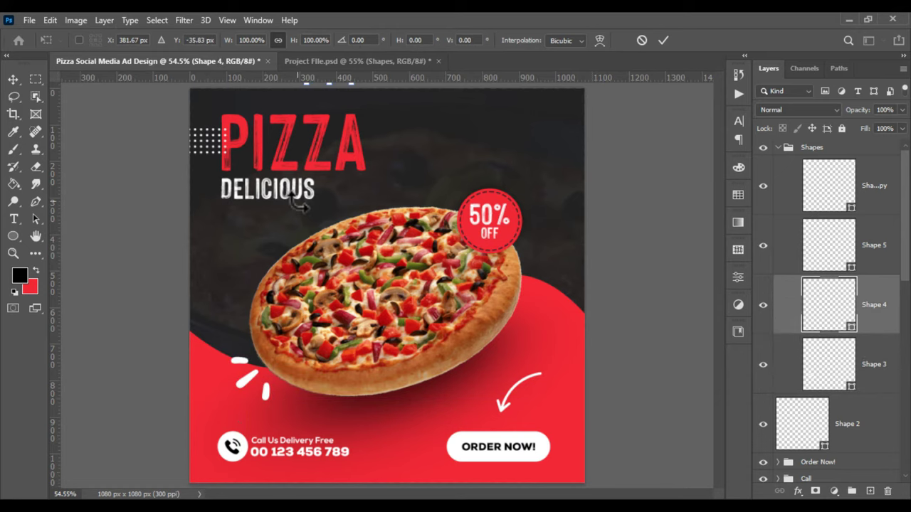
pyautogui.scroll(-2, 377, 224)
pyautogui.scroll(-1, 380, 224)
pyautogui.scroll(2, 370, 199)
pyautogui.scroll(1, 353, 118)
pyautogui.moveTo(346, 97); pyautogui.dragTo(365, 203)
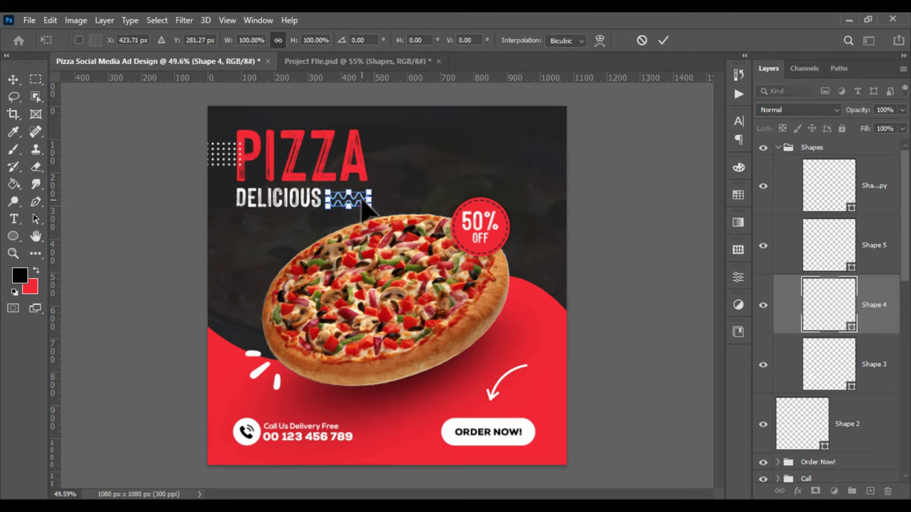
pyautogui.press('Return')
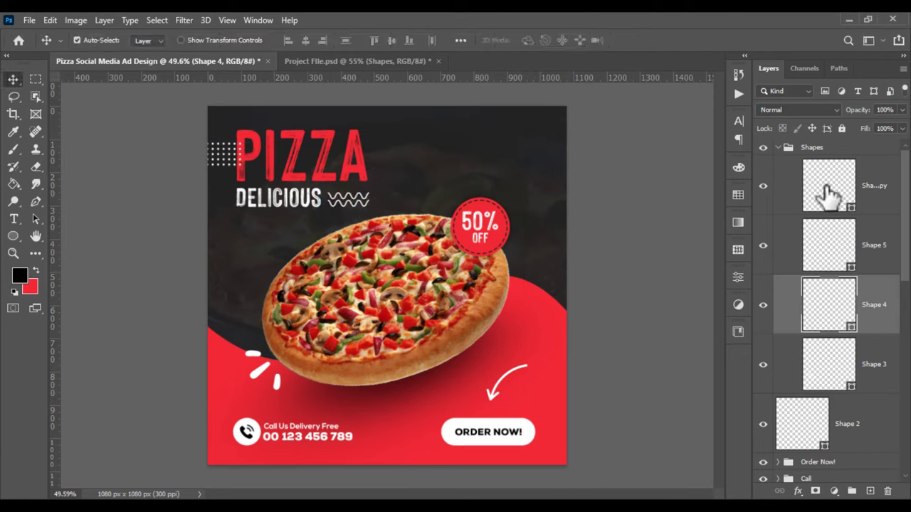
# - Move the dotted grid shape to the top-right corner
pyautogui.scroll(-1, 835, 186)
pyautogui.scroll(-2, 406, 192)
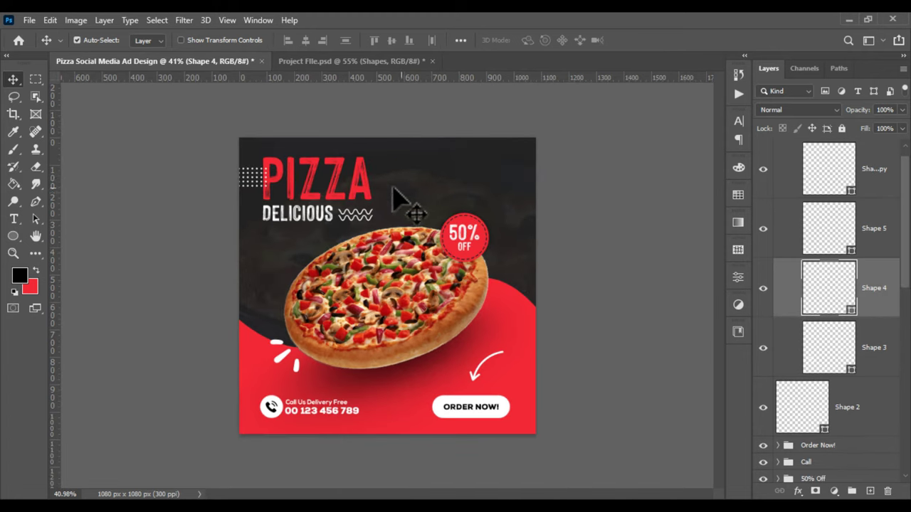
pyautogui.click(880, 239)
pyautogui.hotkey('ctrl', 't')
pyautogui.moveTo(494, 103); pyautogui.dragTo(520, 181)
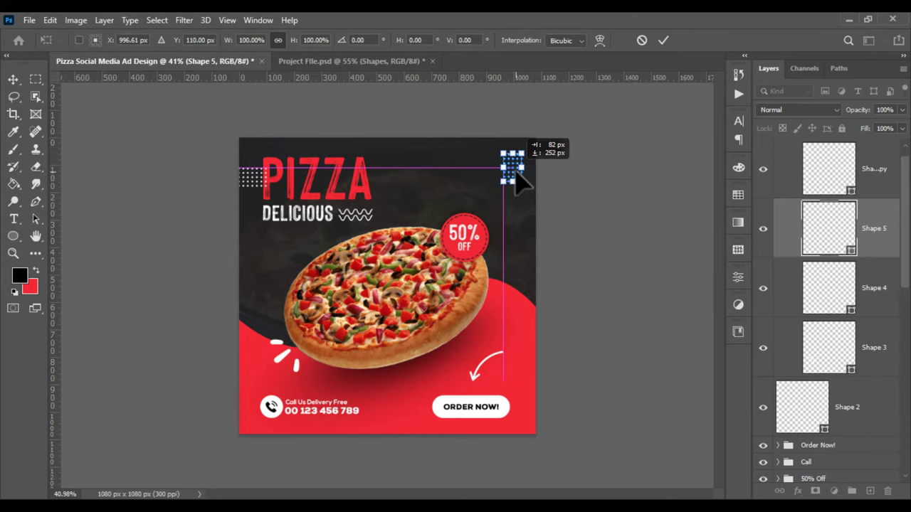
pyautogui.press('Return')
# - Move the Shape 5 copy dot grid to the pizza's left edge, below DELICIOUS
pyautogui.click(880, 169)
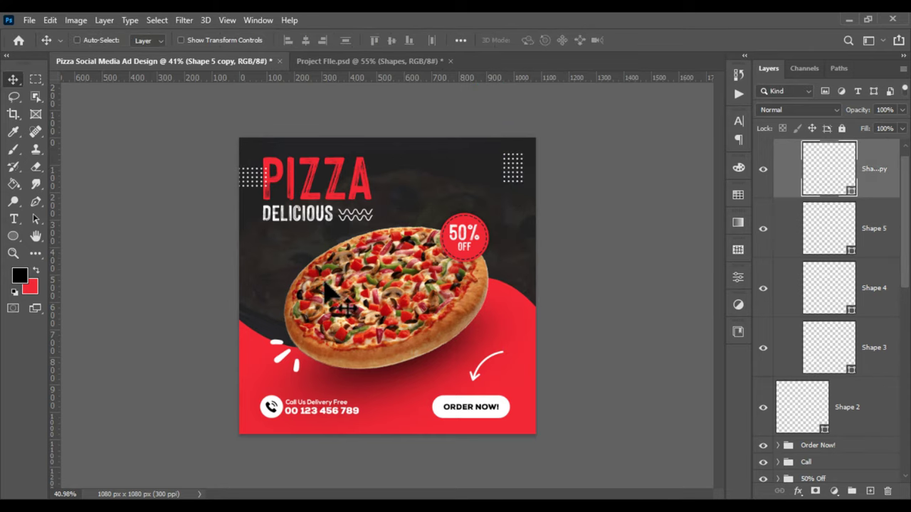
pyautogui.hotkey('ctrl', 't')
pyautogui.scroll(2, 389, 289)
pyautogui.moveTo(232, 190)
pyautogui.mouseDown()
pyautogui.moveTo(254, 281)
pyautogui.moveTo(252, 262)
pyautogui.mouseUp()
pyautogui.press('Return')
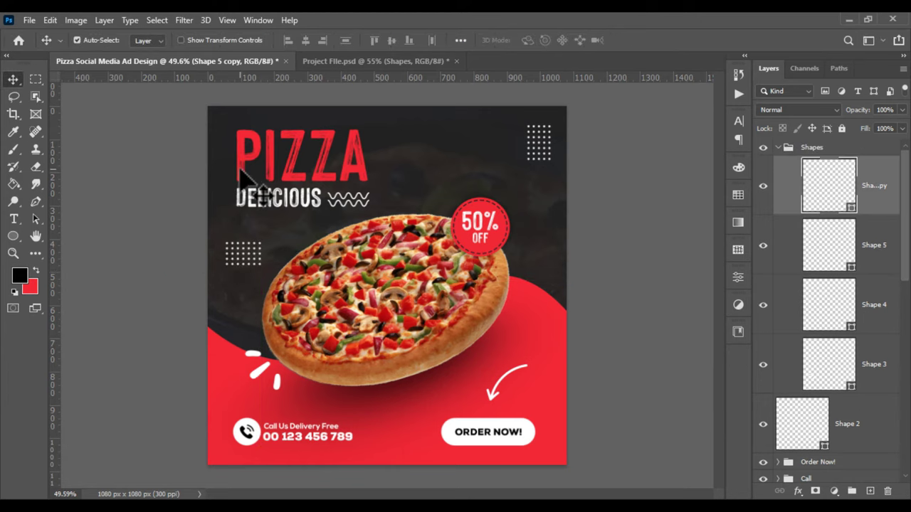
# - Move Shape 2 into the Shapes group and group the pizza clipart with its Layer 1 shadow as 'Pizza'
pyautogui.click(778, 148)
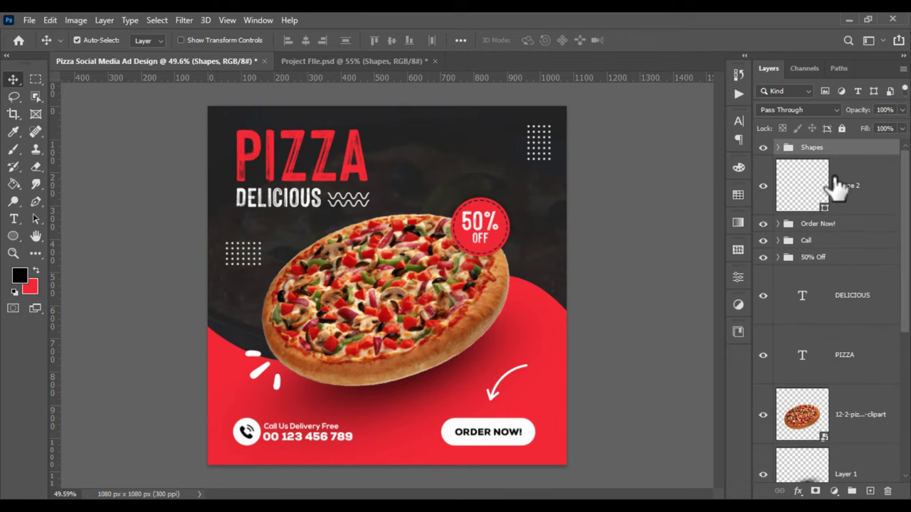
pyautogui.moveTo(838, 186); pyautogui.dragTo(846, 151)
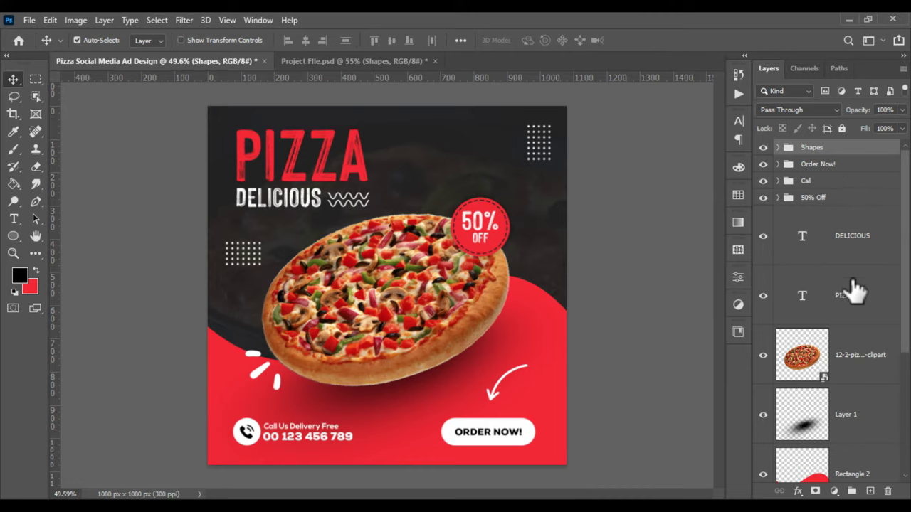
pyautogui.click(856, 350)
pyautogui.scroll(-2, 856, 350)
pyautogui.keyDown('shift'); pyautogui.click(861, 366); pyautogui.keyUp('shift')
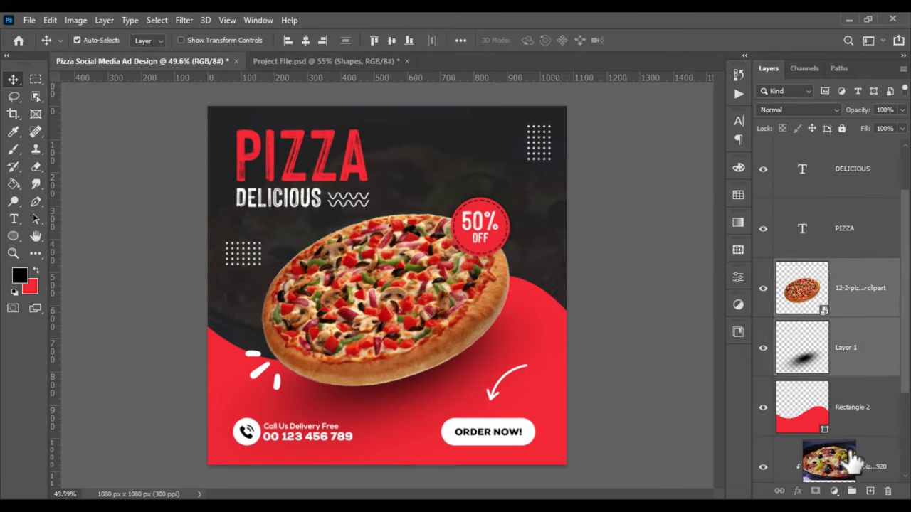
pyautogui.click(852, 491)
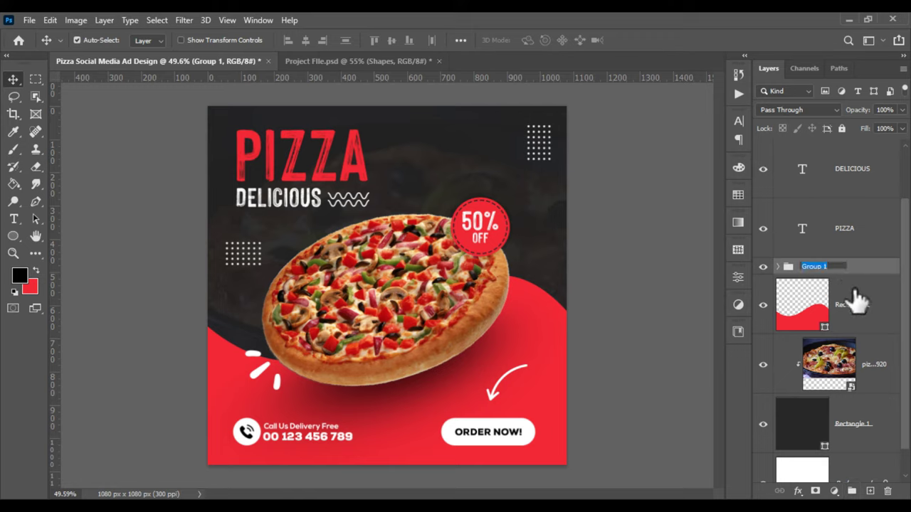
pyautogui.write('Pizza')
pyautogui.press('Return')
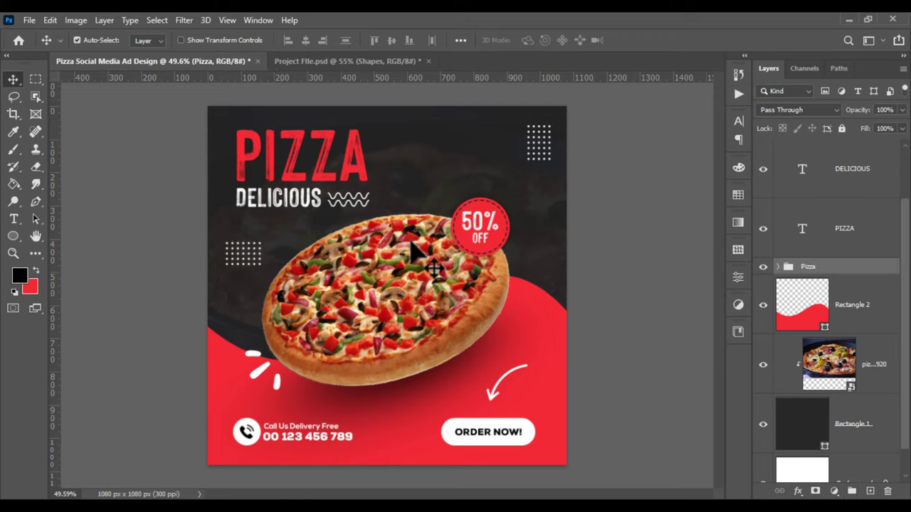
# - Try tilting the Pizza group about 5°, then undo and cancel the transform
pyautogui.hotkey('ctrl', 't')
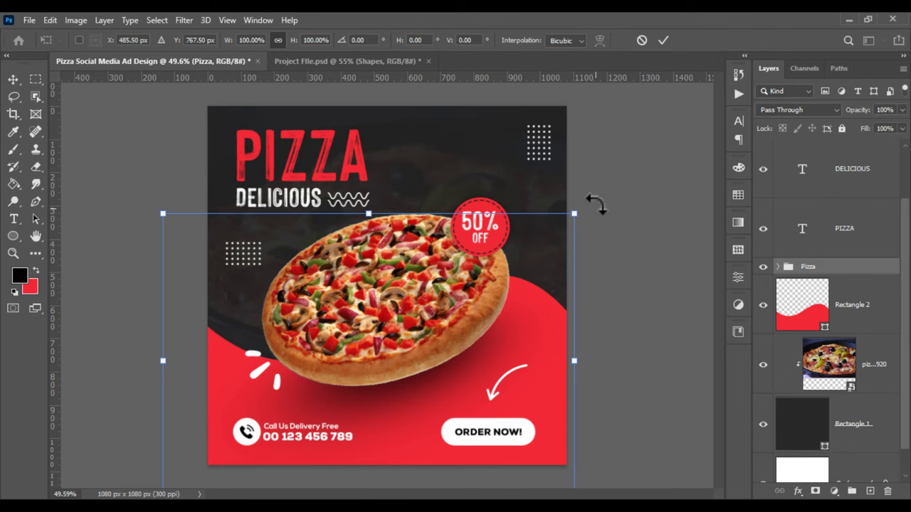
pyautogui.moveTo(594, 204)
pyautogui.mouseDown()
pyautogui.moveTo(583, 185)
pyautogui.moveTo(574, 192)
pyautogui.mouseUp()
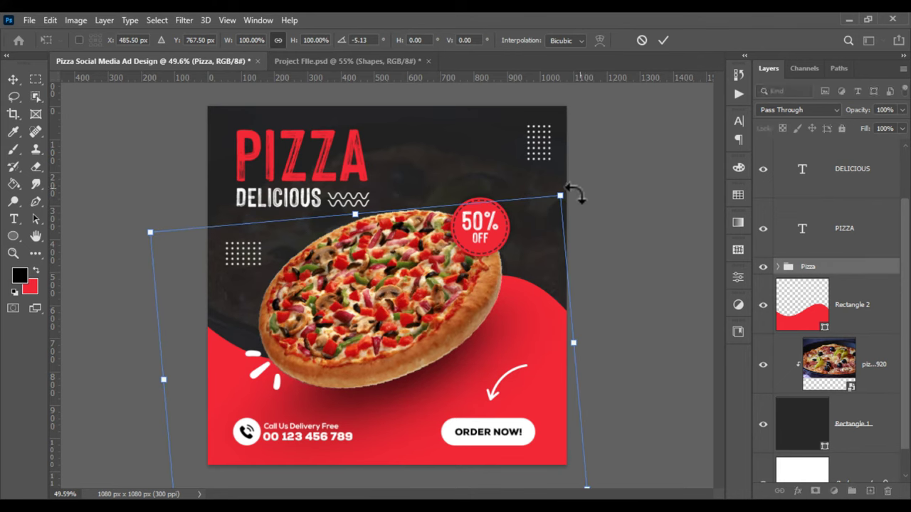
pyautogui.hotkey('ctrl', 'z')
pyautogui.scroll(-1, 825, 235)
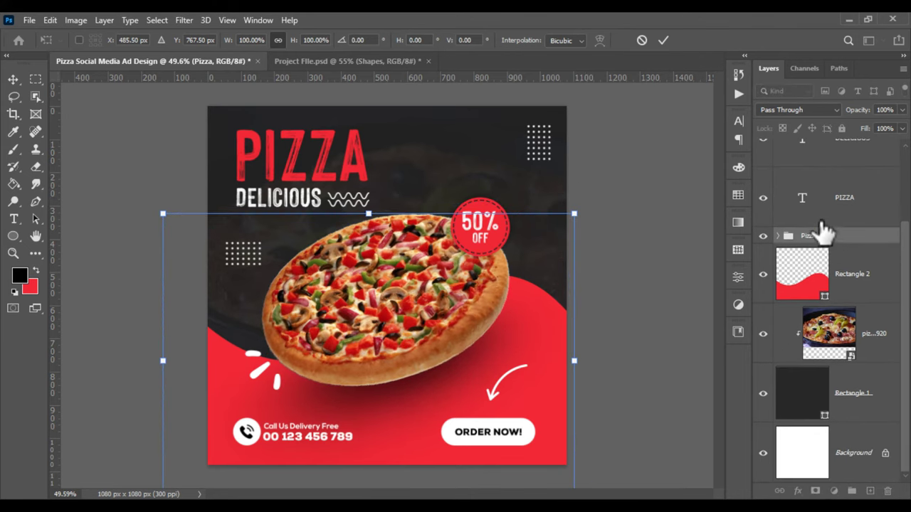
pyautogui.scroll(3, 821, 231)
pyautogui.press('Escape')
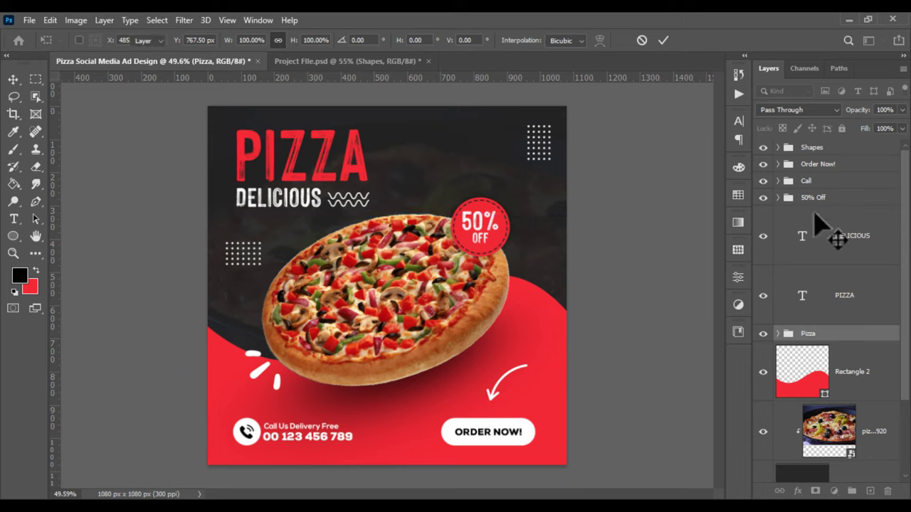
# - Rotate the 50% Off badge about 6° counter-clockwise and move it onto the pizza's top-right edge
pyautogui.click(813, 199)
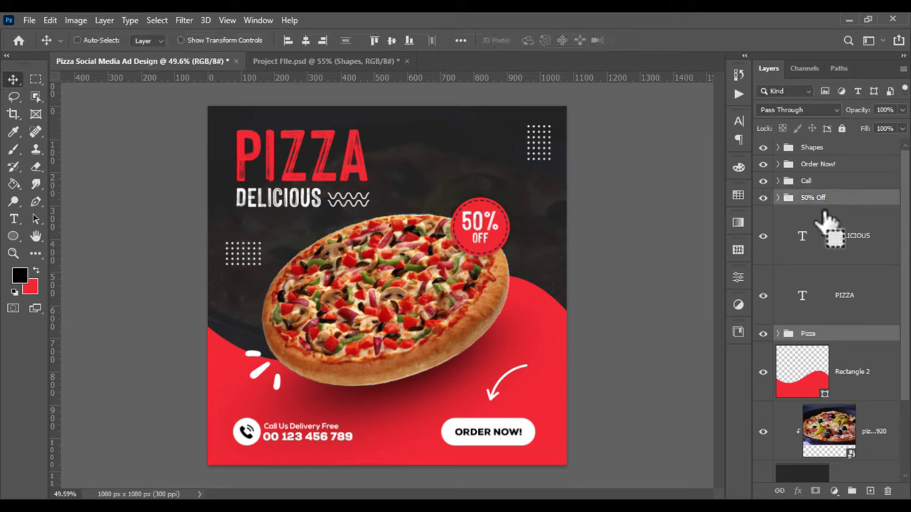
pyautogui.hotkey('ctrl', 't')
pyautogui.moveTo(602, 169); pyautogui.dragTo(586, 156)
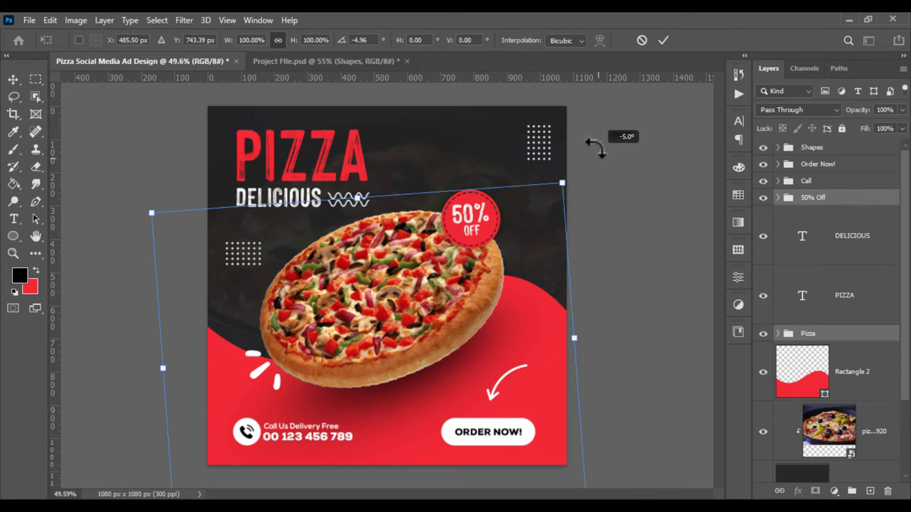
pyautogui.moveTo(476, 247)
pyautogui.mouseDown()
pyautogui.moveTo(495, 250)
pyautogui.moveTo(491, 241)
pyautogui.mouseUp()
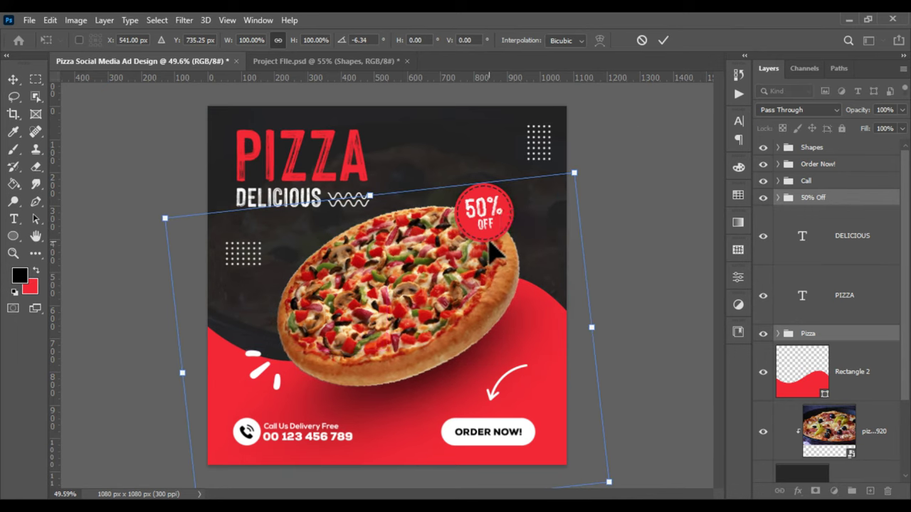
pyautogui.press('Return')
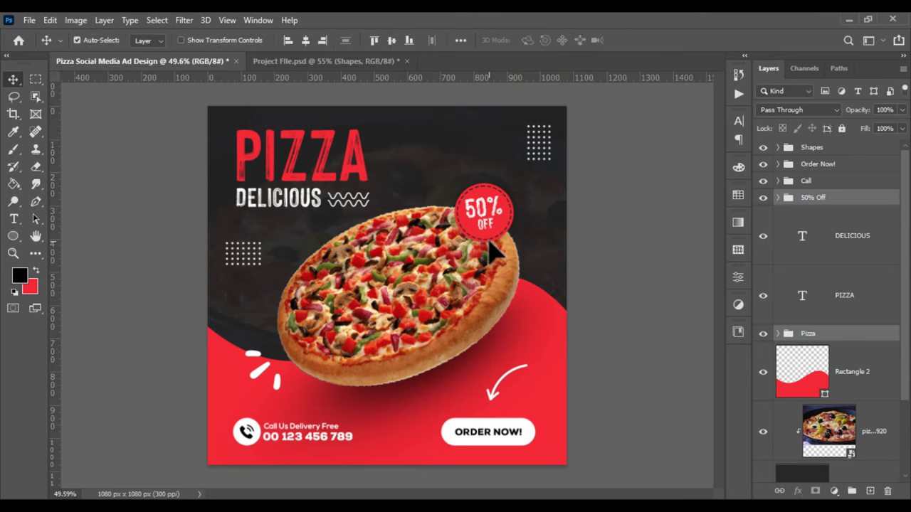
pyautogui.scroll(1, 220, 403)
# - Nudge the Shape 3 white doodle marks right beside the pizza and collapse the Shapes group
pyautogui.scroll(4, 299, 377)
pyautogui.click(298, 384)
pyautogui.moveTo(298, 384); pyautogui.dragTo(320, 382)
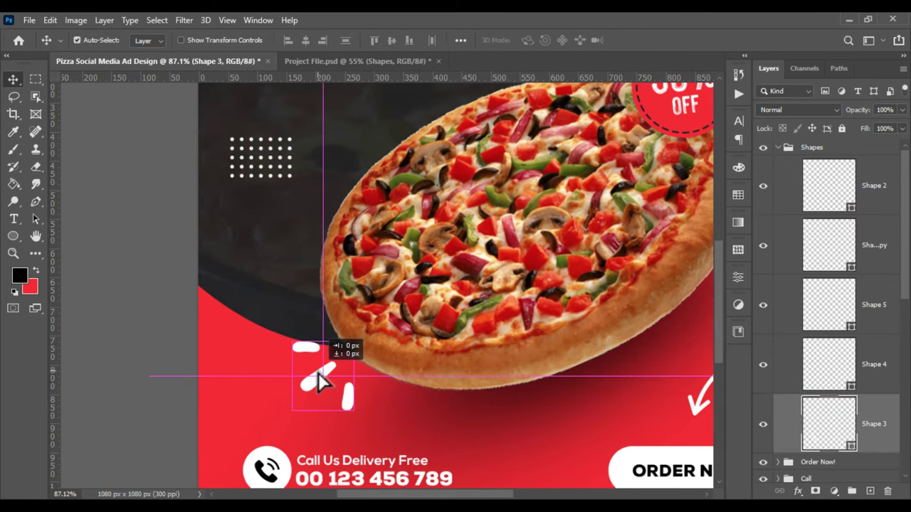
pyautogui.moveTo(320, 382); pyautogui.dragTo(319, 380)
pyautogui.scroll(-4, 427, 388)
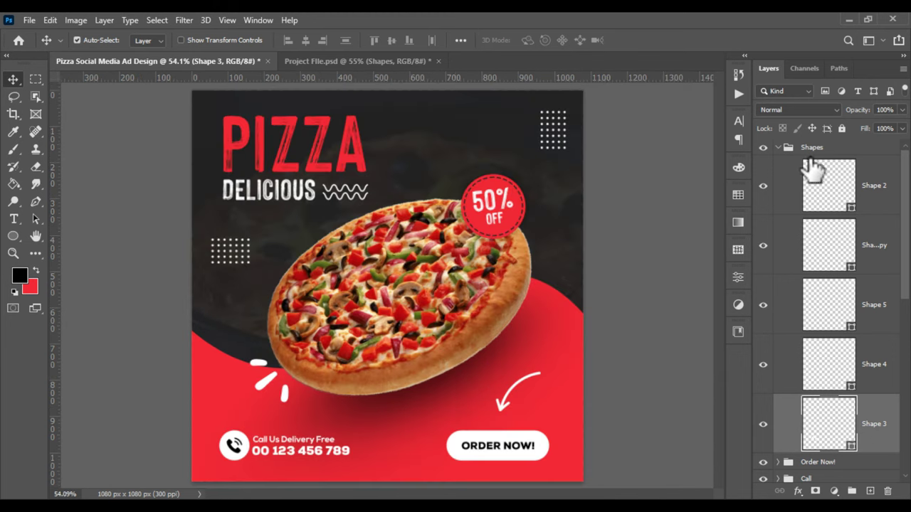
pyautogui.click(778, 147)
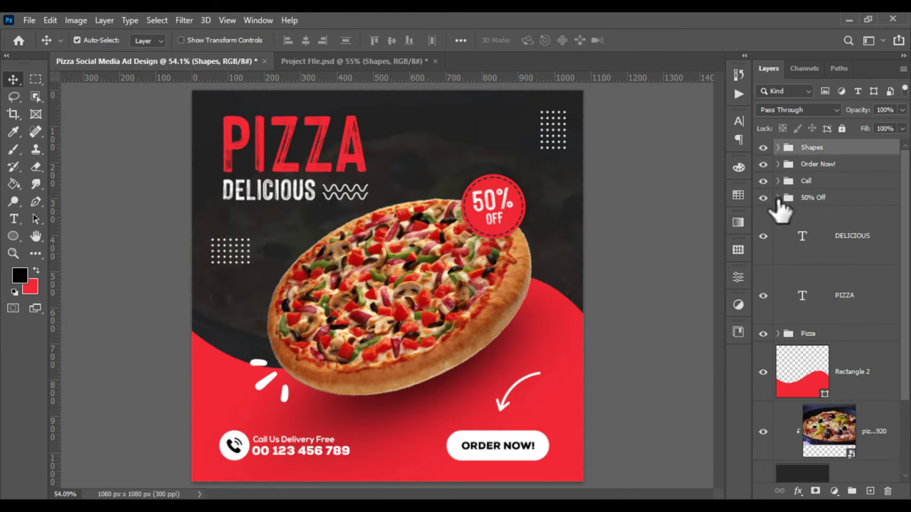
# - Group the PIZZA and DELICIOUS text layers as 'Text'
pyautogui.click(819, 235)
pyautogui.keyDown('shift'); pyautogui.click(848, 296); pyautogui.keyUp('shift')
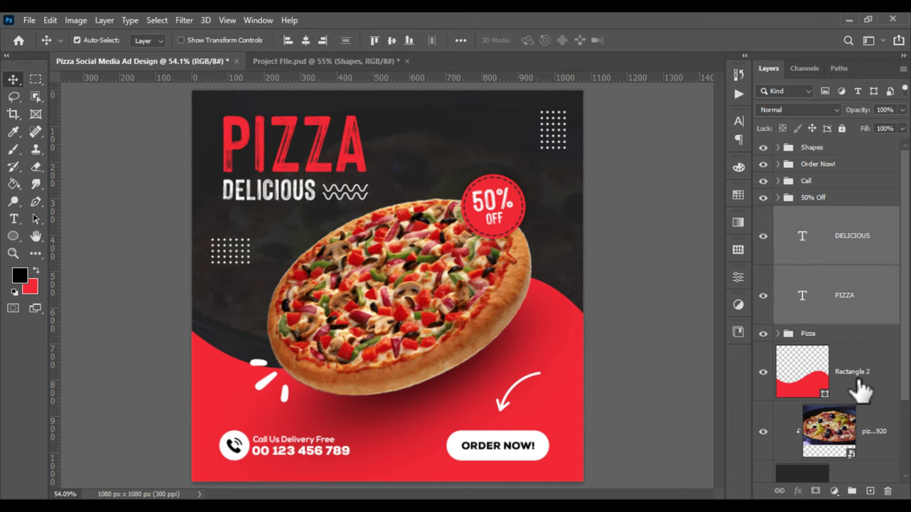
pyautogui.click(851, 491)
pyautogui.write('Text')
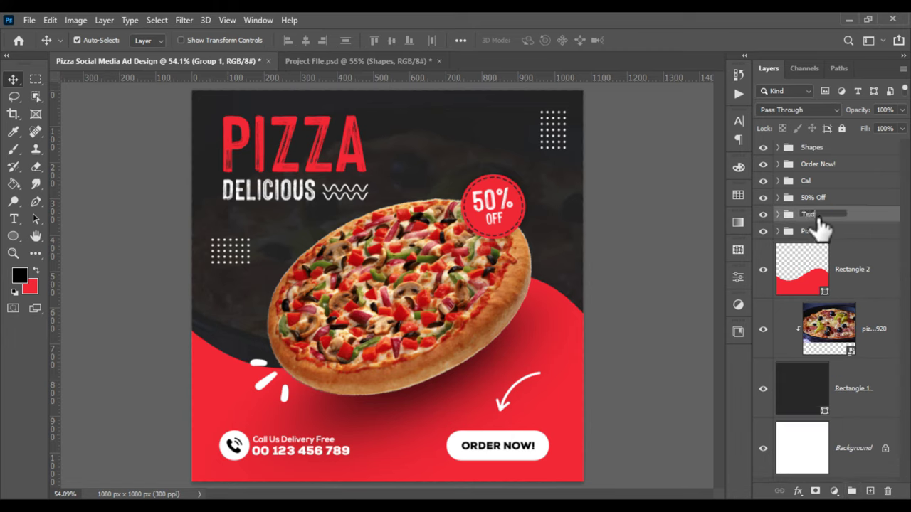
pyautogui.press('Return')
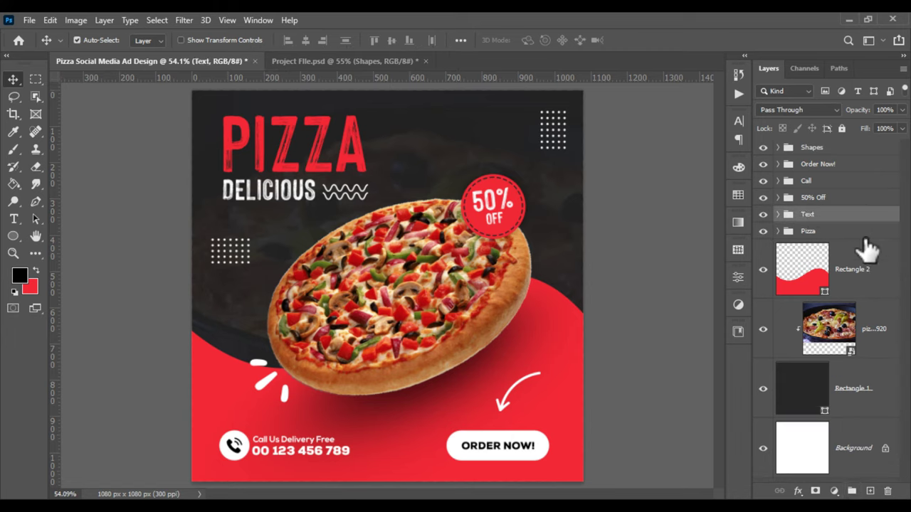
# - Group Rectangle 2 through Rectangle 1 and the photo as 'Design'
pyautogui.click(872, 284)
pyautogui.keyDown('shift'); pyautogui.click(872, 402); pyautogui.keyUp('shift')
pyautogui.click(851, 491)
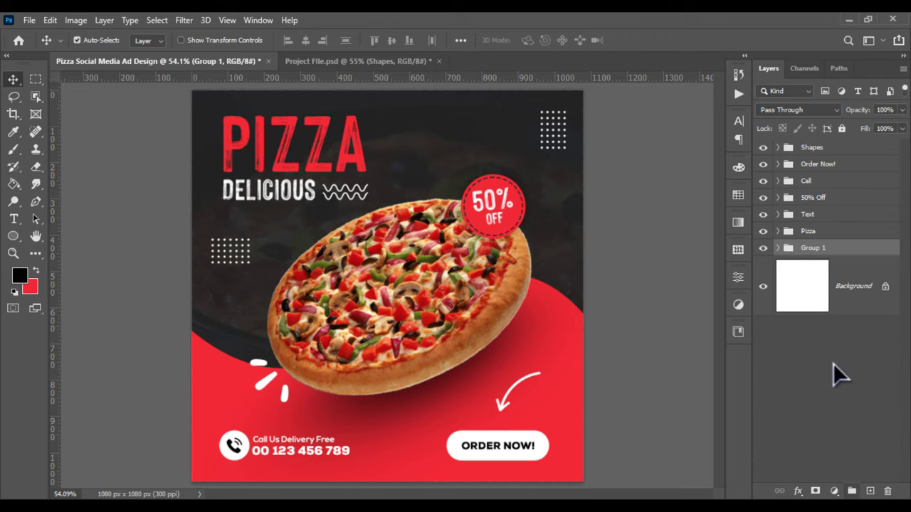
pyautogui.doubleClick(819, 248)
pyautogui.write('Design')
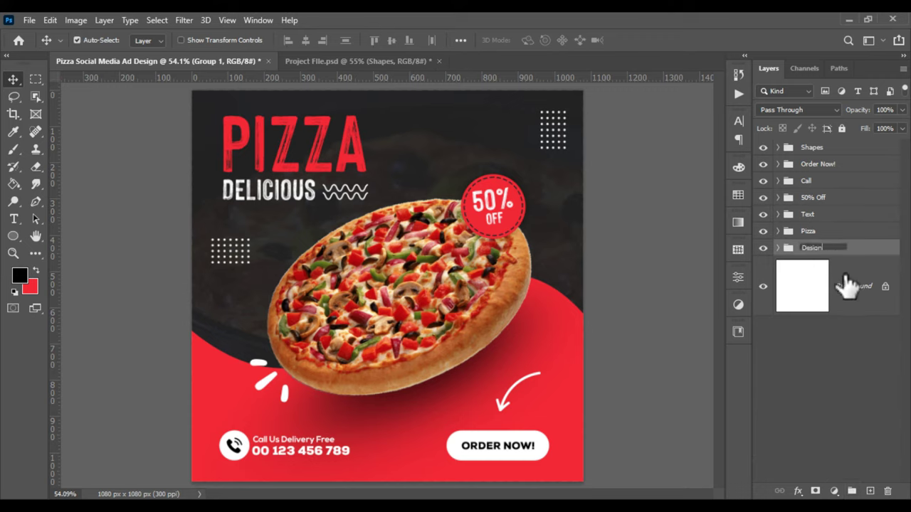
pyautogui.press('Return')
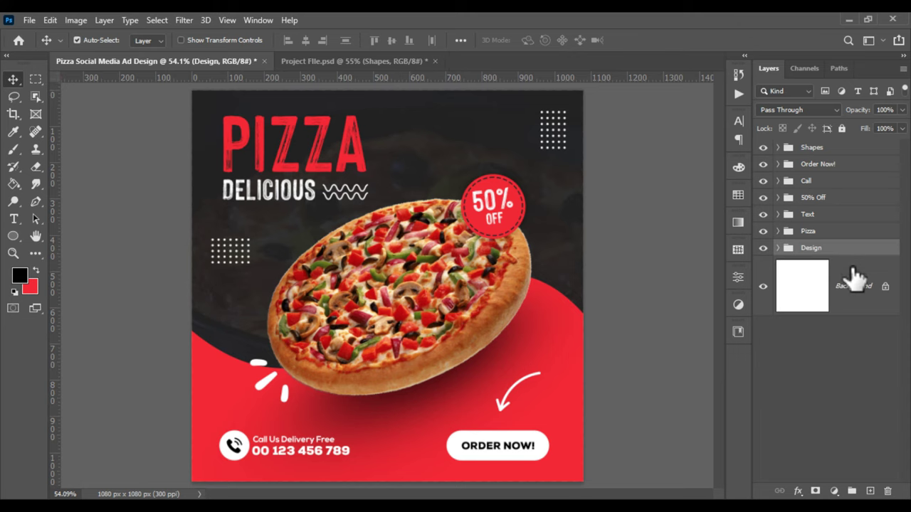
# - Delete the white Background layer
pyautogui.click(854, 278)
pyautogui.press('Delete')
pyautogui.click(889, 361)
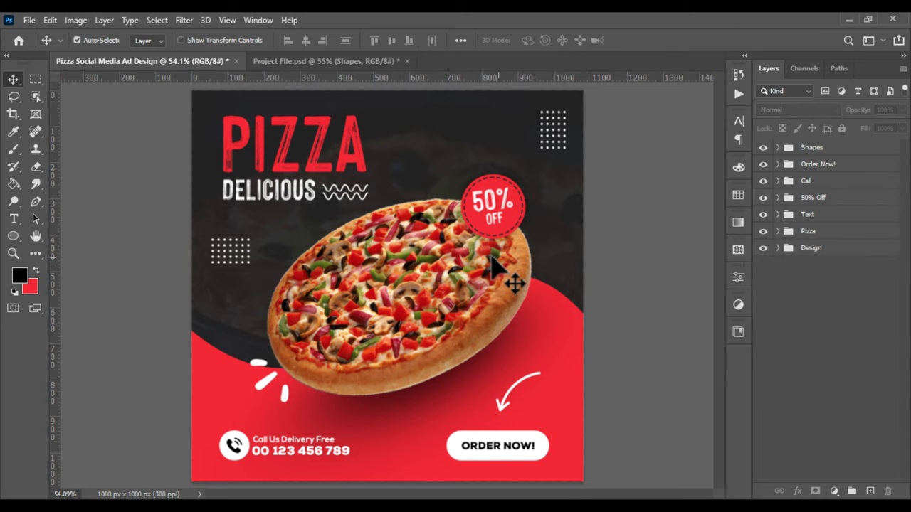
pyautogui.scroll(-1, 492, 260)
pyautogui.scroll(1, 492, 260)
pyautogui.scroll(-1, 492, 260)
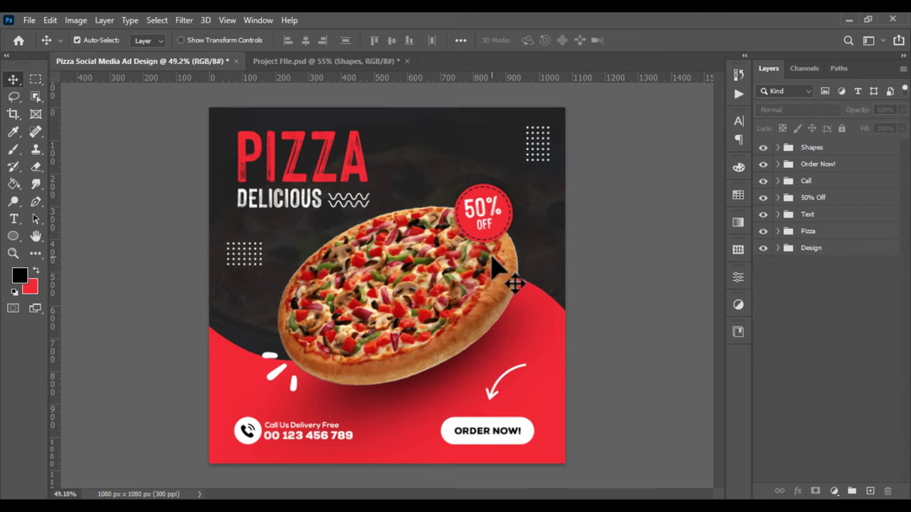